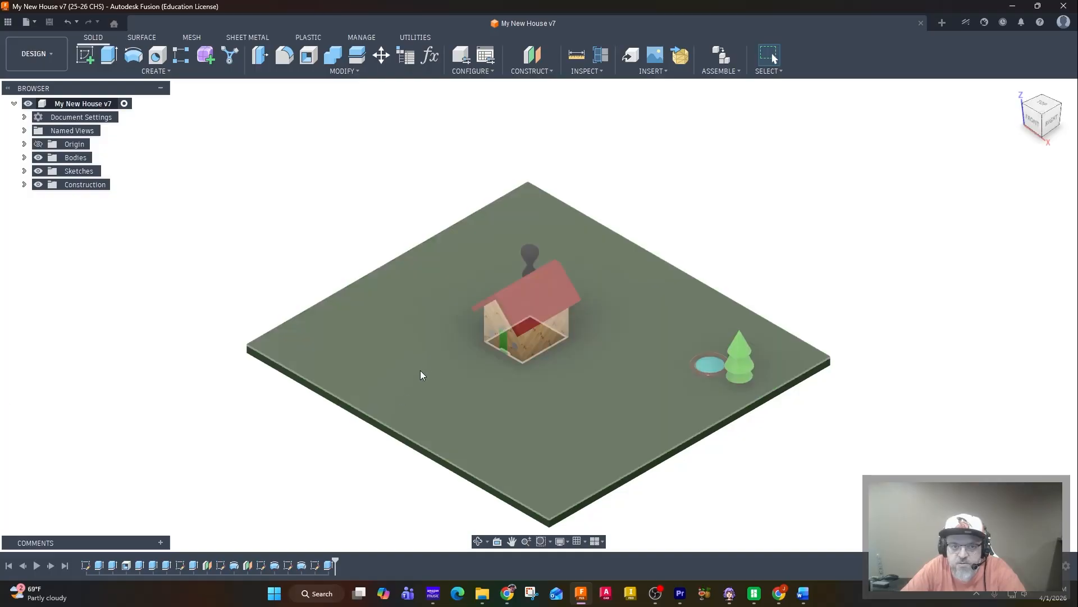
pyautogui.click(157, 71)
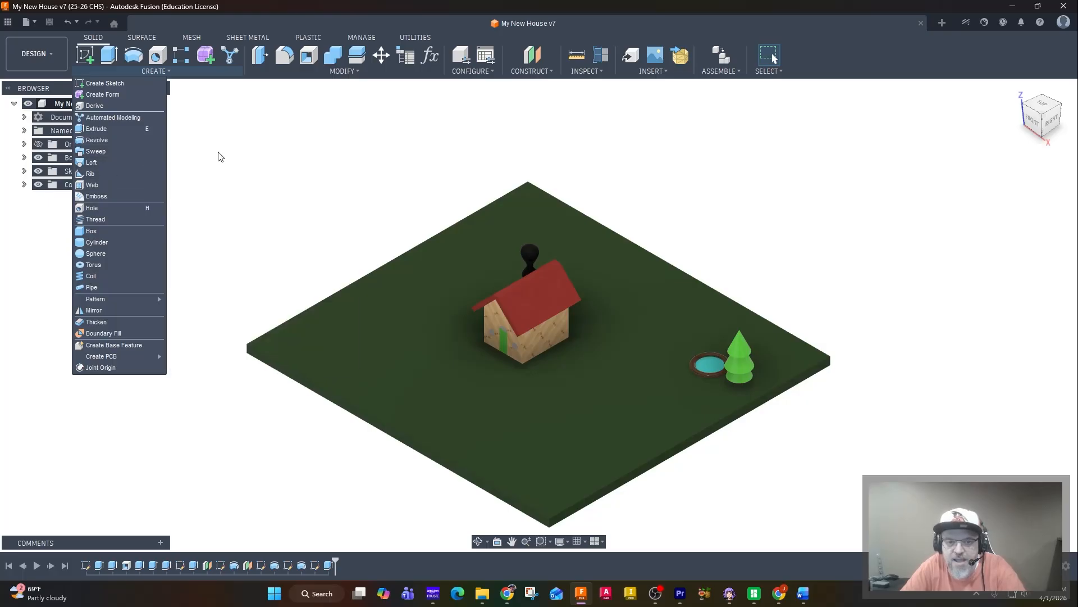
pyautogui.click(303, 138)
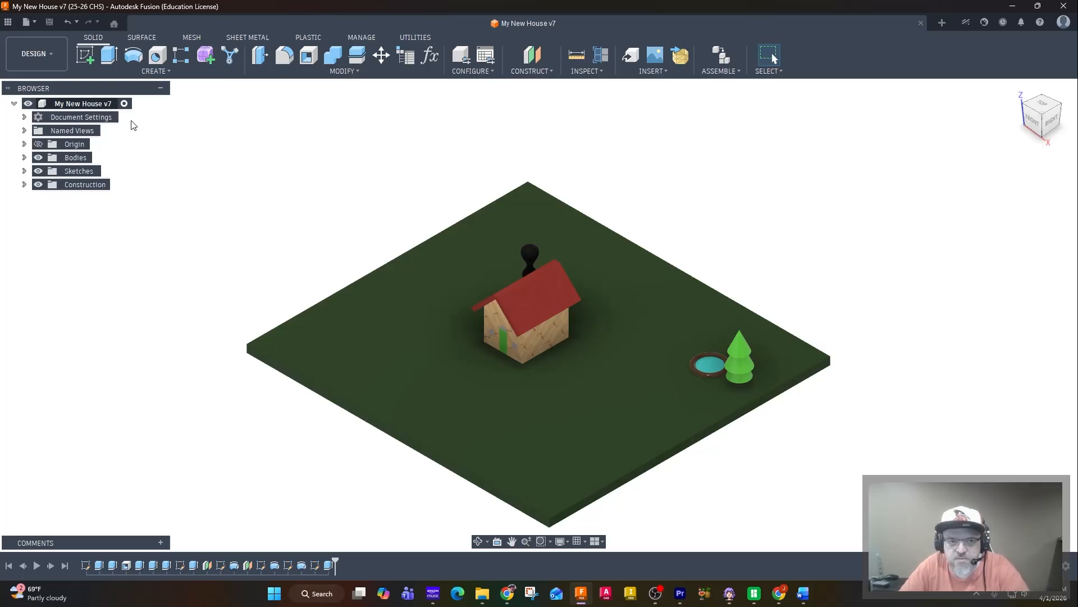
# Sketch a 1.5 in diameter circle on the ground slab's top face near its back-left corner, and finish the sketch.
pyautogui.click(87, 59)
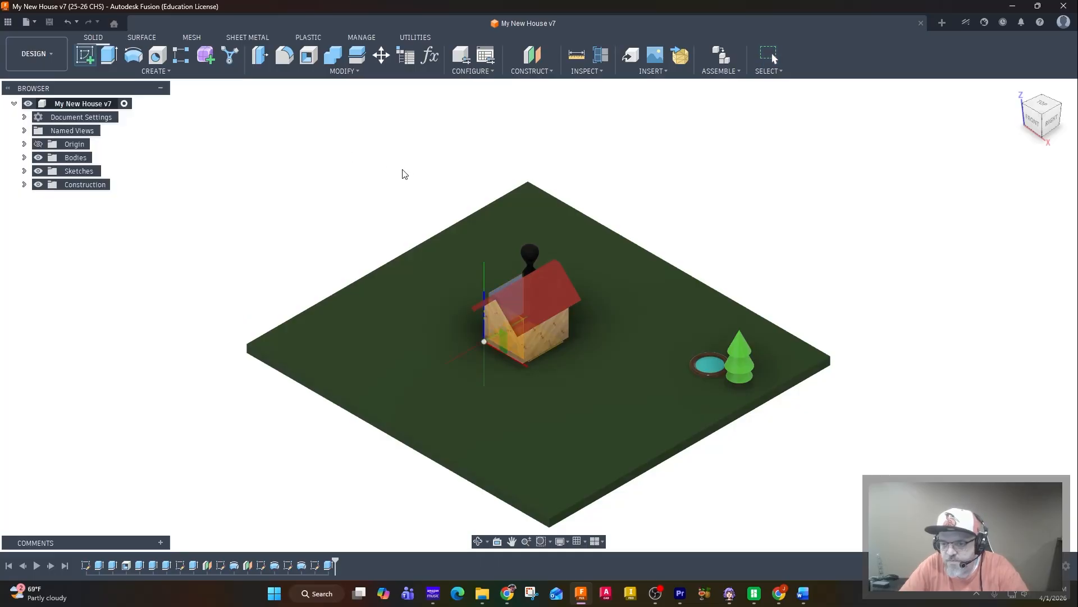
pyautogui.click(540, 232)
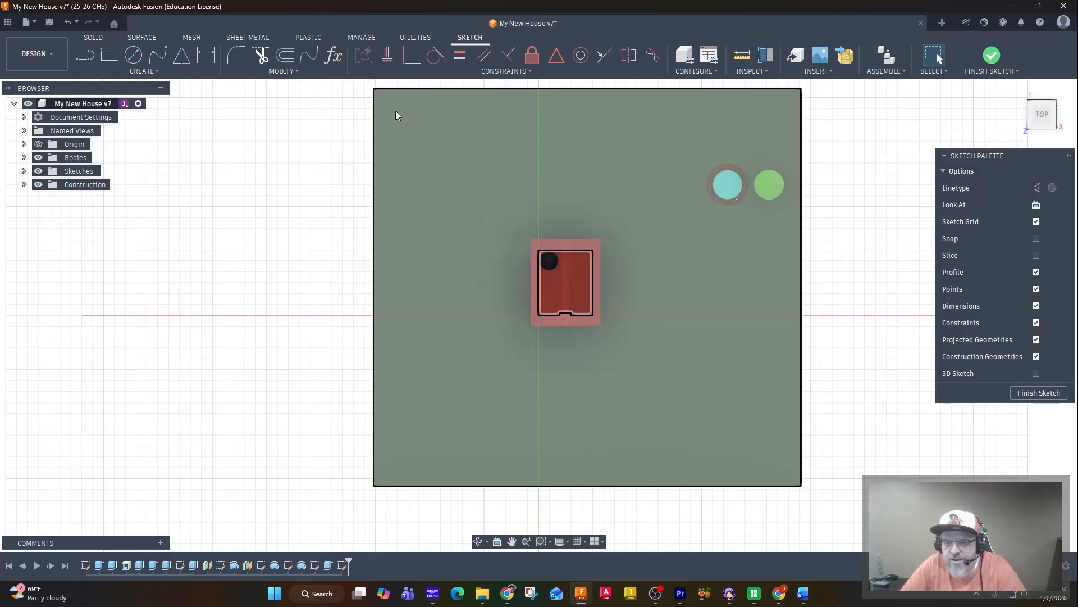
pyautogui.scroll(5, 400, 116)
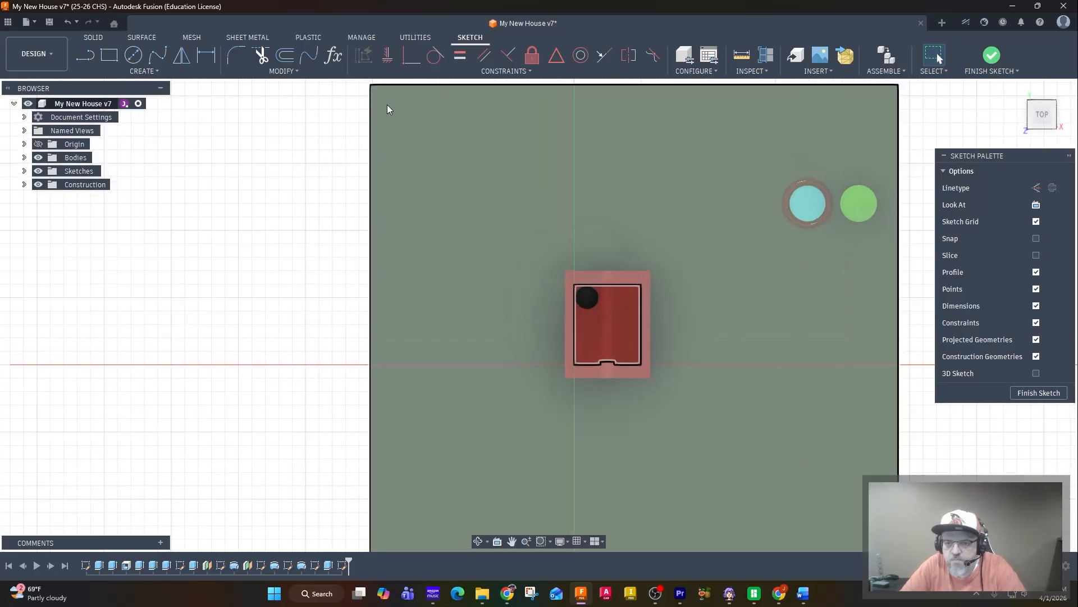
pyautogui.scroll(1, 402, 111)
pyautogui.scroll(-1, 503, 150)
pyautogui.moveTo(504, 149); pyautogui.dragTo(404, 193, button='middle')
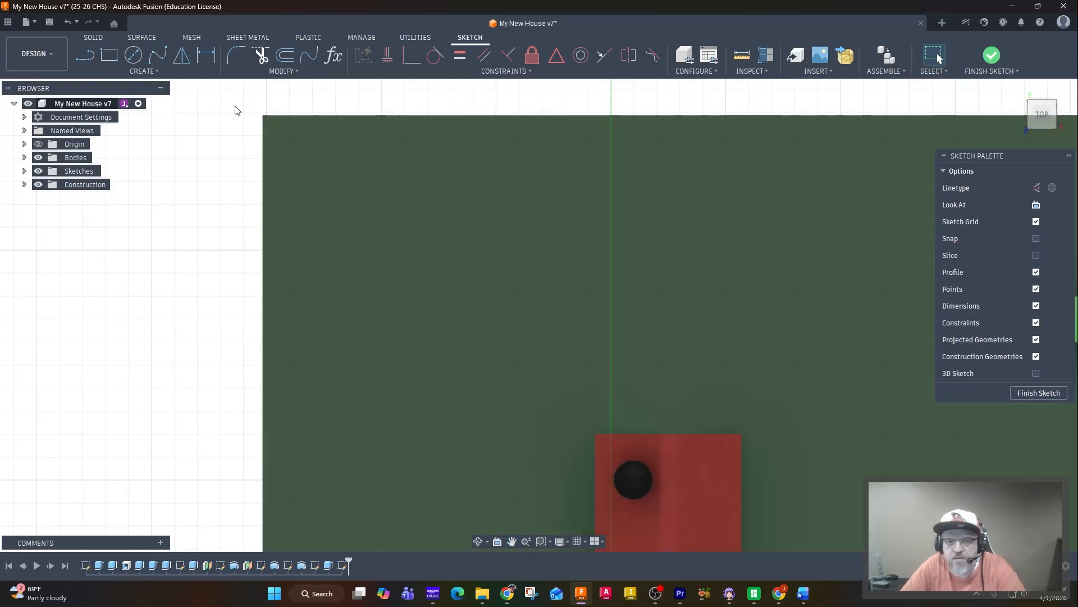
pyautogui.click(135, 59)
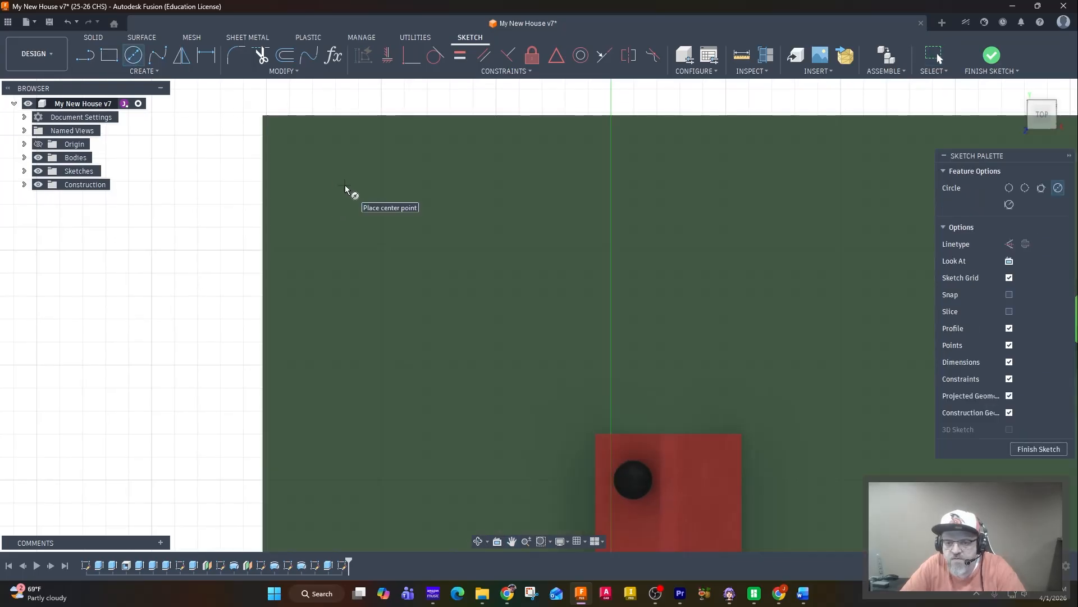
pyautogui.click(324, 187)
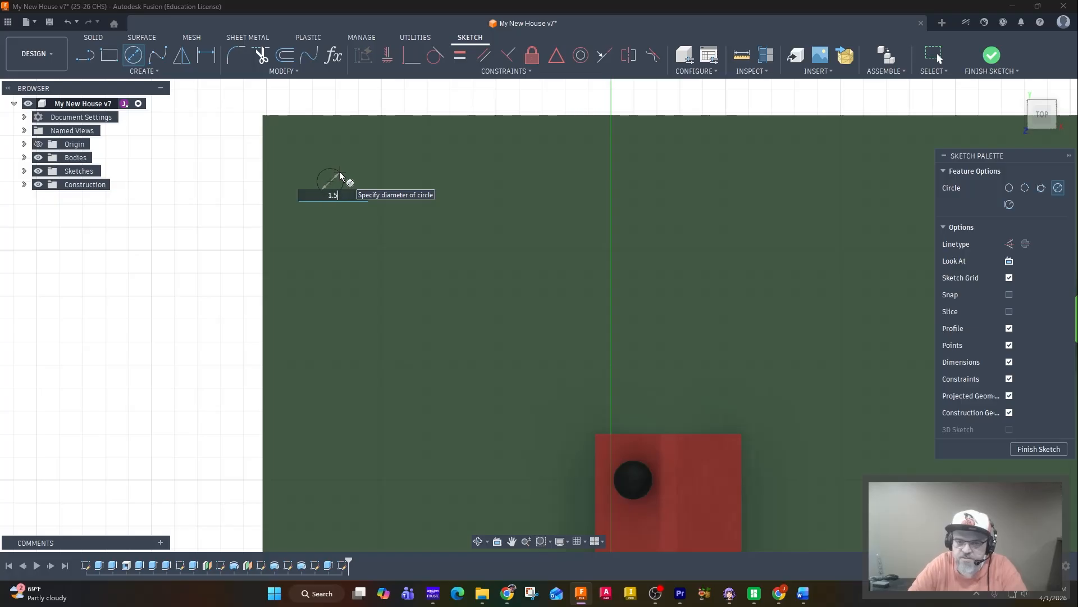
pyautogui.click(340, 176)
pyautogui.press('Escape')
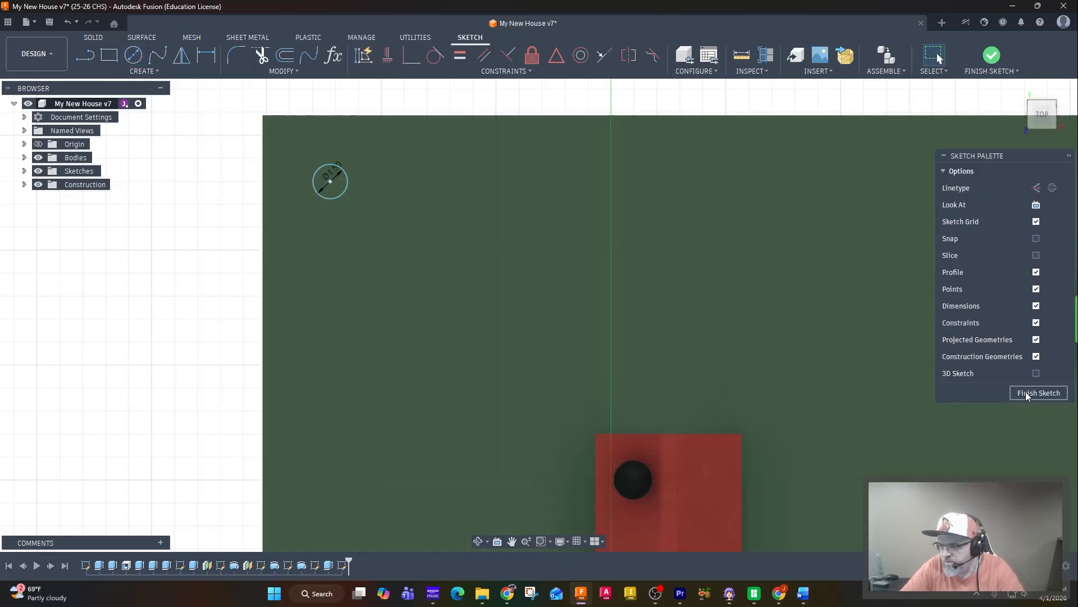
pyautogui.click(1025, 392)
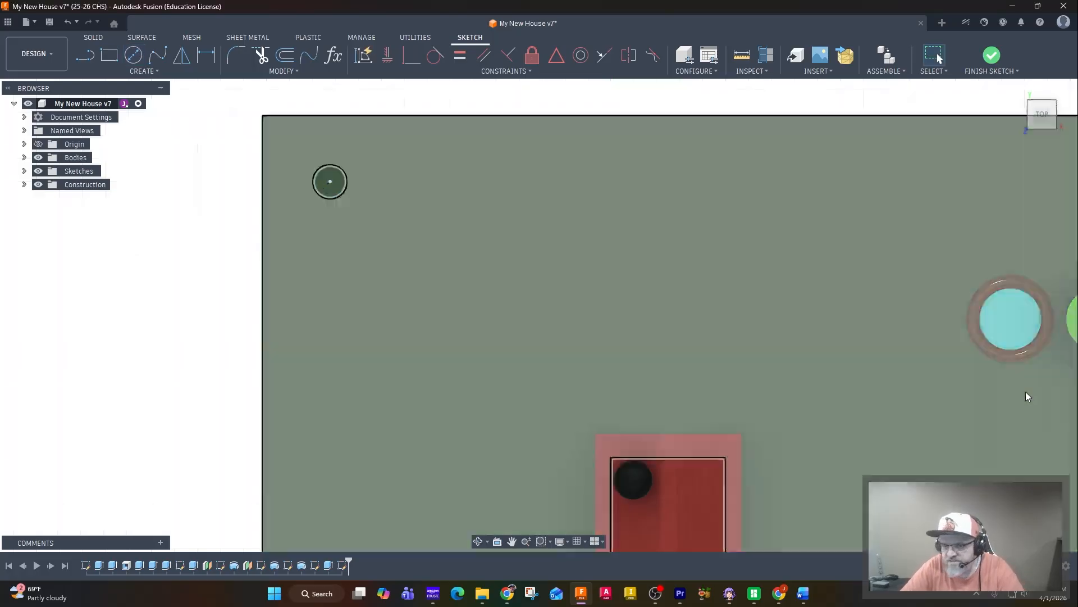
# Create an offset construction plane 1.00 in above the ground slab's top face.
pyautogui.keyDown('shift'); pyautogui.moveTo(503, 376); pyautogui.dragTo(476, 342, button='middle'); pyautogui.keyUp('shift')
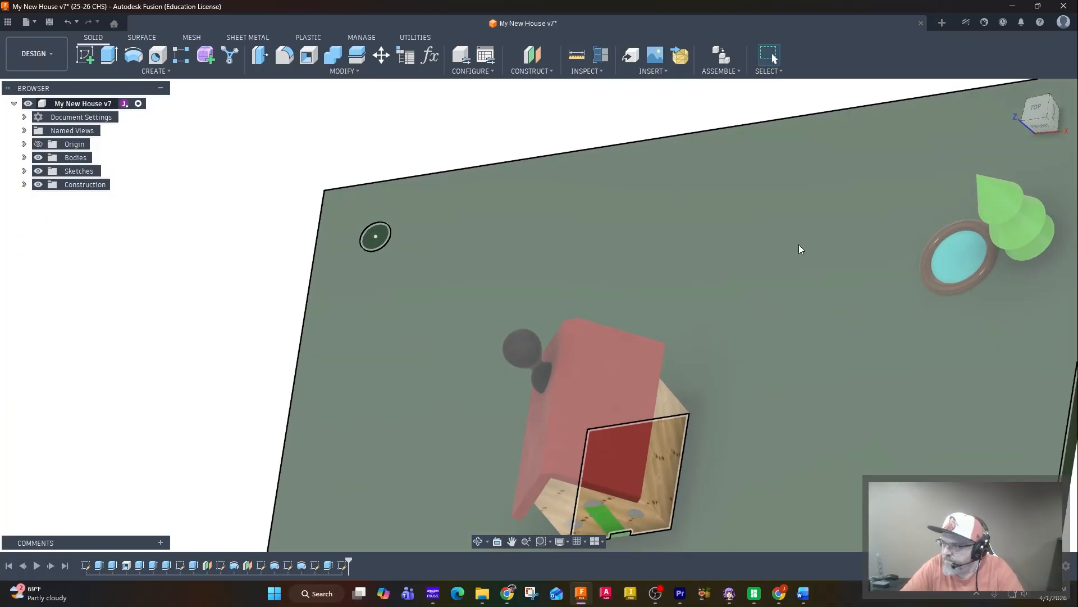
pyautogui.click(1049, 120)
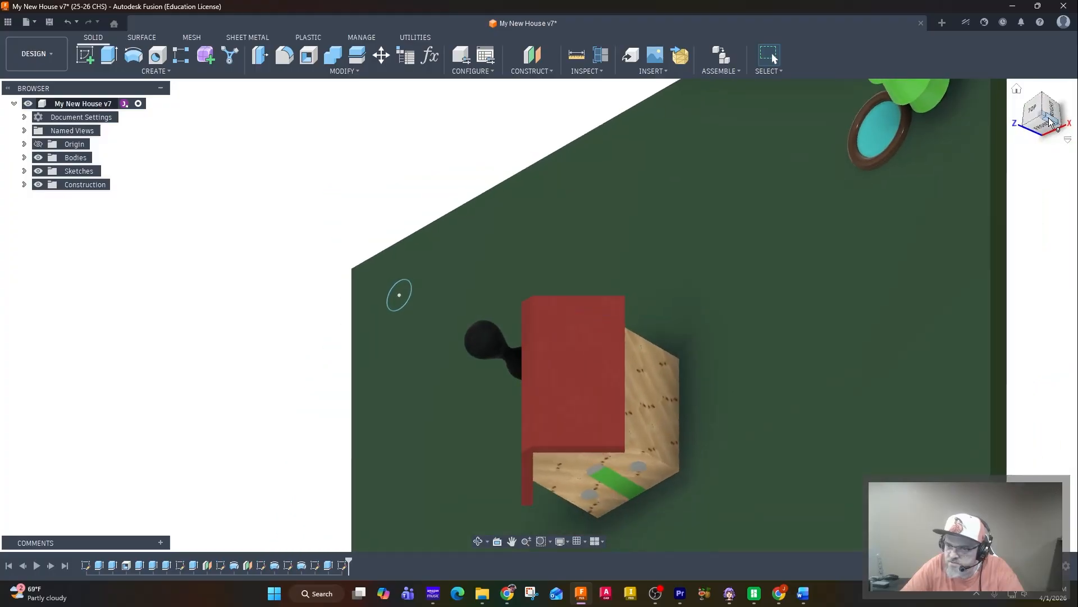
pyautogui.click(1017, 90)
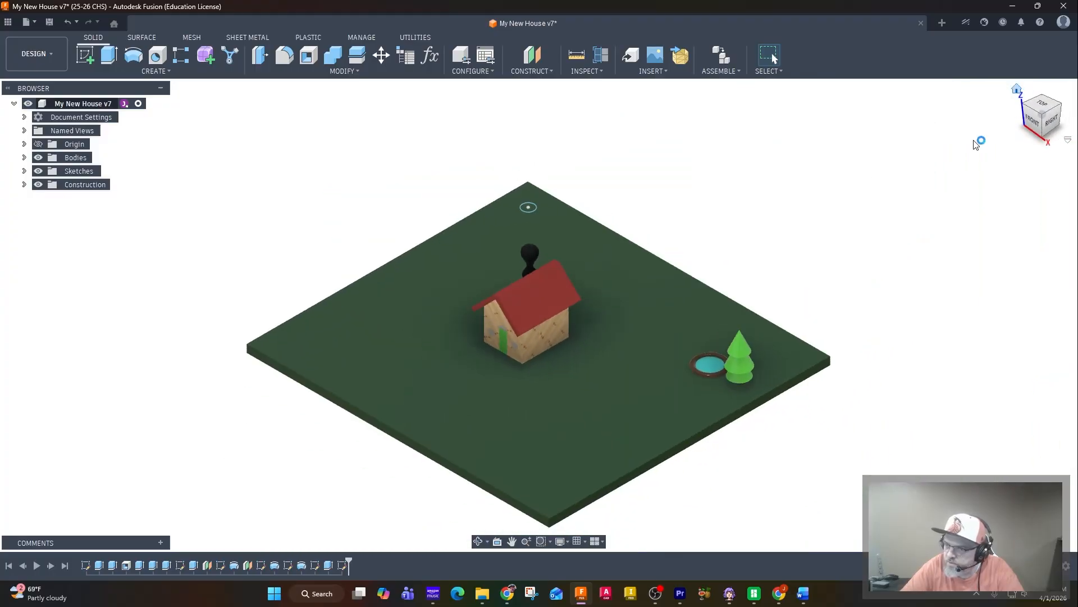
pyautogui.scroll(5, 530, 207)
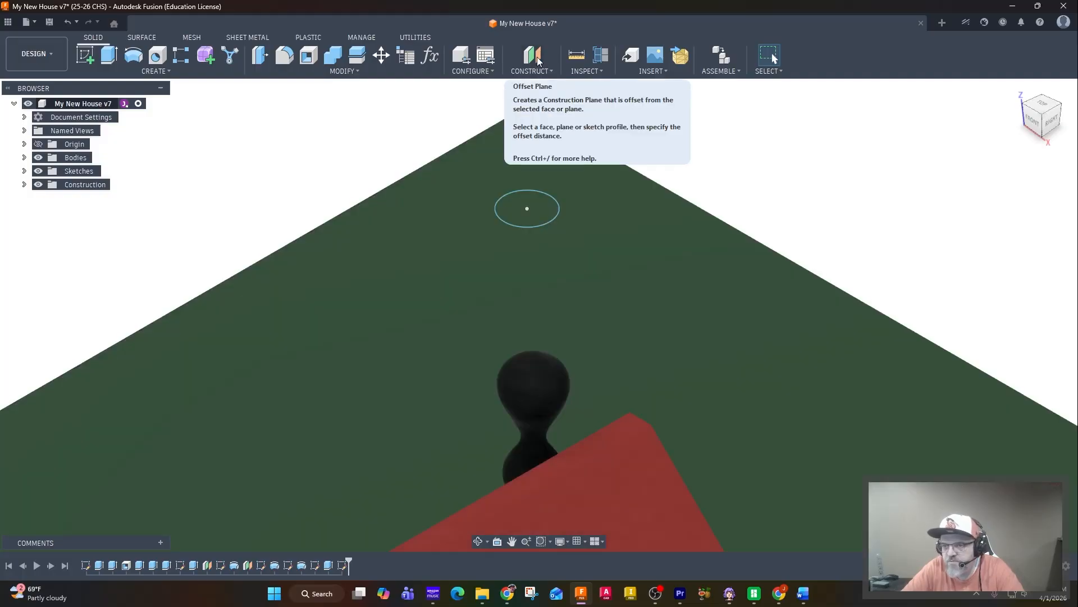
pyautogui.click(532, 56)
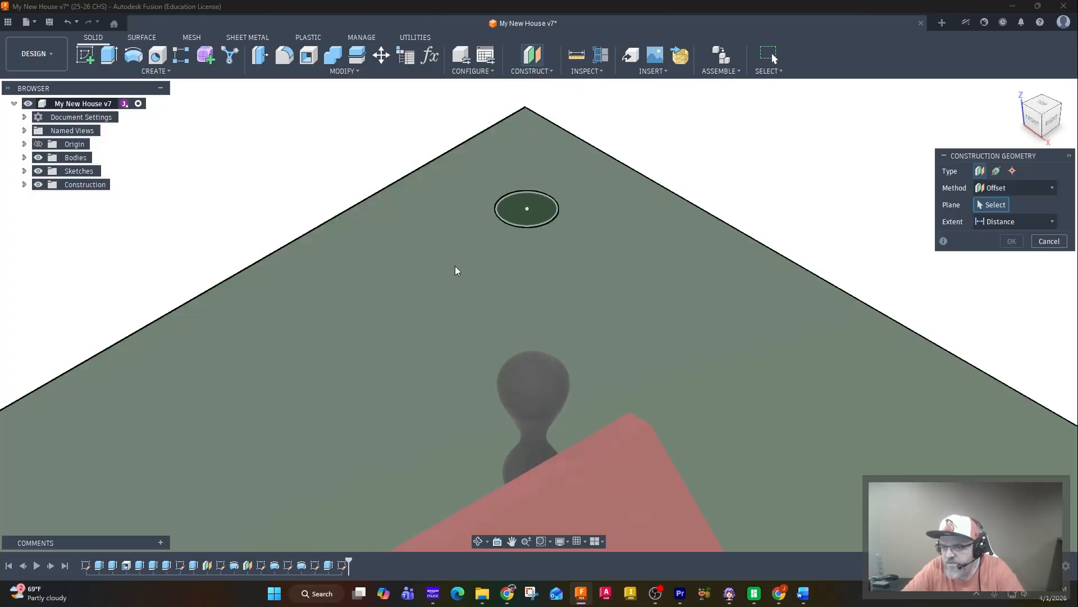
pyautogui.click(406, 278)
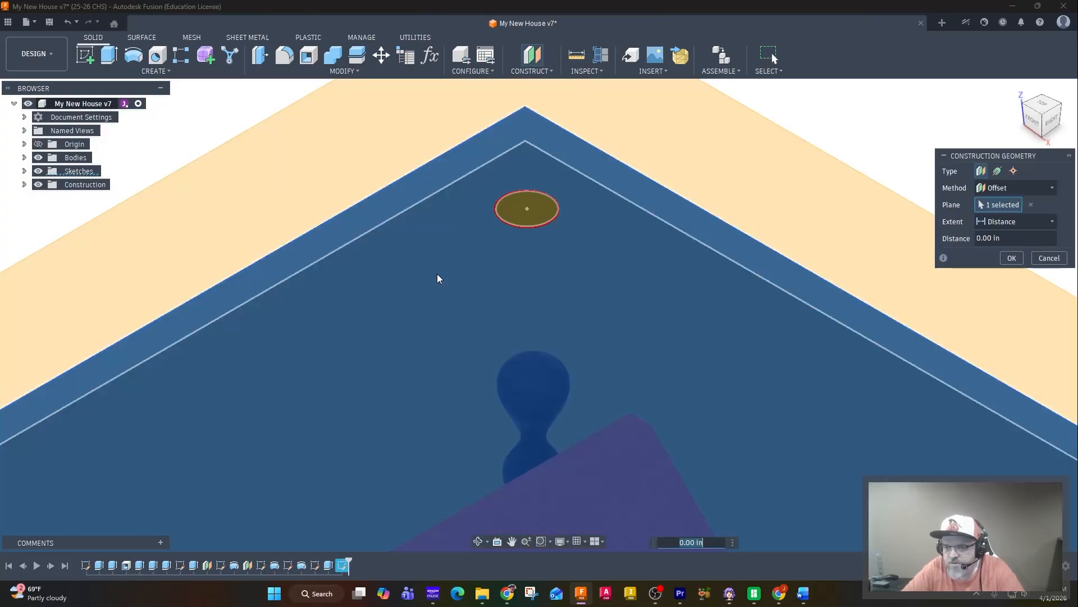
pyautogui.scroll(-5, 706, 301)
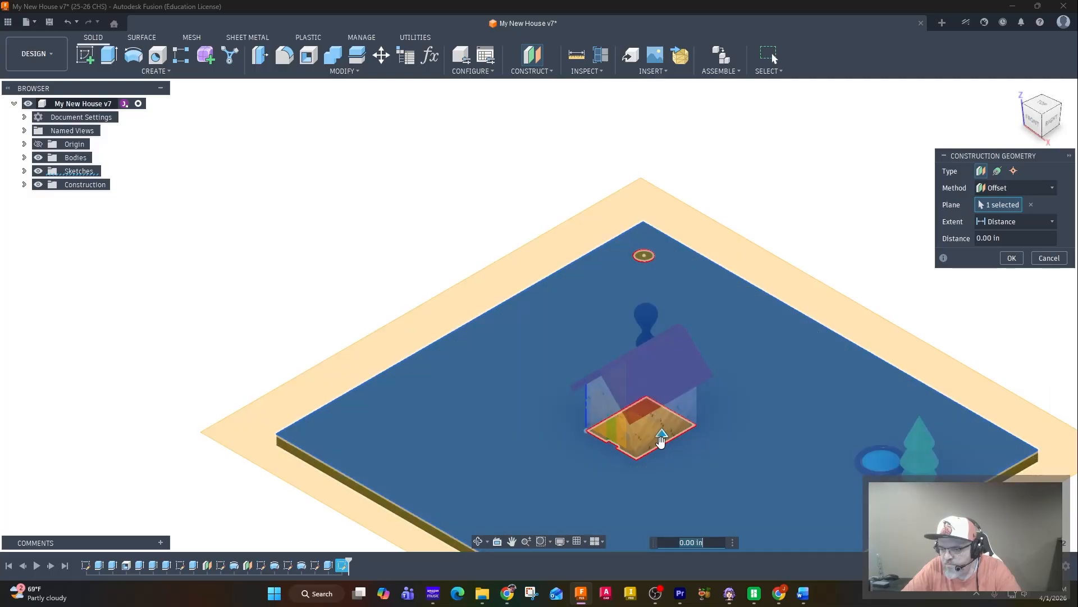
pyautogui.moveTo(663, 435); pyautogui.dragTo(662, 411)
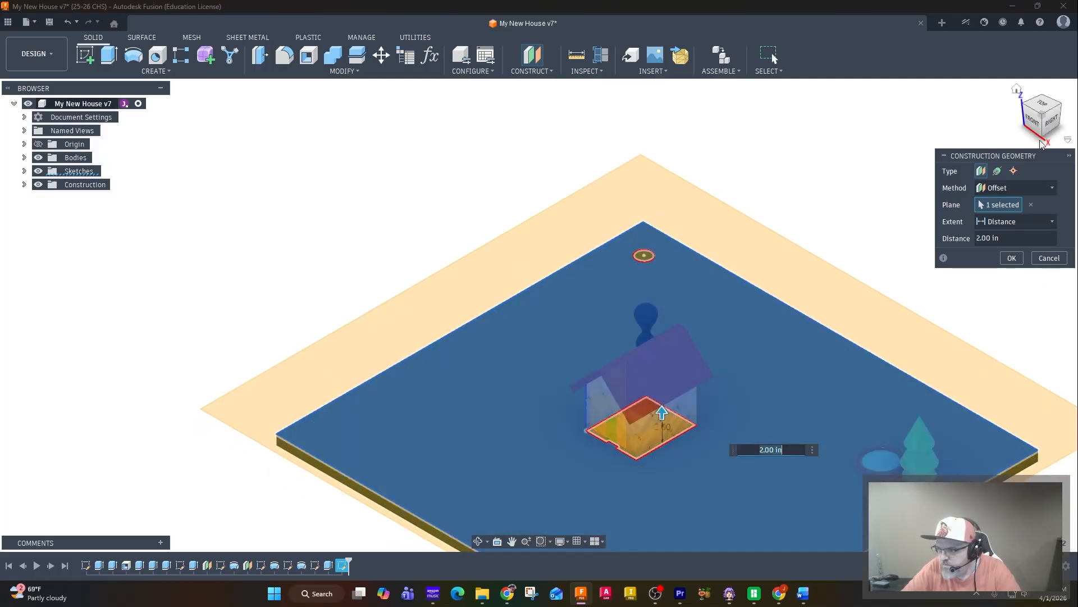
pyautogui.click(1052, 122)
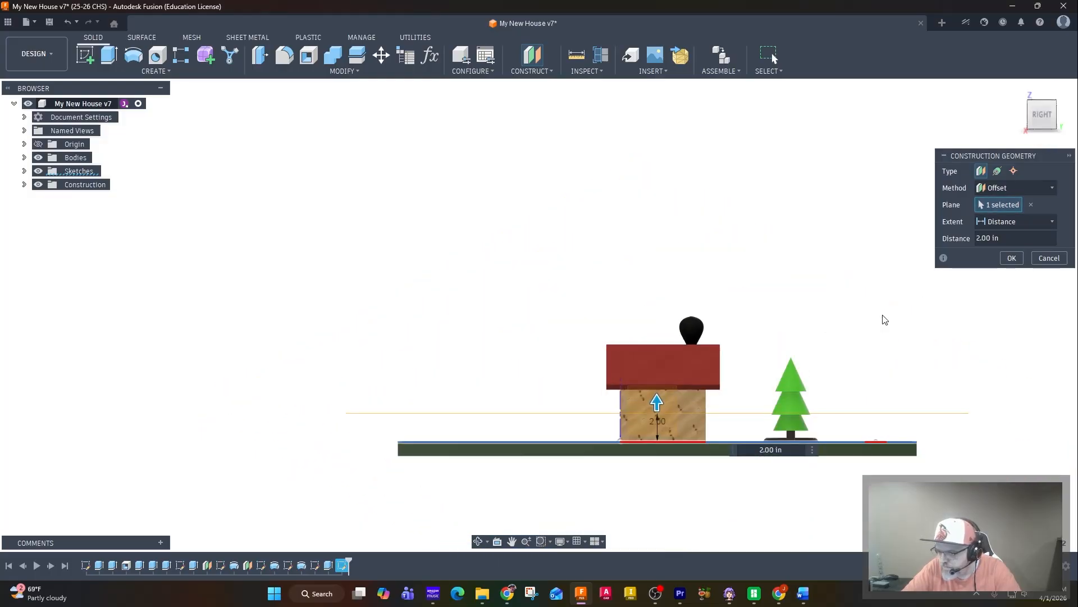
pyautogui.moveTo(656, 401); pyautogui.dragTo(654, 414)
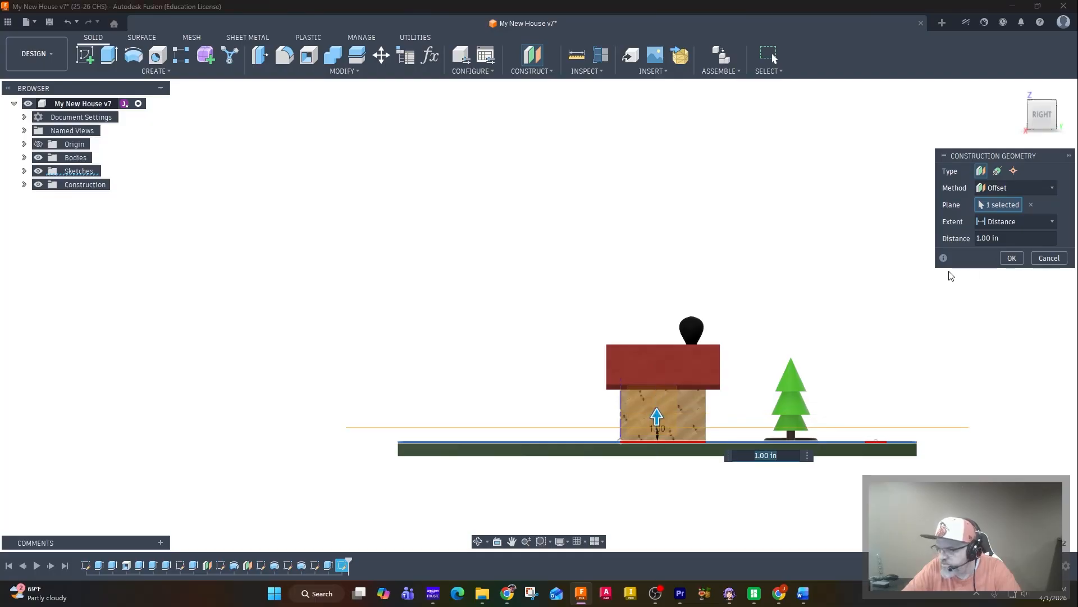
pyautogui.click(1011, 260)
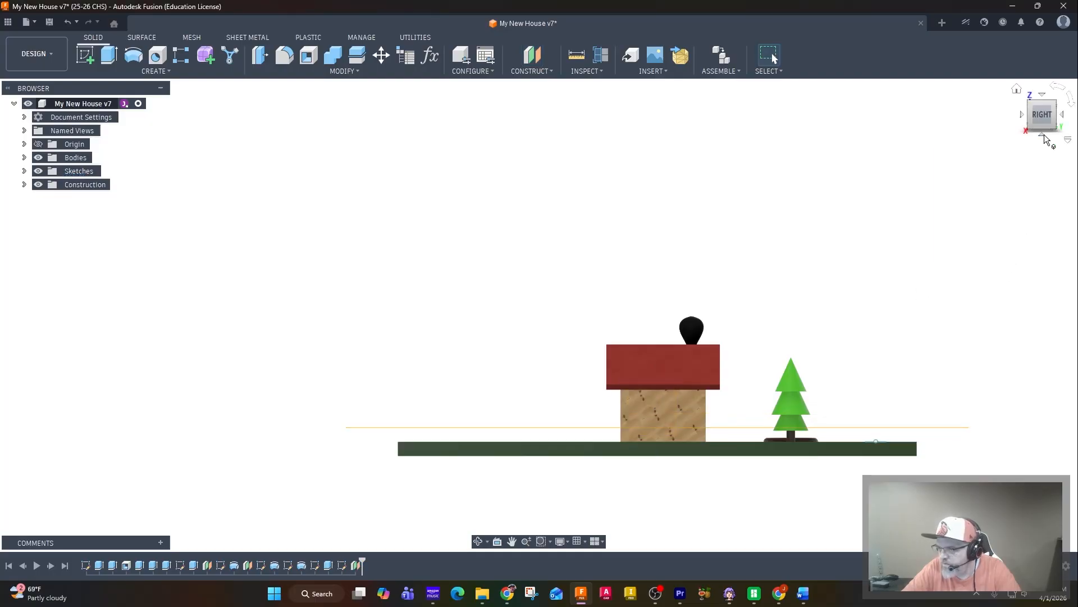
# Start a new sketch on the offset plane above the ground slab.
pyautogui.click(1018, 91)
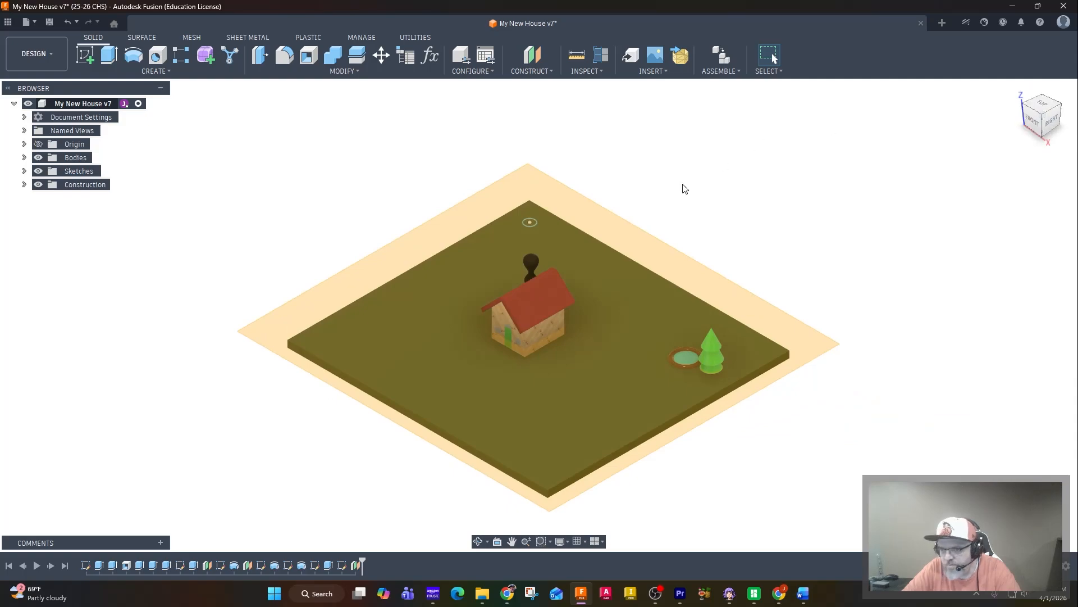
pyautogui.click(87, 58)
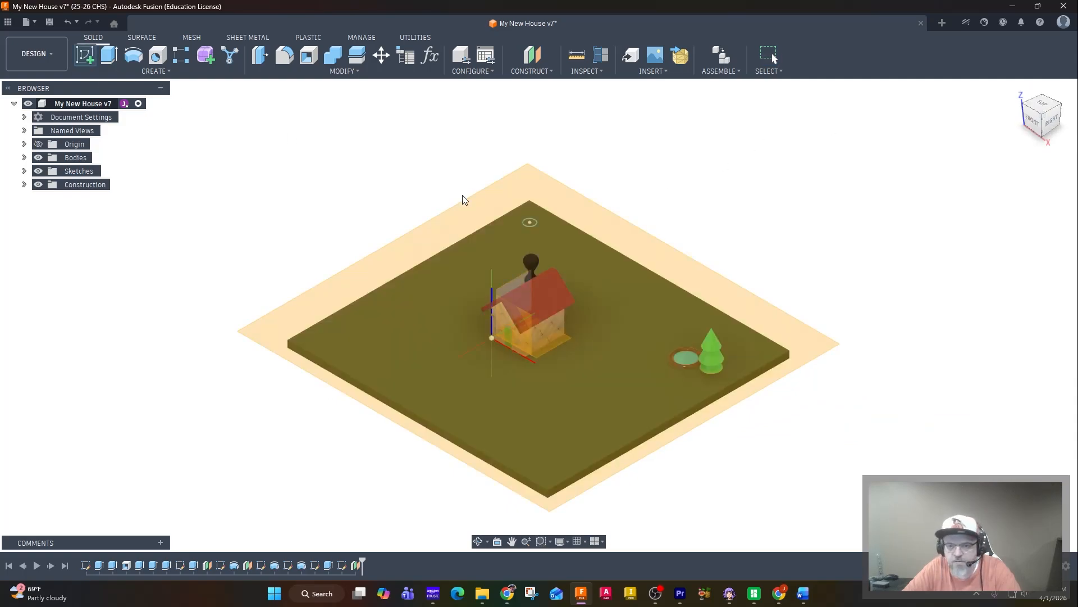
pyautogui.click(467, 219)
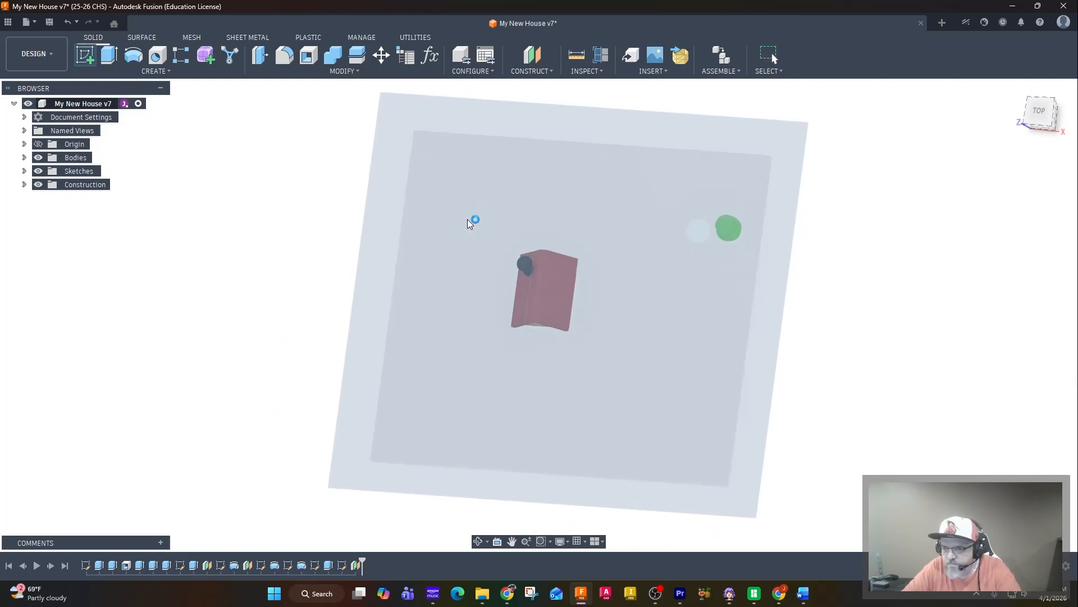
# Project the center point of the ground circle into the offset-plane sketch.
pyautogui.scroll(5, 420, 145)
pyautogui.moveTo(470, 179); pyautogui.dragTo(535, 285, button='middle')
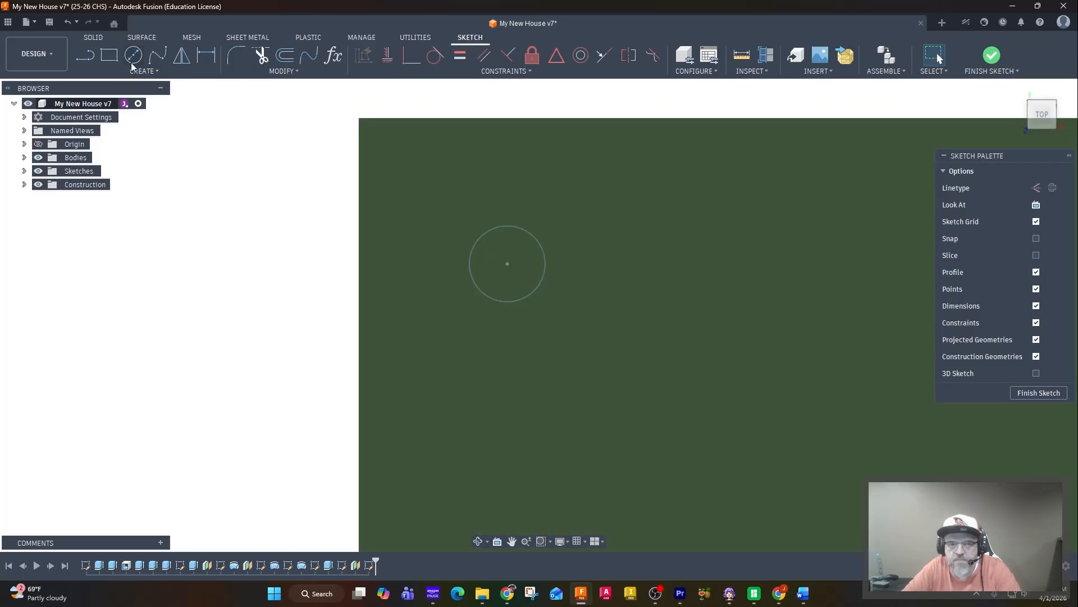
pyautogui.click(133, 56)
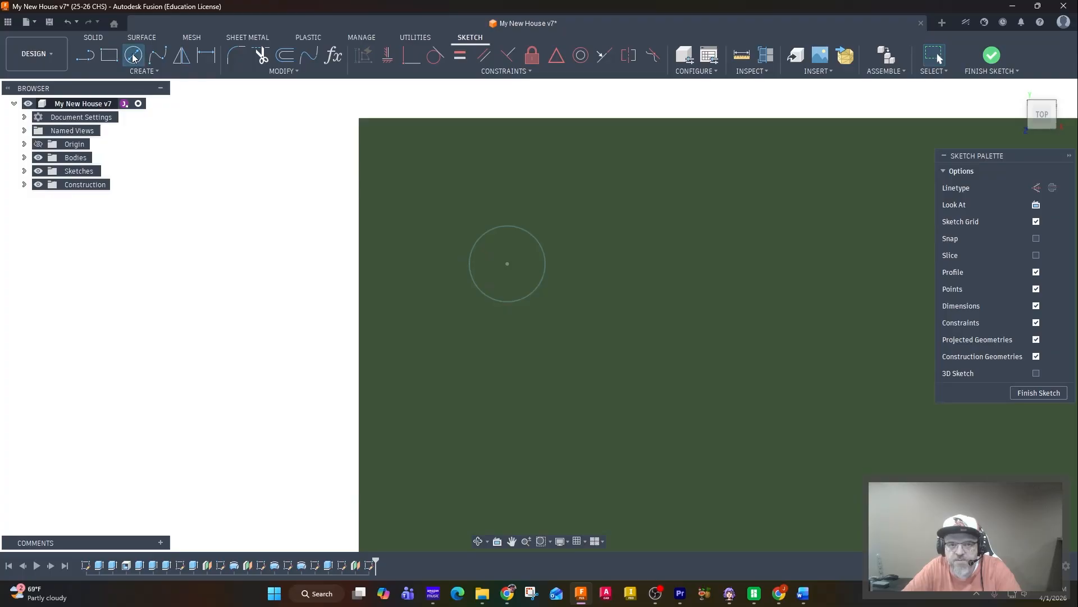
pyautogui.click(157, 71)
pyautogui.moveTo(95, 256)
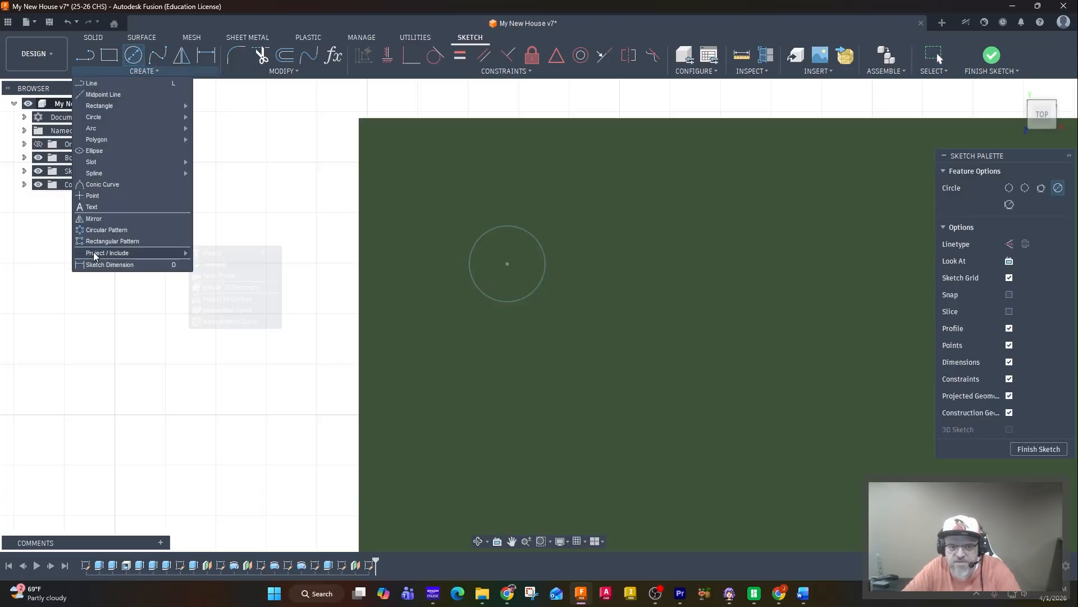
pyautogui.click(228, 255)
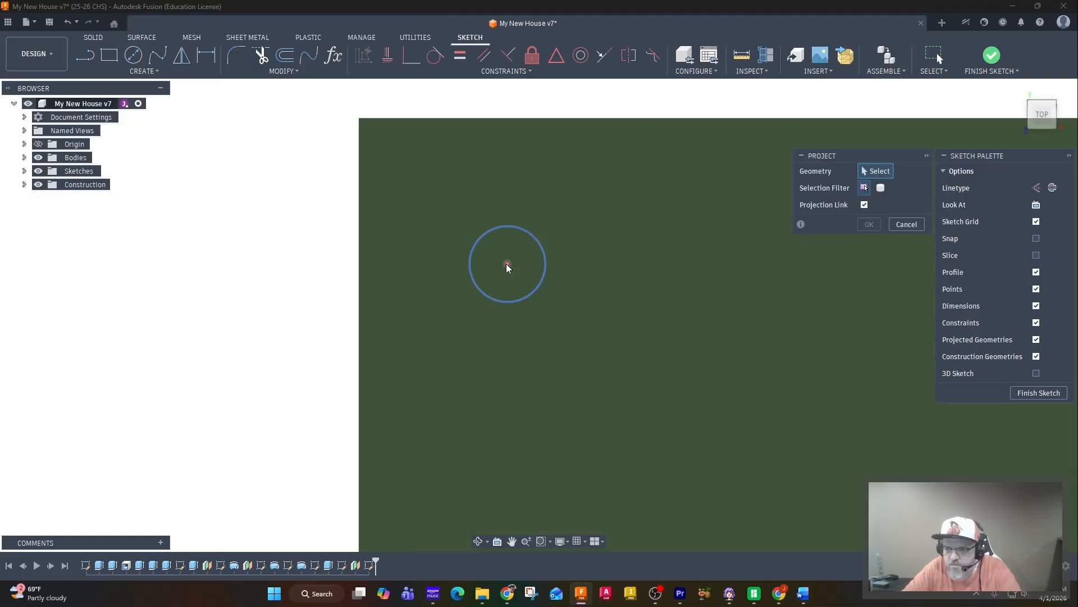
pyautogui.click(507, 264)
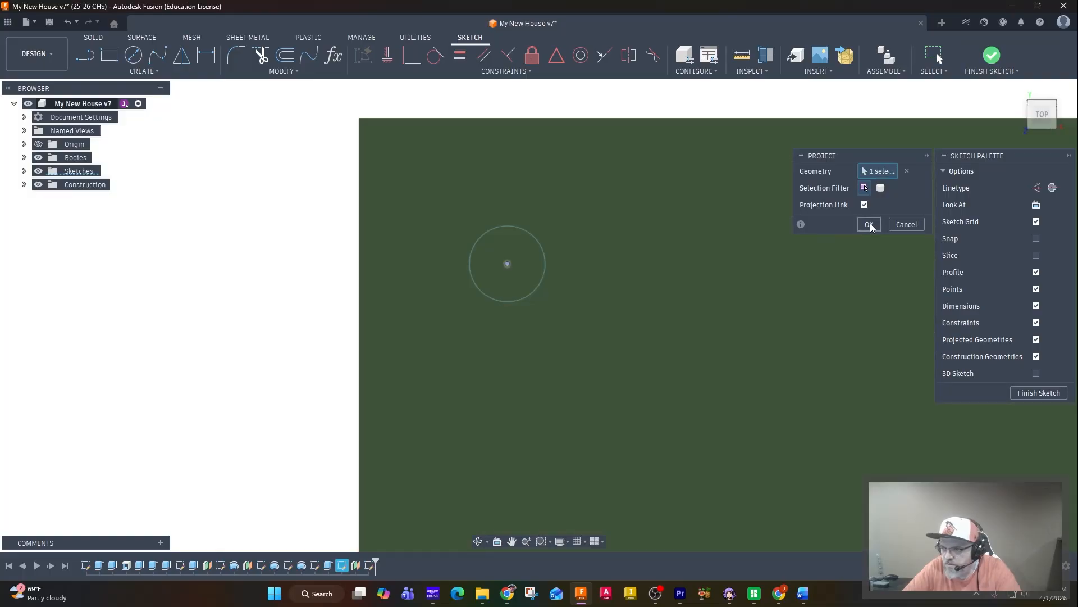
pyautogui.click(868, 225)
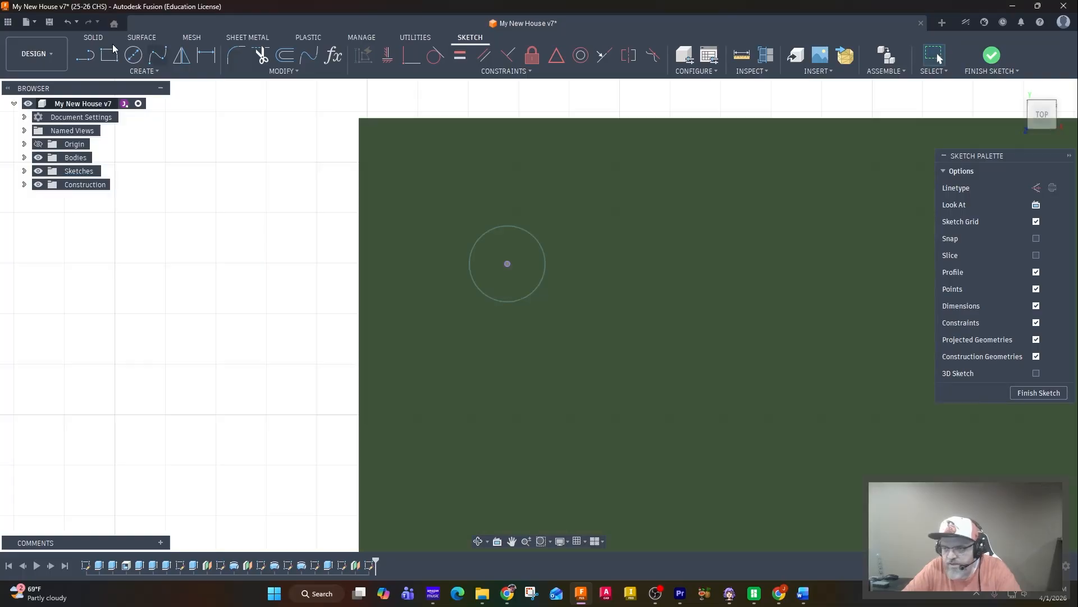
pyautogui.click(134, 56)
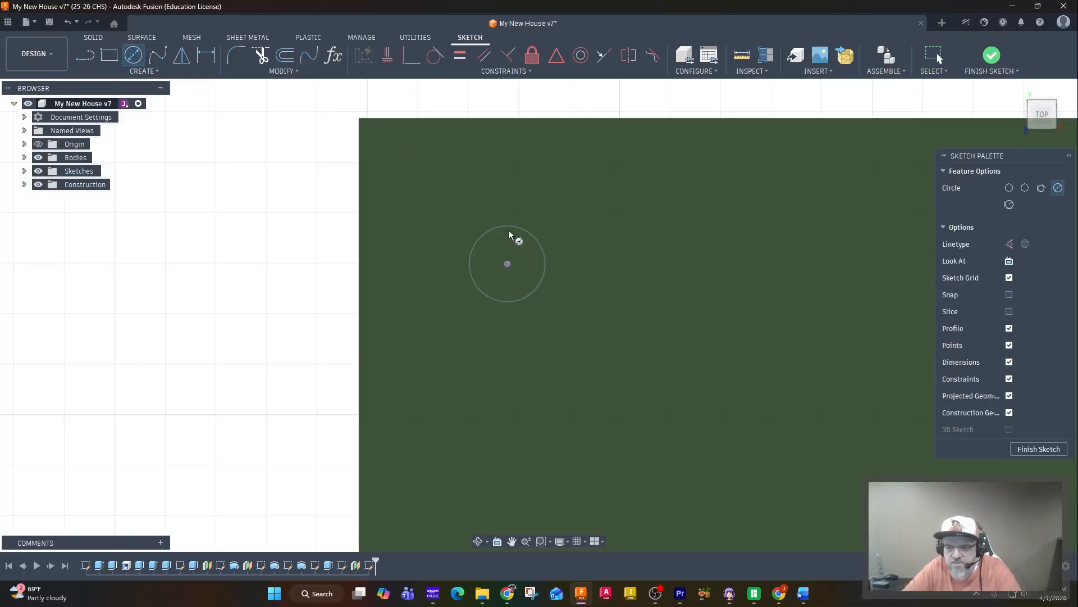
pyautogui.click(507, 263)
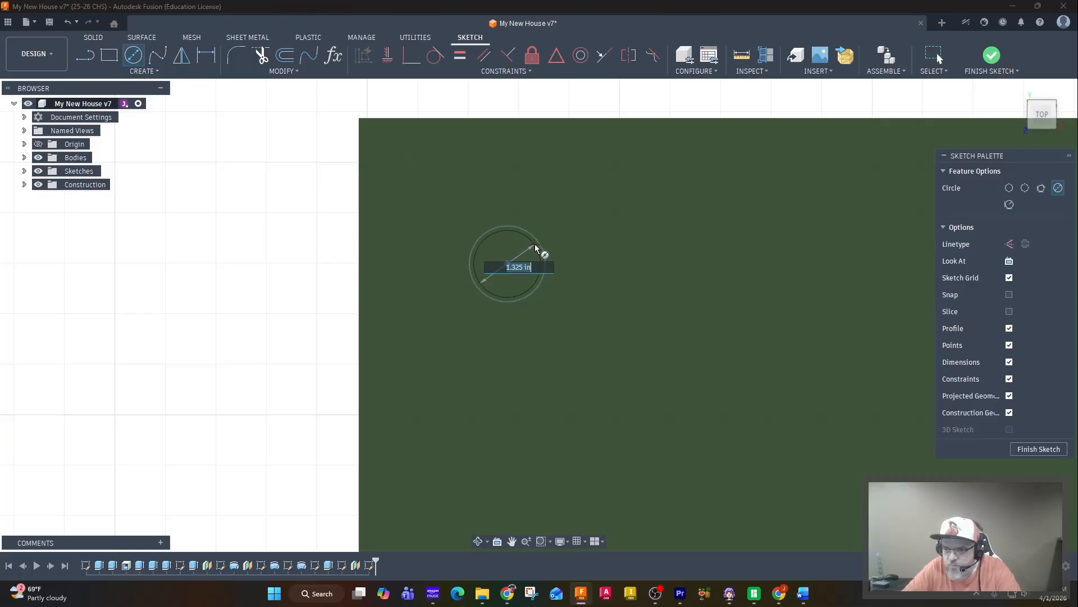
pyautogui.click(536, 242)
pyautogui.press('Escape')
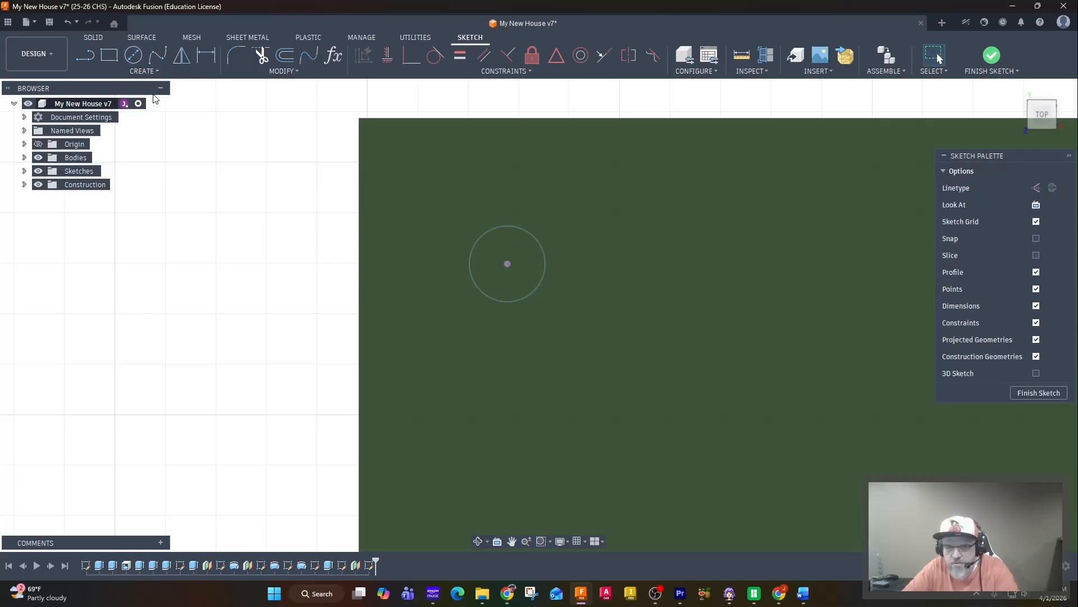
# Project the ground circle's edge into the offset-plane sketch.
pyautogui.click(143, 71)
pyautogui.moveTo(135, 255)
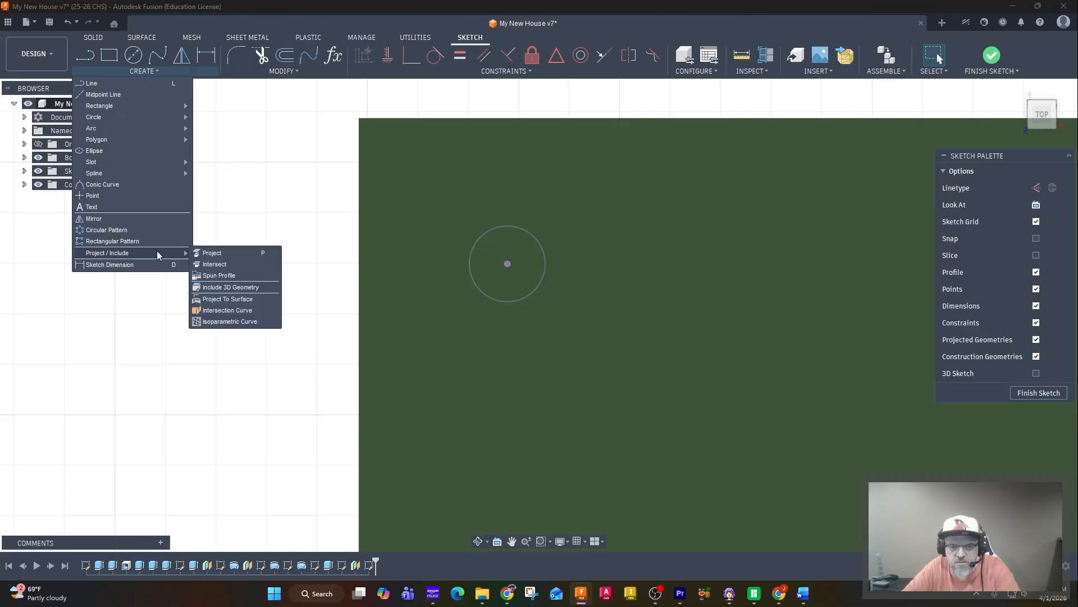
pyautogui.click(220, 254)
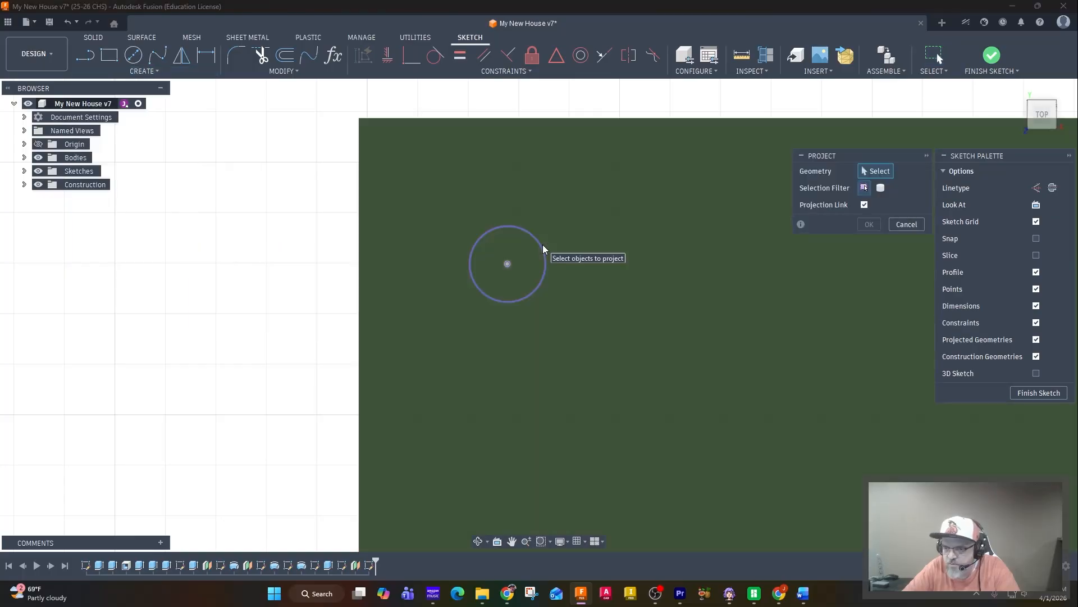
pyautogui.click(544, 248)
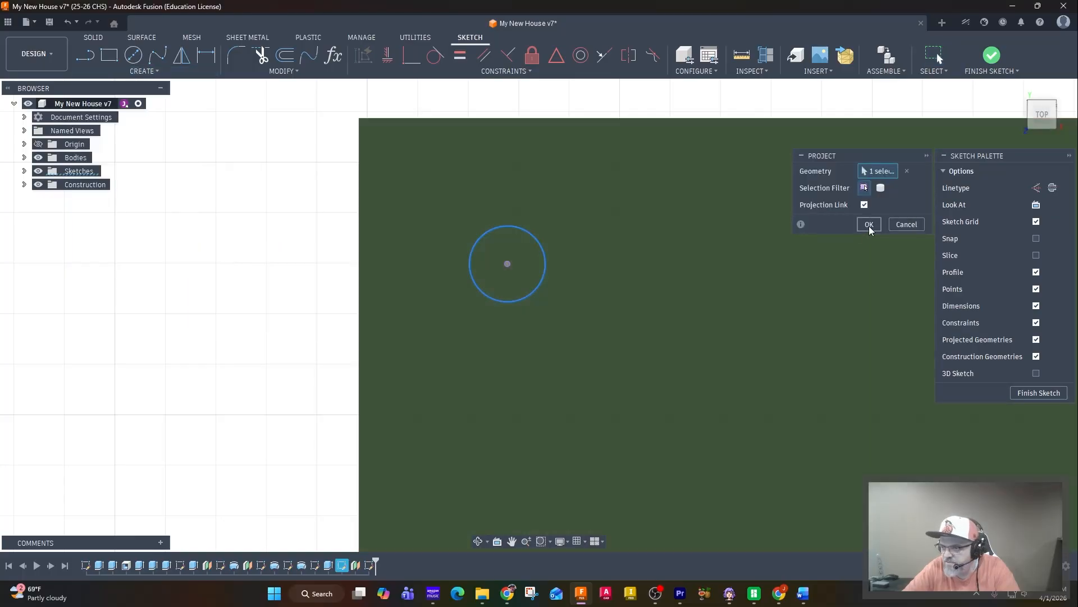
pyautogui.click(868, 224)
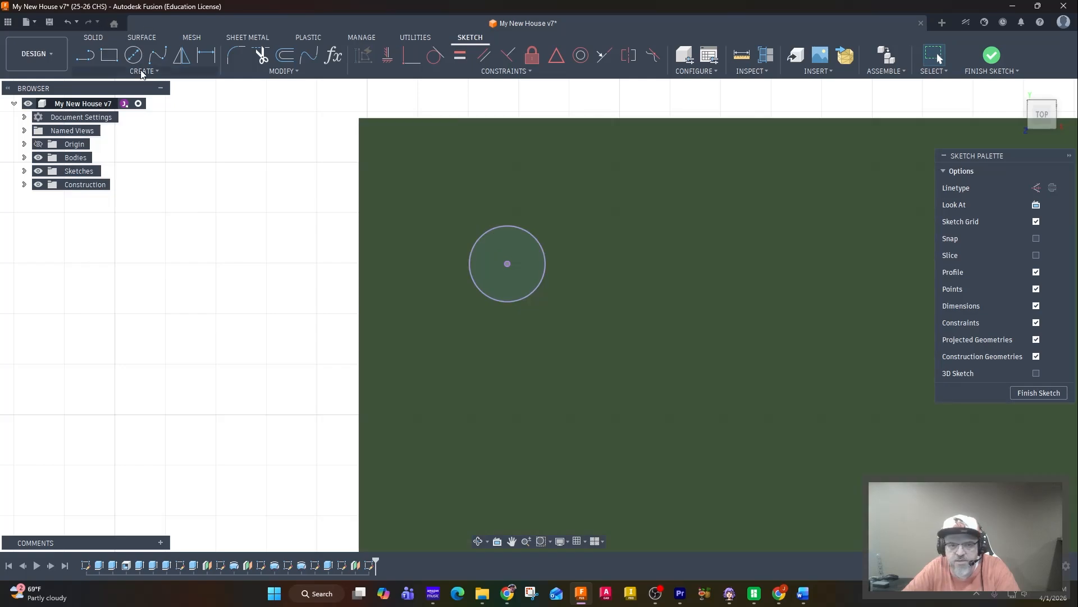
# Draw a circle from the projected center point out to the projected circle's edge, and finish the sketch.
pyautogui.click(135, 55)
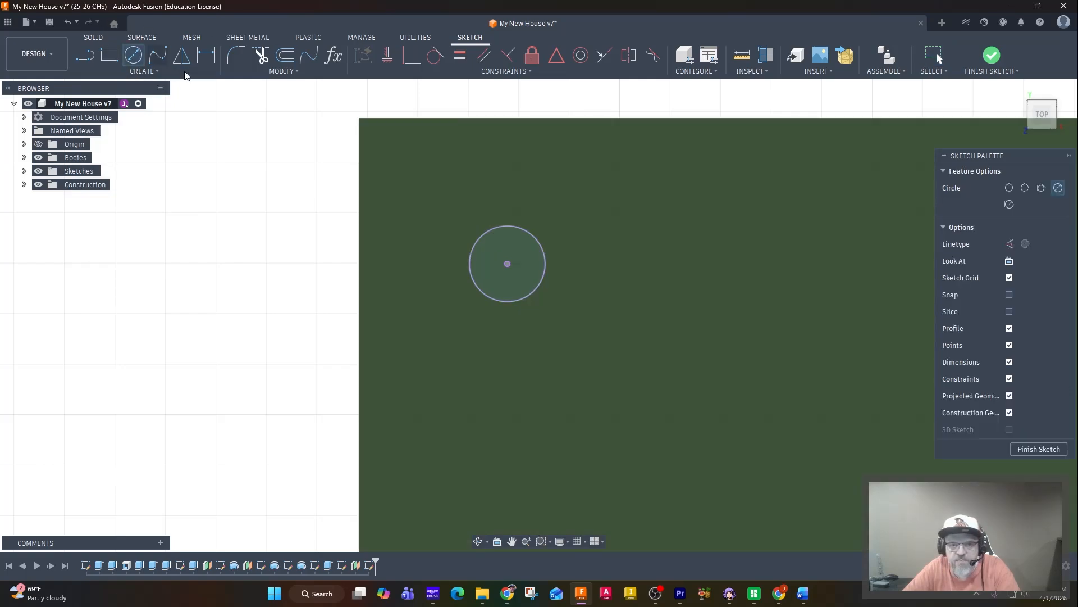
pyautogui.click(508, 264)
pyautogui.click(544, 246)
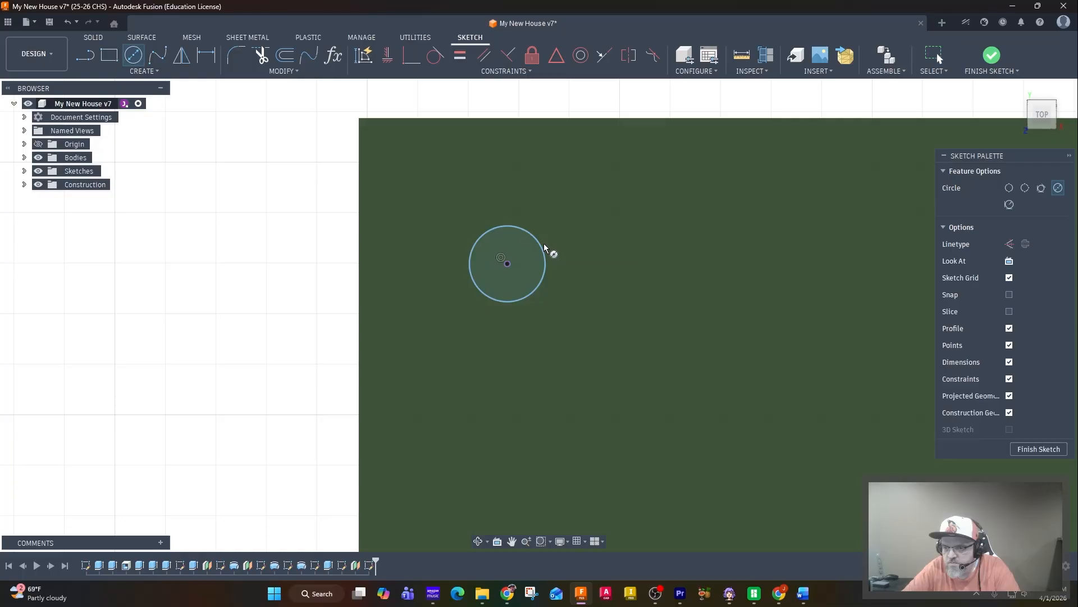
pyautogui.click(1033, 447)
pyautogui.moveTo(698, 402)
pyautogui.keyDown('shift'); pyautogui.mouseDown(button='middle')
pyautogui.moveTo(659, 361)
pyautogui.moveTo(670, 360)
pyautogui.mouseUp(button='middle'); pyautogui.keyUp('shift')
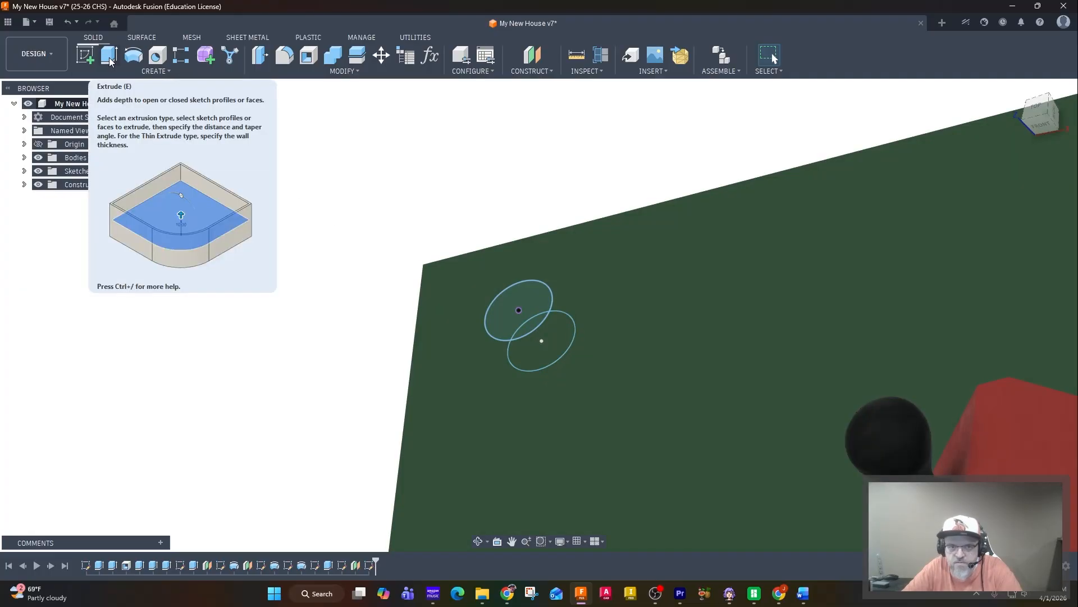
# Extrude the ground circle's profile upward by 1 in.
pyautogui.click(110, 58)
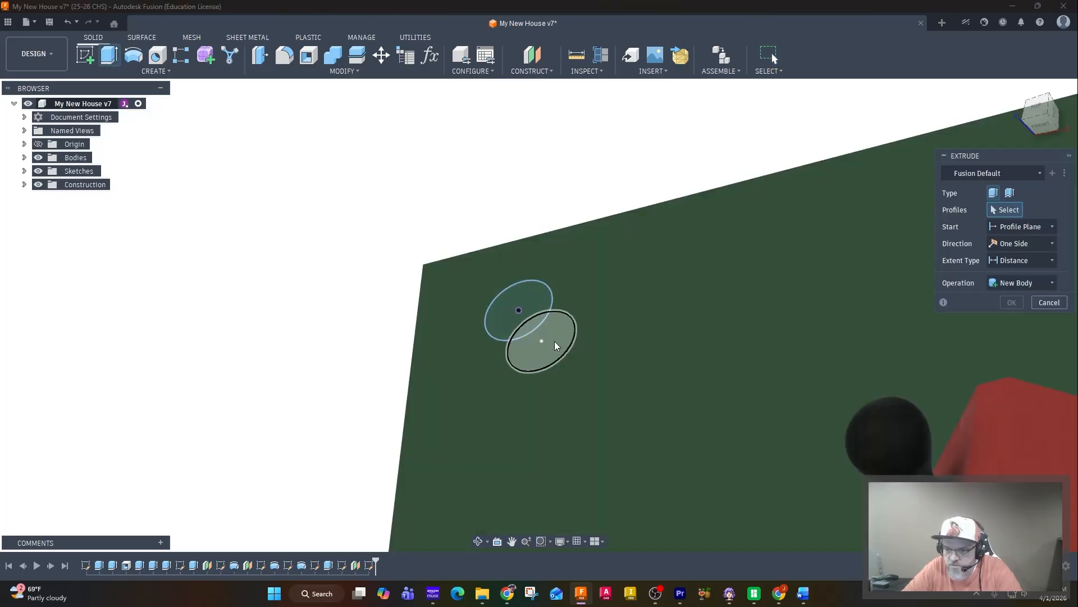
pyautogui.click(556, 345)
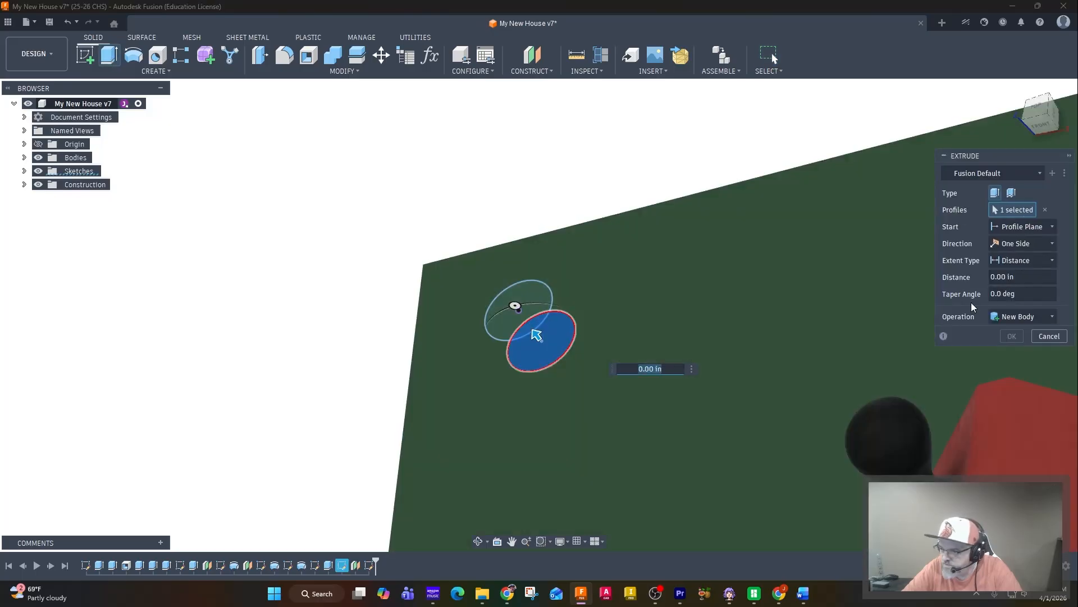
pyautogui.write('1')
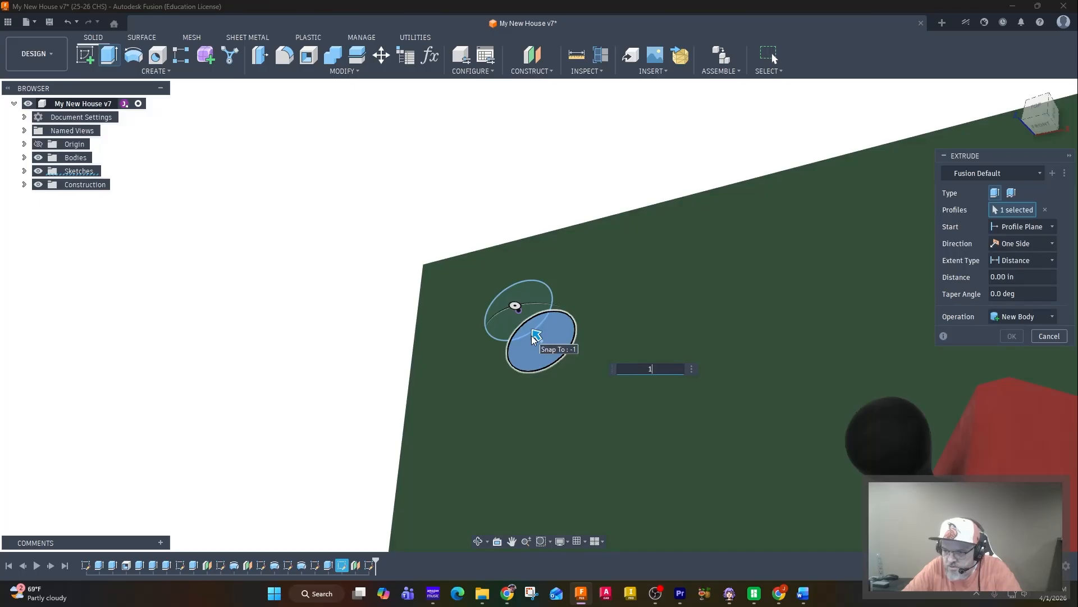
pyautogui.press('Return')
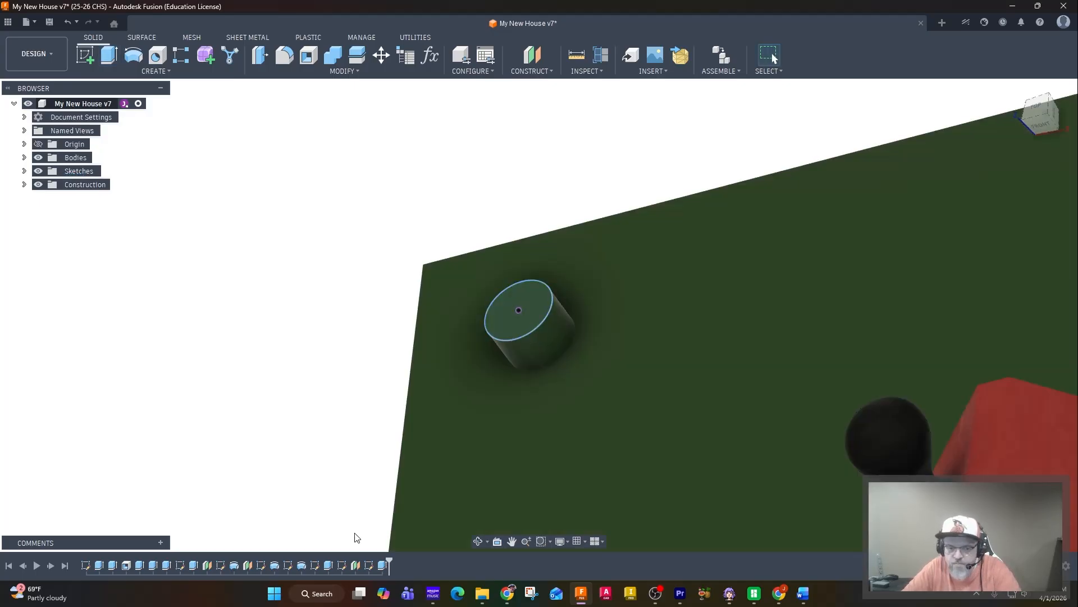
# Edit the cylinder's extrusion so that its operation is New Body.
pyautogui.doubleClick(382, 565)
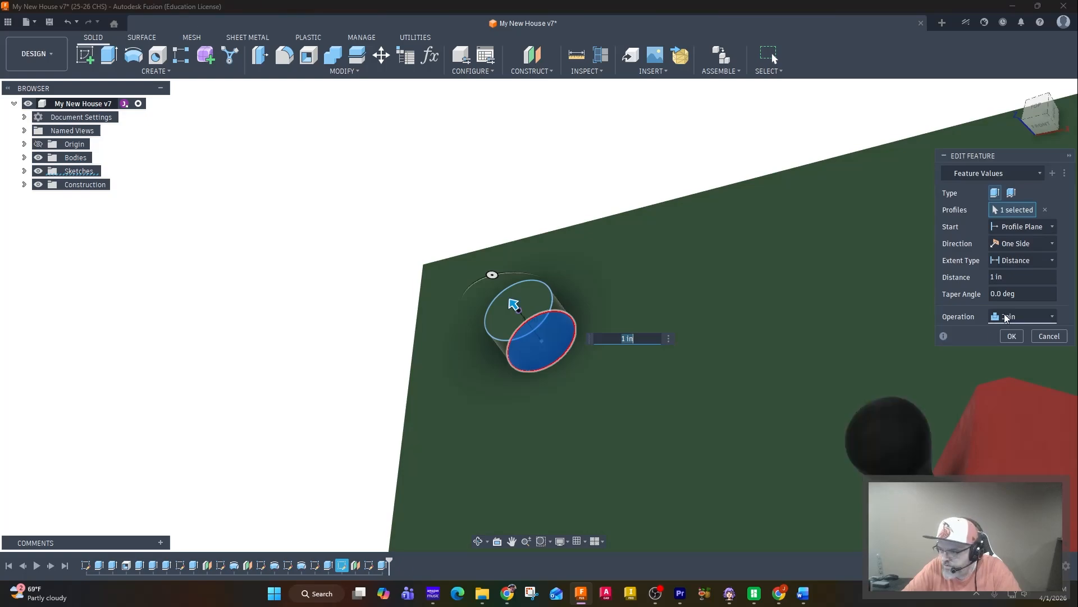
pyautogui.click(1007, 316)
pyautogui.click(999, 375)
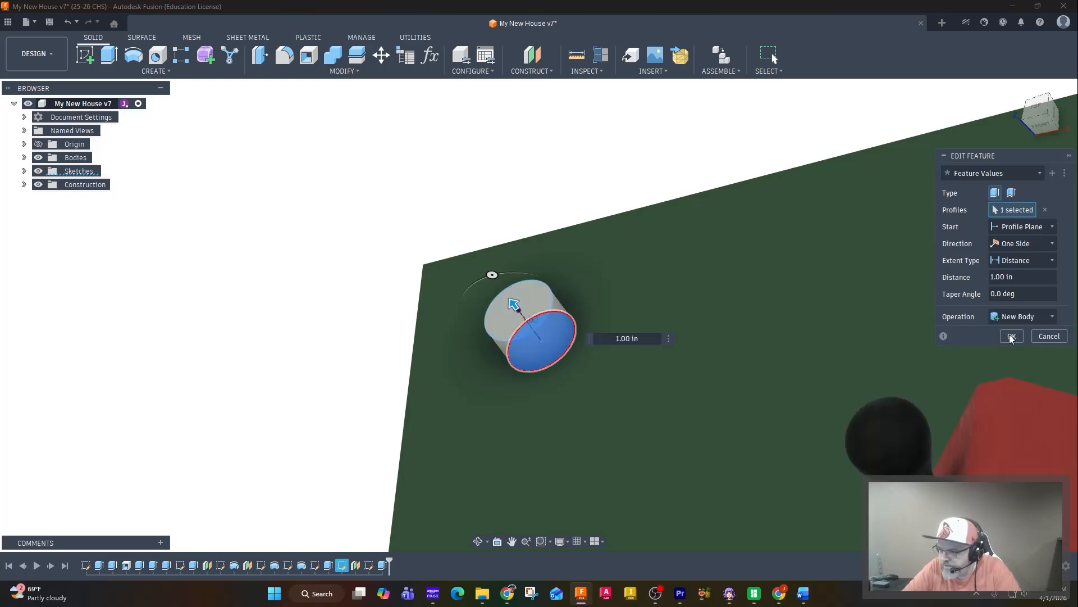
pyautogui.click(1013, 337)
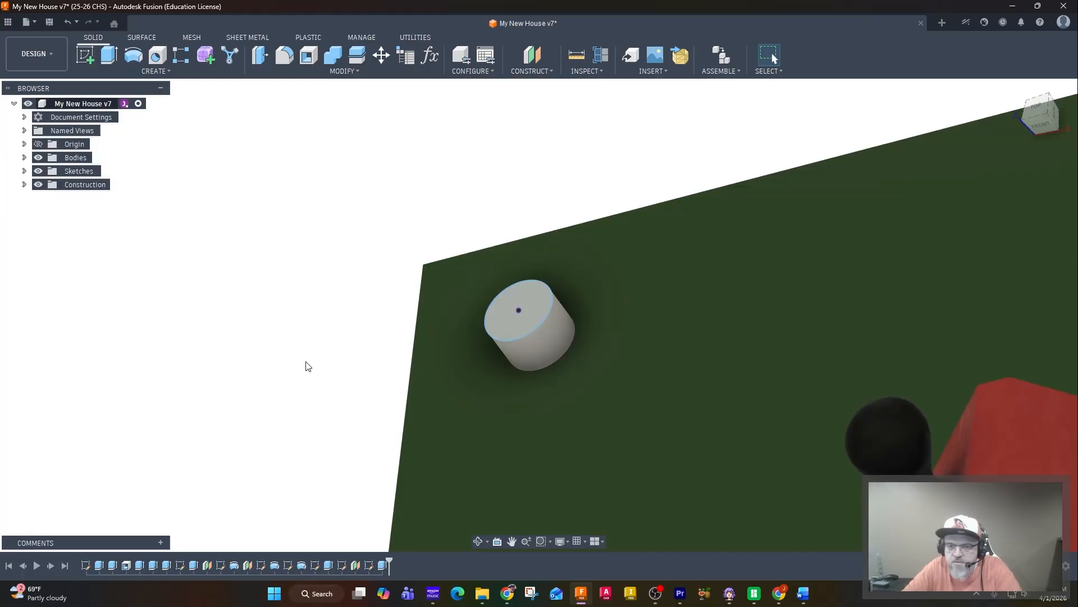
pyautogui.doubleClick(370, 566)
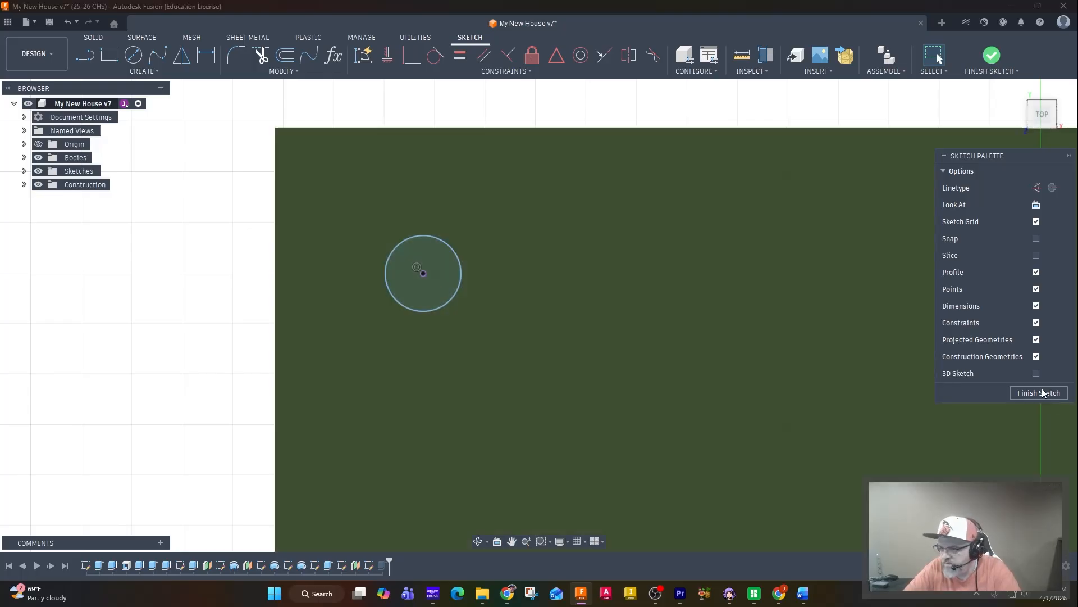
pyautogui.click(1039, 393)
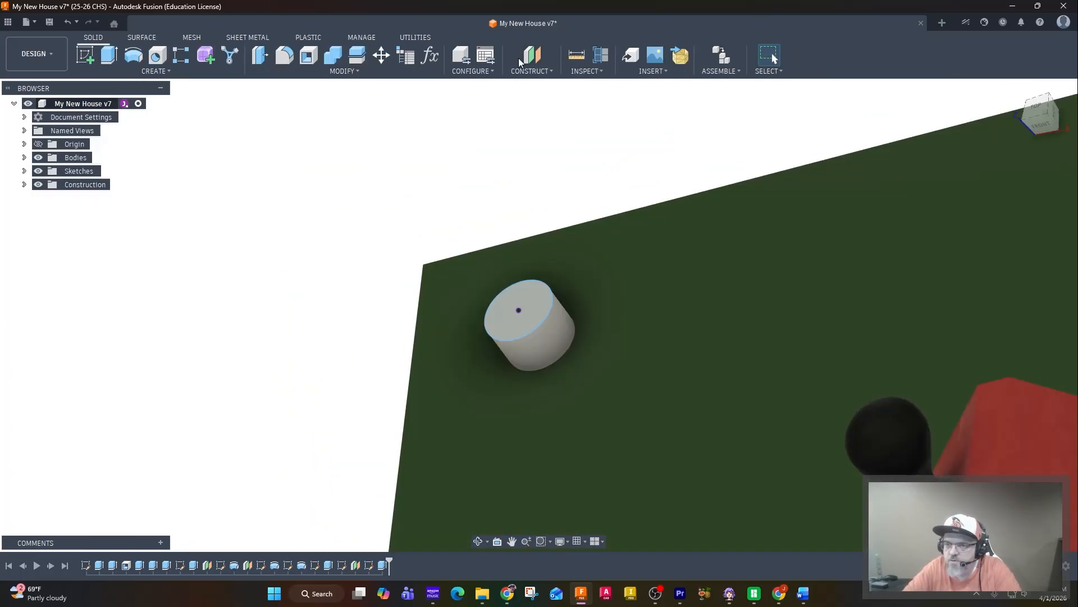
# Create an offset construction plane 0.90 in above the circle on top of the cylinder.
pyautogui.click(520, 59)
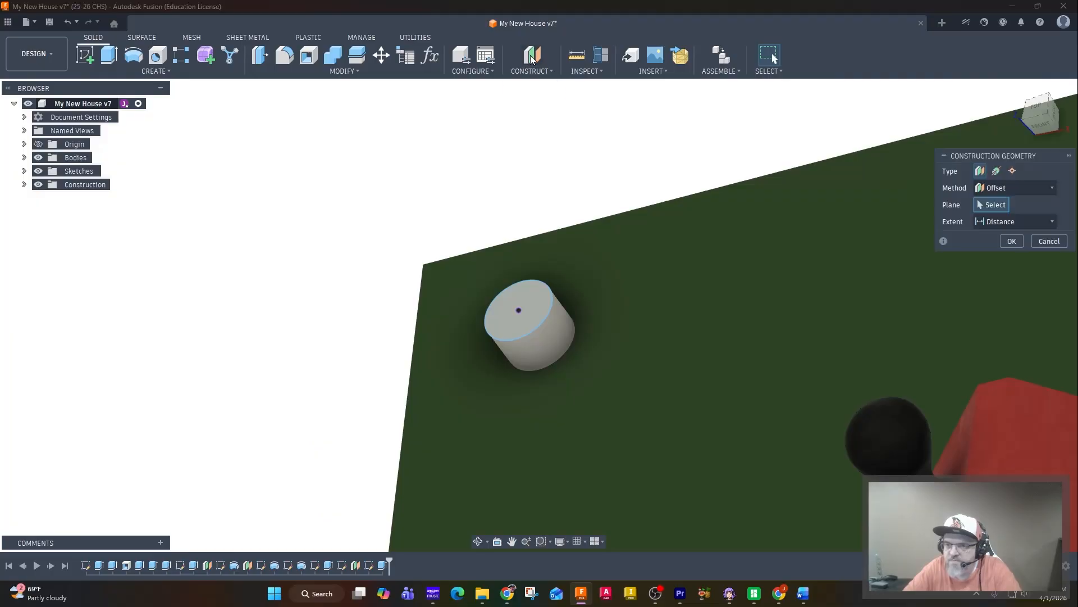
pyautogui.click(535, 323)
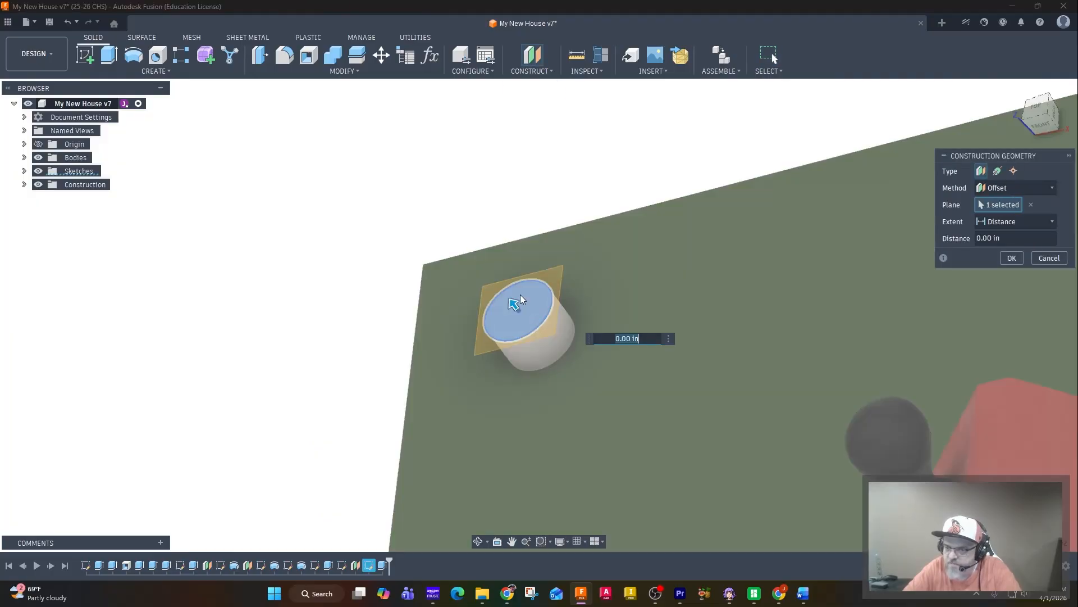
pyautogui.moveTo(512, 305); pyautogui.dragTo(493, 276)
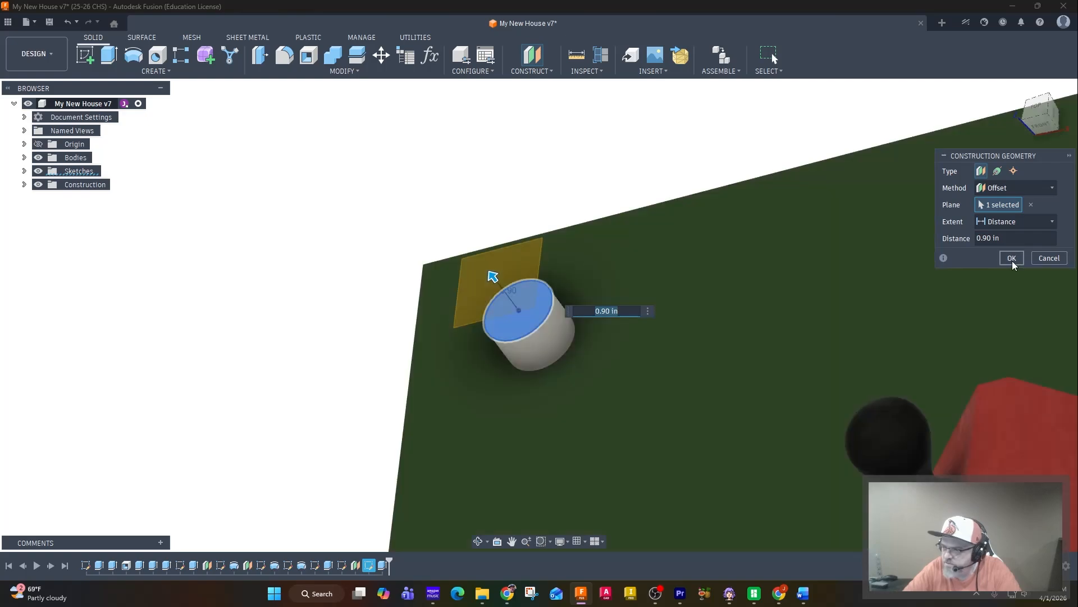
pyautogui.click(1011, 259)
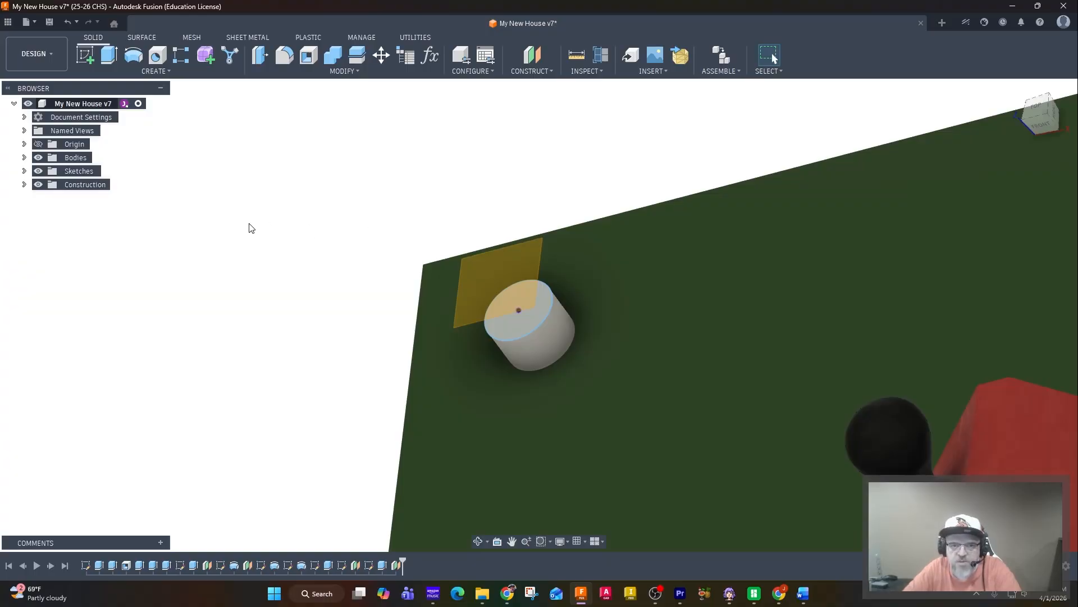
# Start a sketch on the new plane above the cylinder and project the lower circle's center point into it.
pyautogui.click(85, 55)
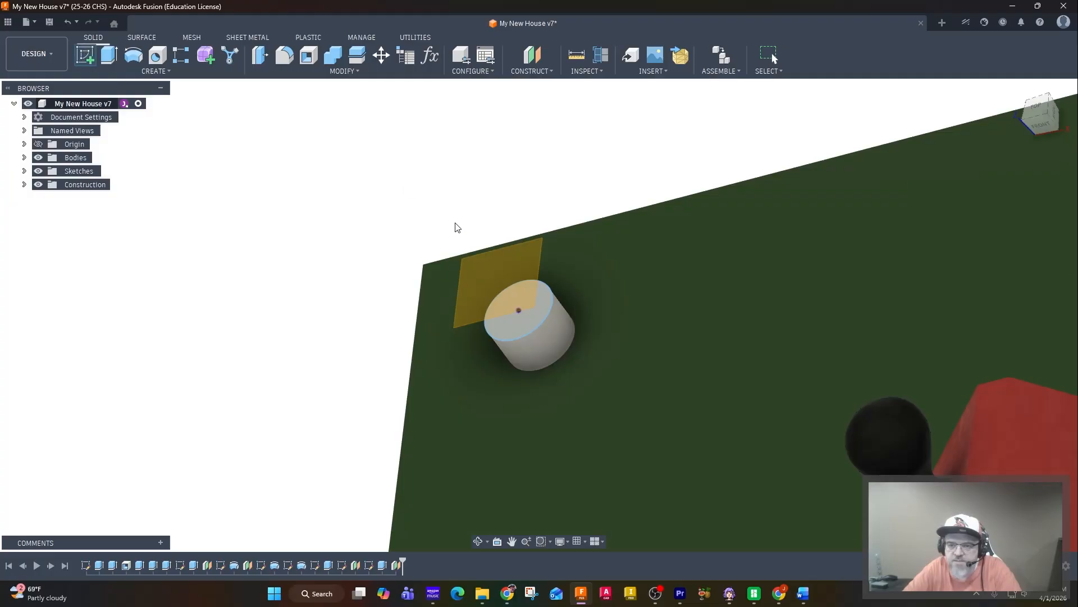
pyautogui.click(479, 289)
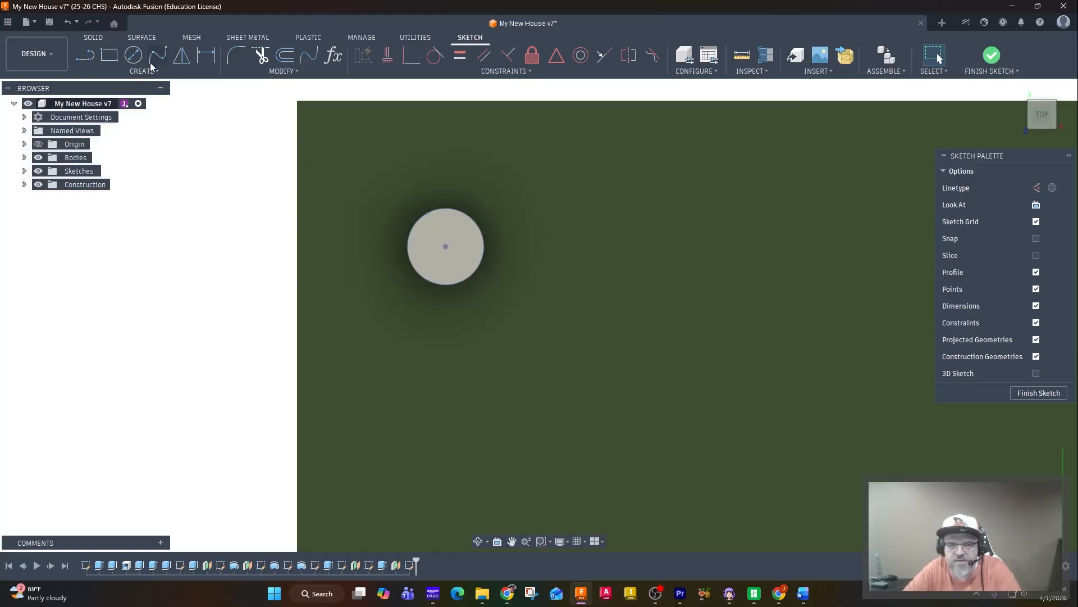
pyautogui.click(141, 71)
pyautogui.moveTo(116, 254)
pyautogui.click(205, 254)
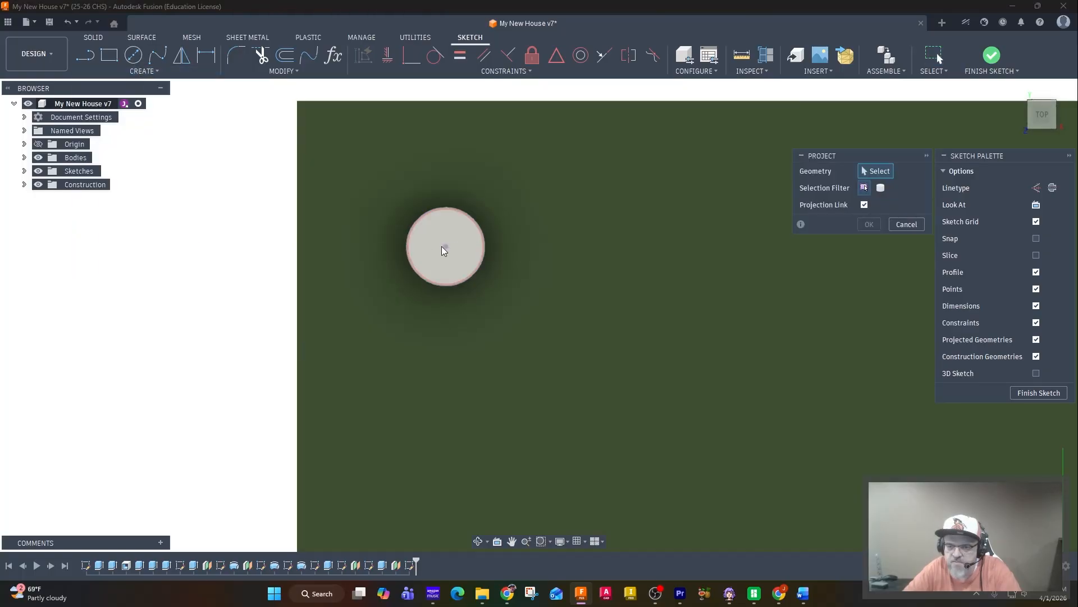
pyautogui.click(445, 247)
pyautogui.click(869, 225)
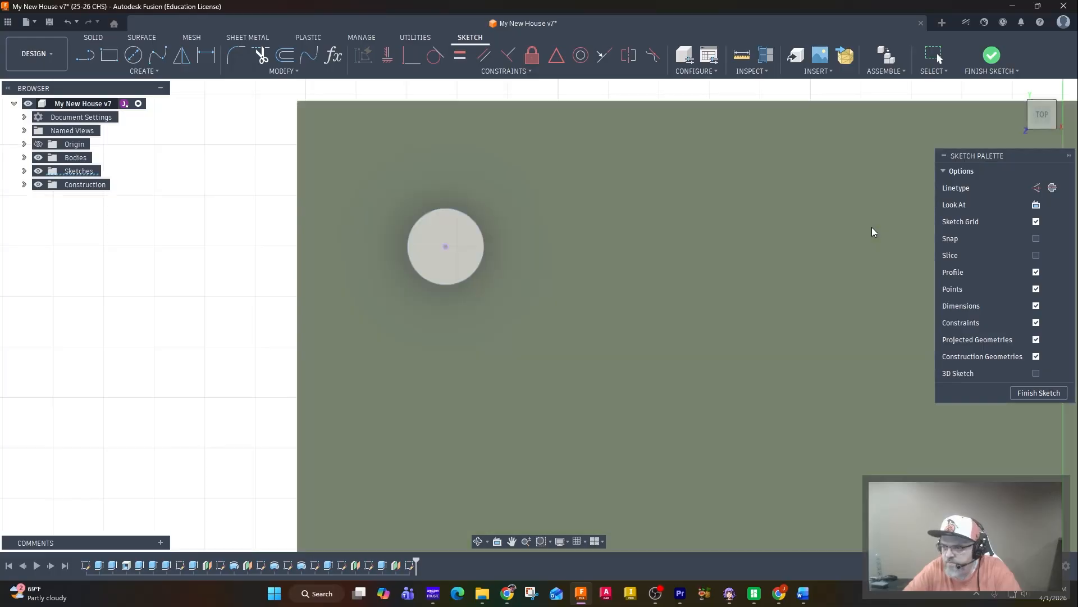
# Draw a circle about 2.42 in in diameter centered on the projected point.
pyautogui.click(133, 54)
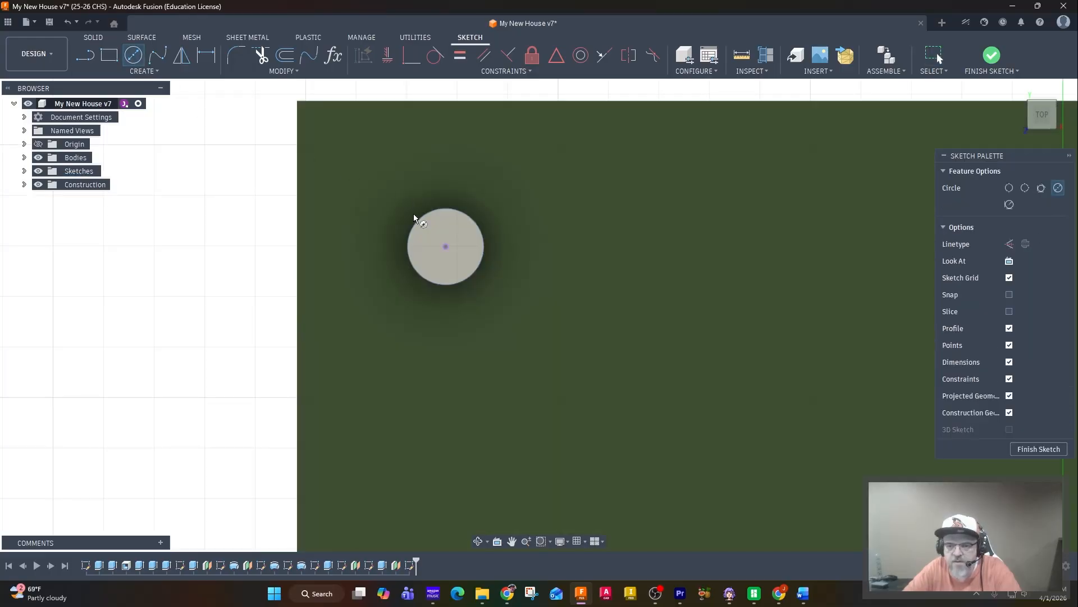
pyautogui.click(446, 247)
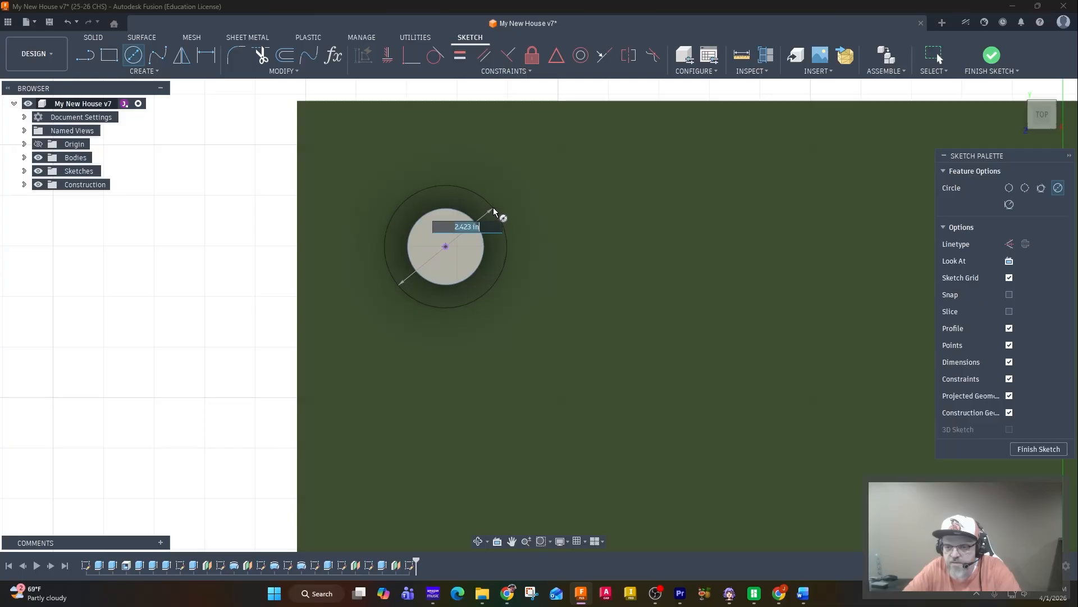
pyautogui.click(493, 209)
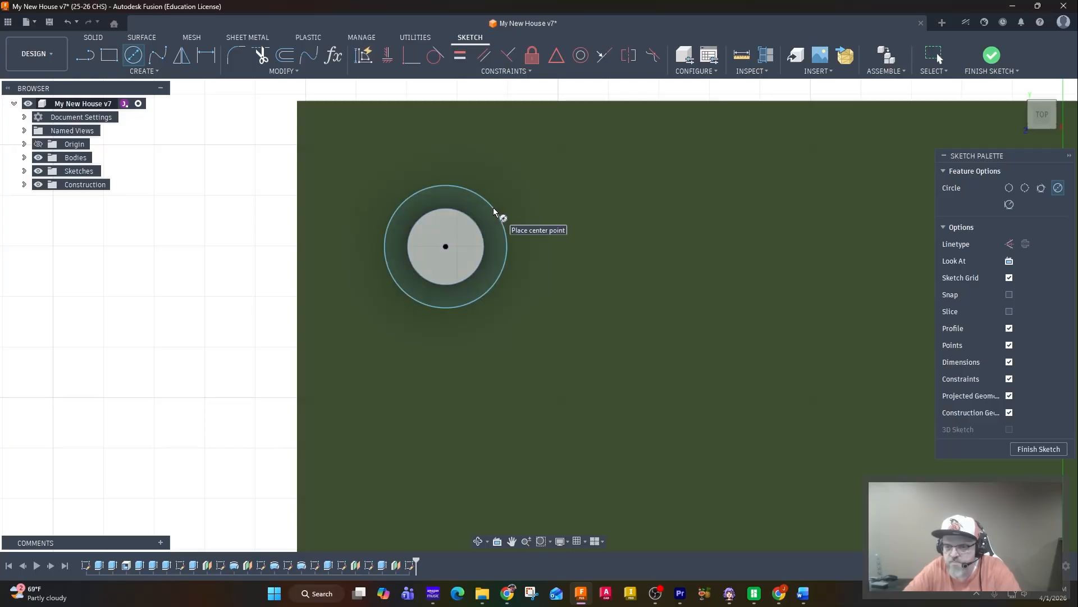
pyautogui.press('Escape')
# Dimension the new circle's diameter to 2.5 in and finish the sketch.
pyautogui.click(205, 59)
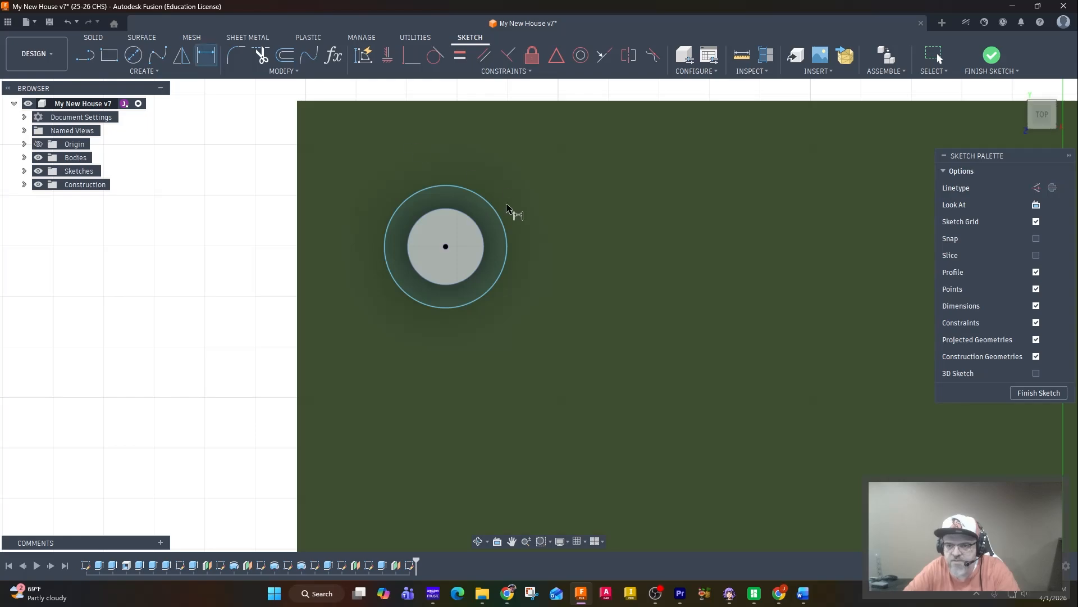
pyautogui.click(506, 224)
pyautogui.click(522, 212)
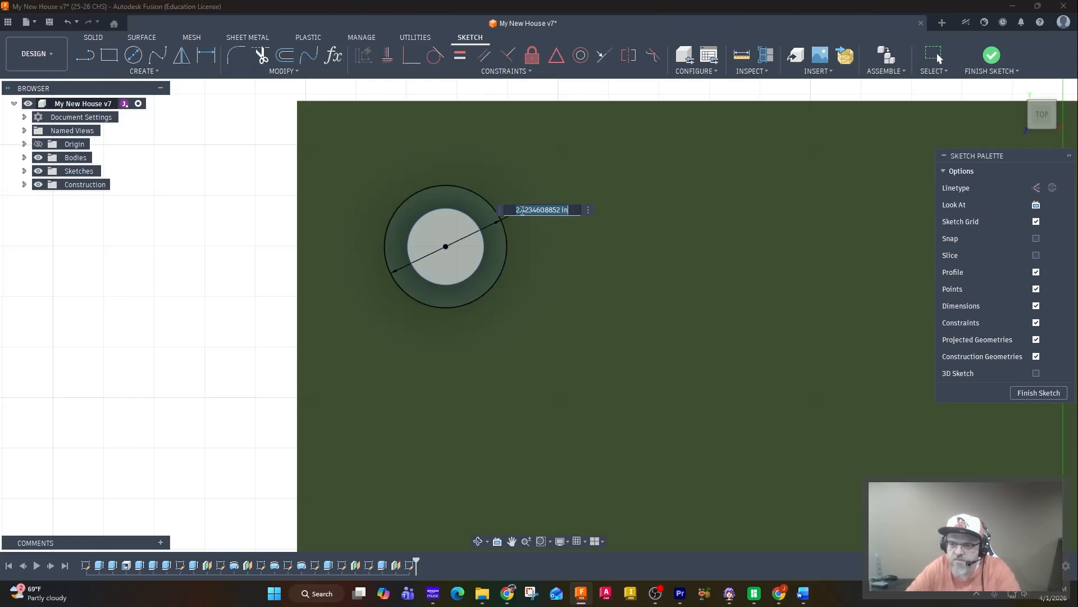
pyautogui.write('2.5')
pyautogui.press('Return')
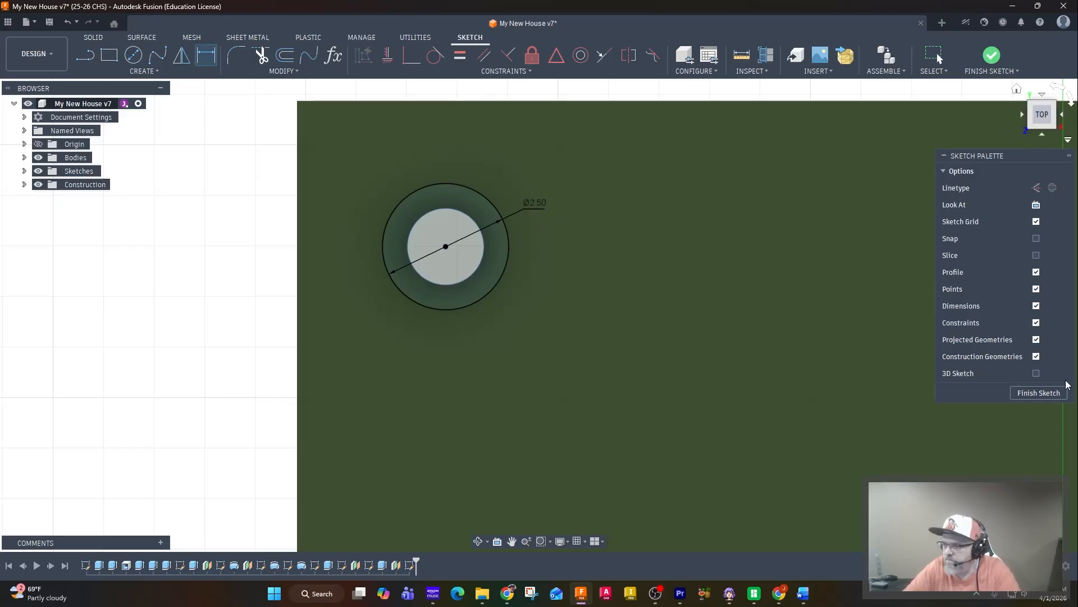
pyautogui.click(1038, 392)
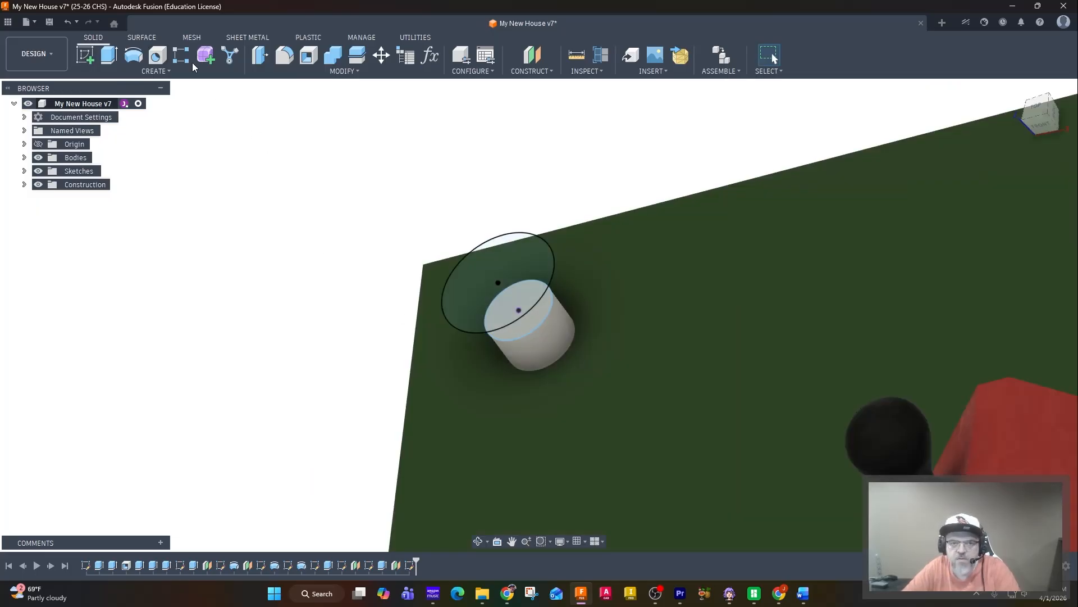
# Create another offset construction plane above the 2.5 in circle.
pyautogui.click(532, 56)
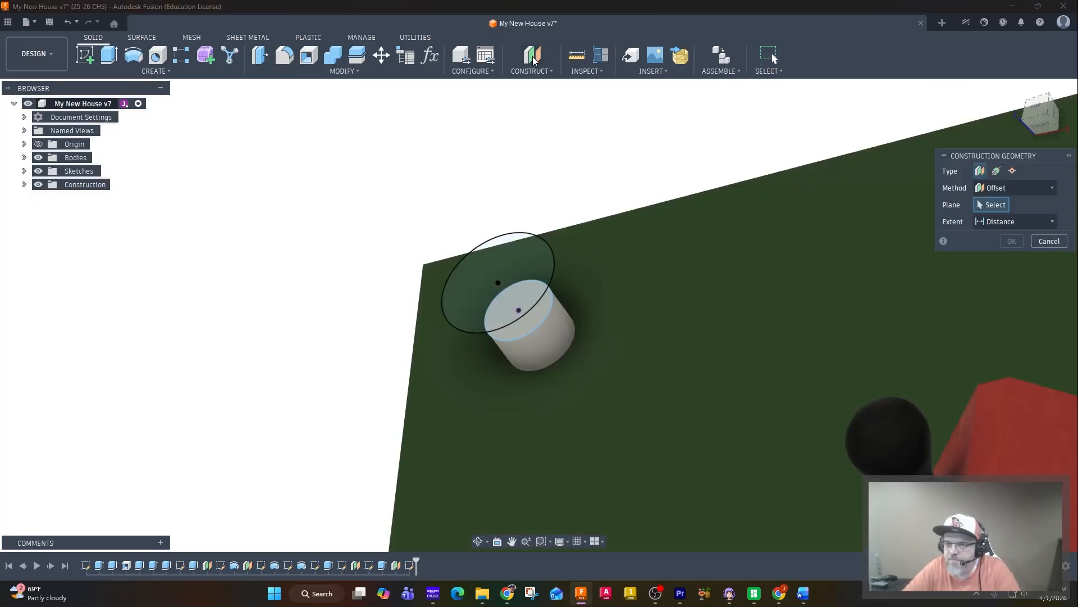
pyautogui.click(522, 262)
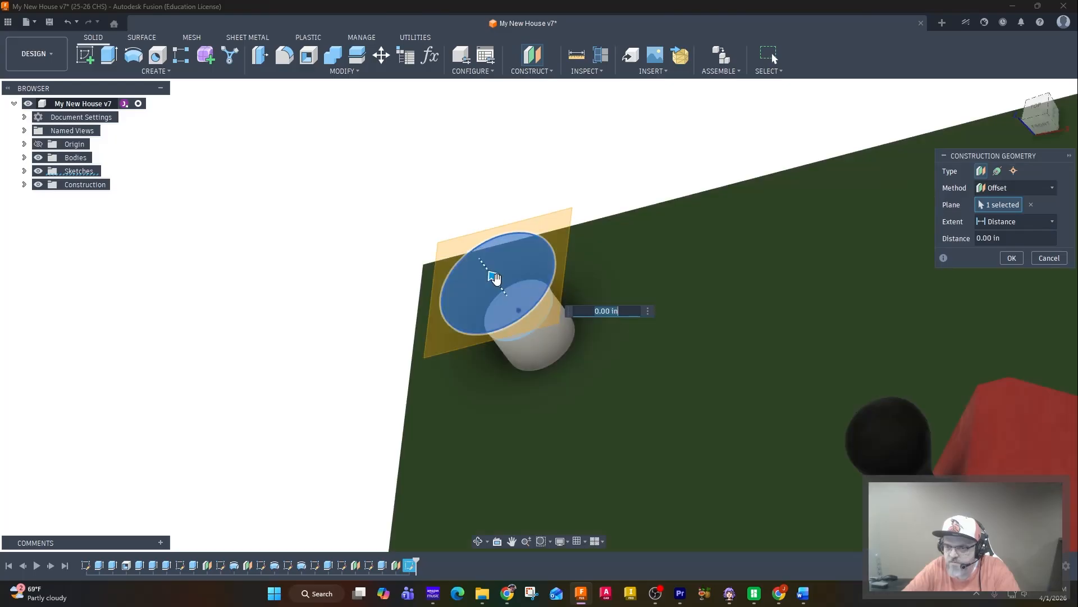
pyautogui.moveTo(485, 265); pyautogui.dragTo(471, 247)
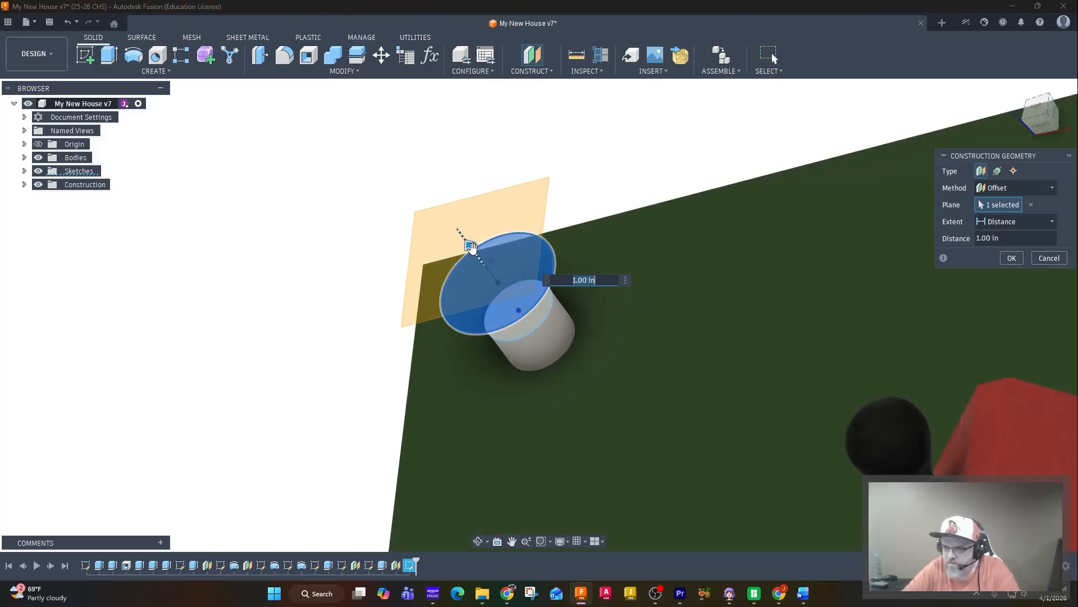
pyautogui.press('Return')
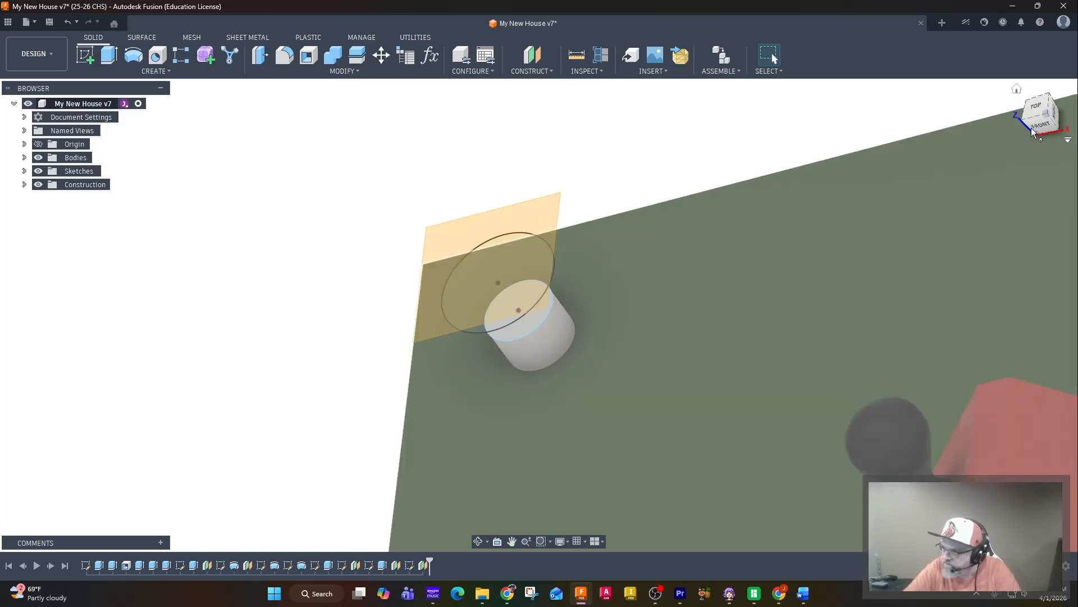
# Start a sketch on the construction plane above the 2.5 in circle.
pyautogui.click(1034, 130)
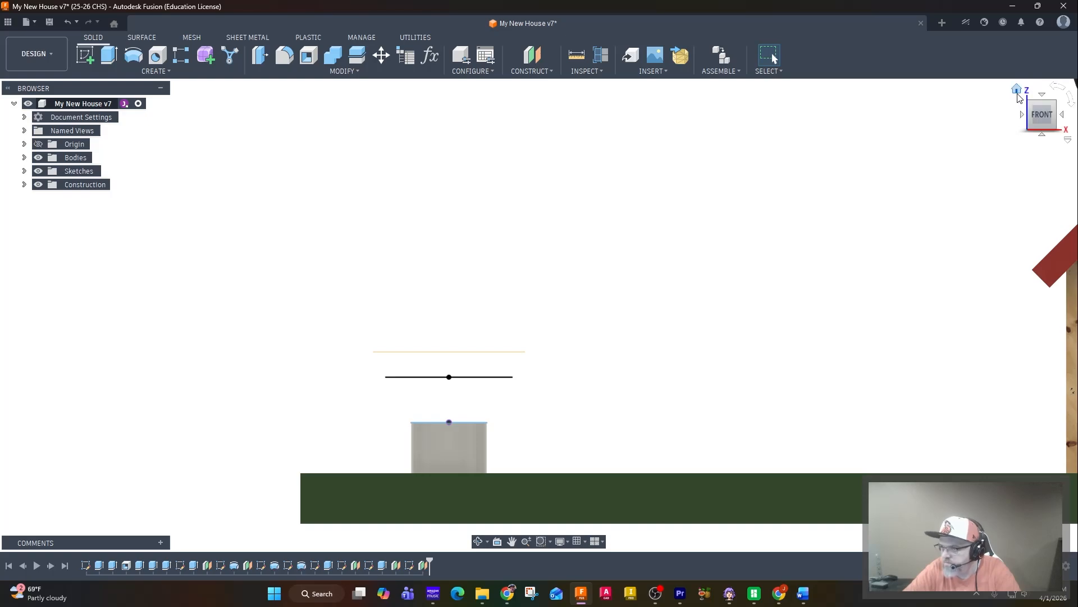
pyautogui.click(1016, 91)
pyautogui.scroll(10, 523, 186)
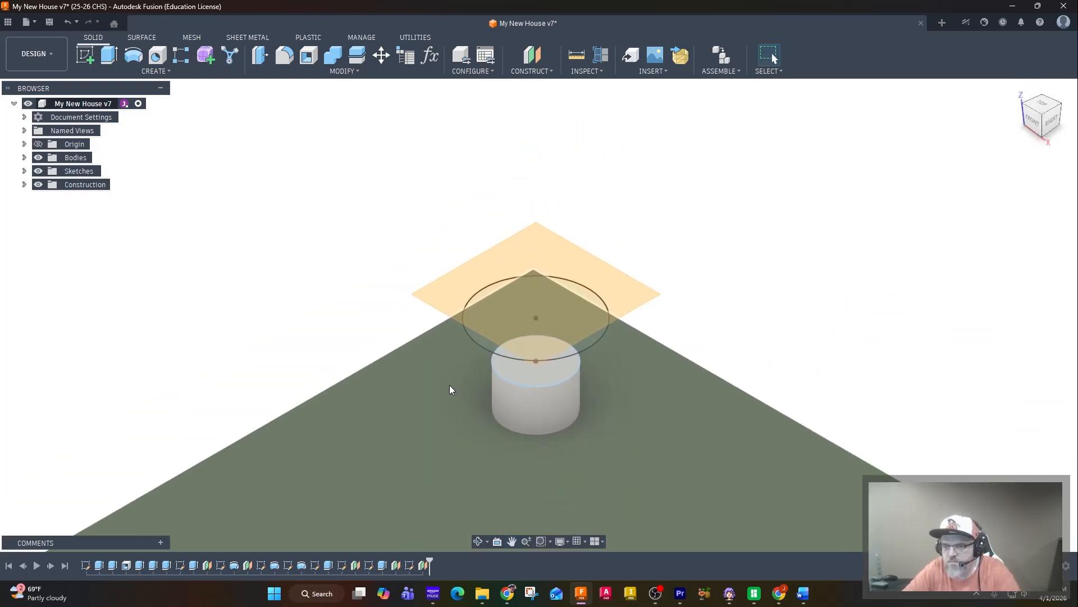
pyautogui.click(85, 55)
pyautogui.click(537, 252)
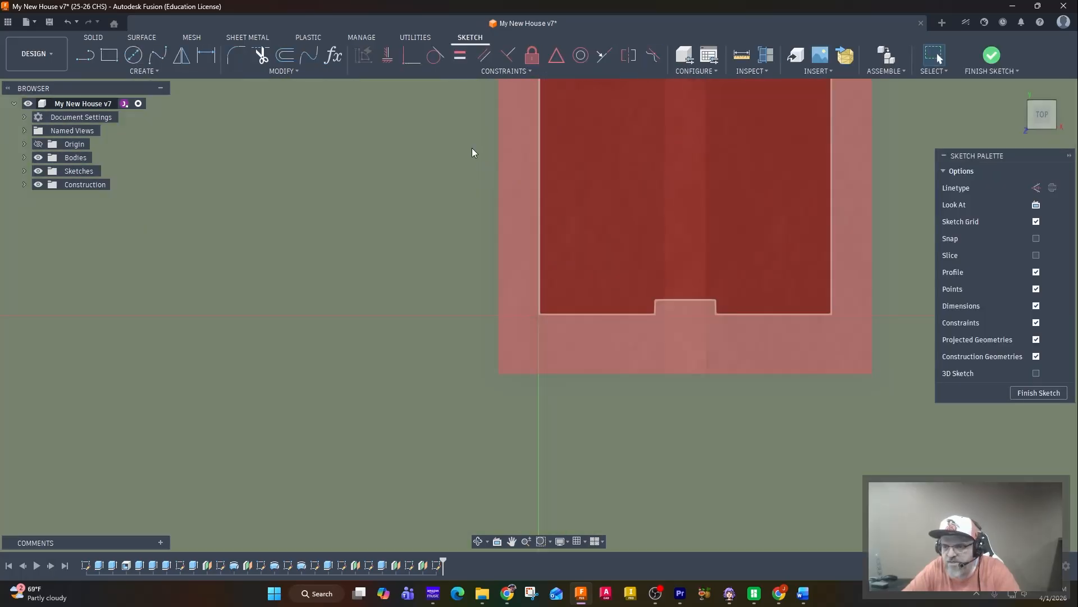
pyautogui.moveTo(471, 147); pyautogui.dragTo(904, 494, button='middle')
pyautogui.moveTo(395, 193)
pyautogui.mouseDown(button='middle')
pyautogui.moveTo(573, 474)
pyautogui.moveTo(685, 562)
pyautogui.mouseUp(button='middle')
pyautogui.moveTo(615, 298); pyautogui.dragTo(549, 464, button='middle')
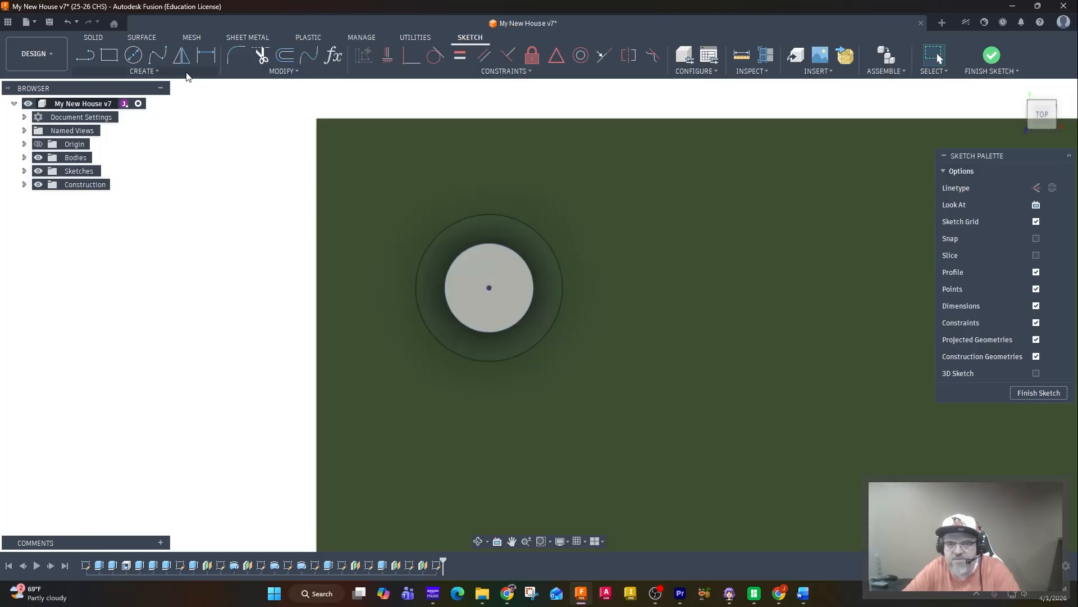
# Project the center point of the circles below into the active sketch with the projection link on.
pyautogui.click(141, 71)
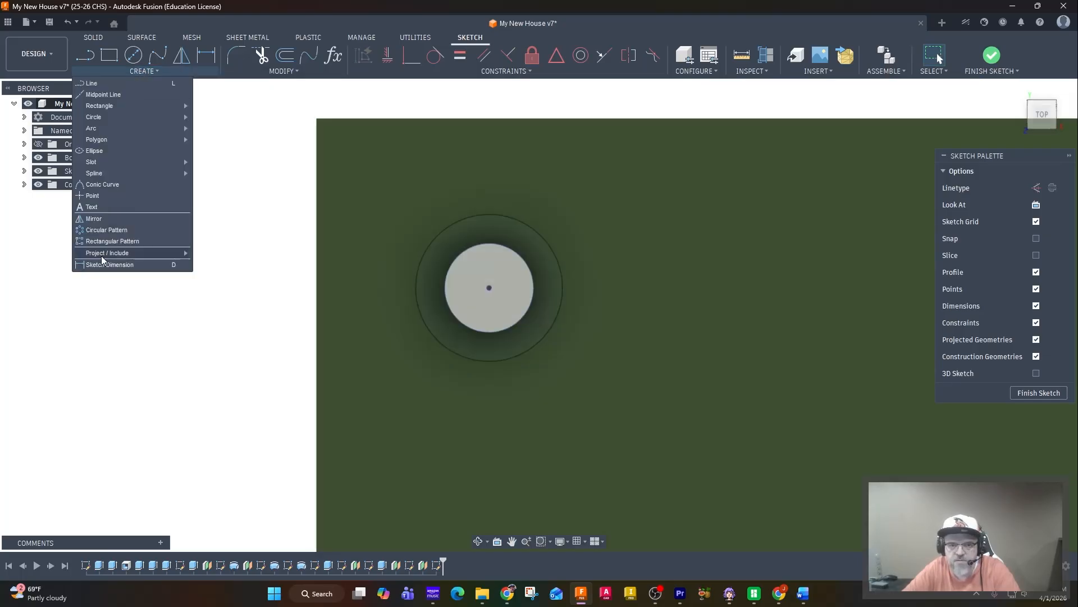
pyautogui.moveTo(106, 251)
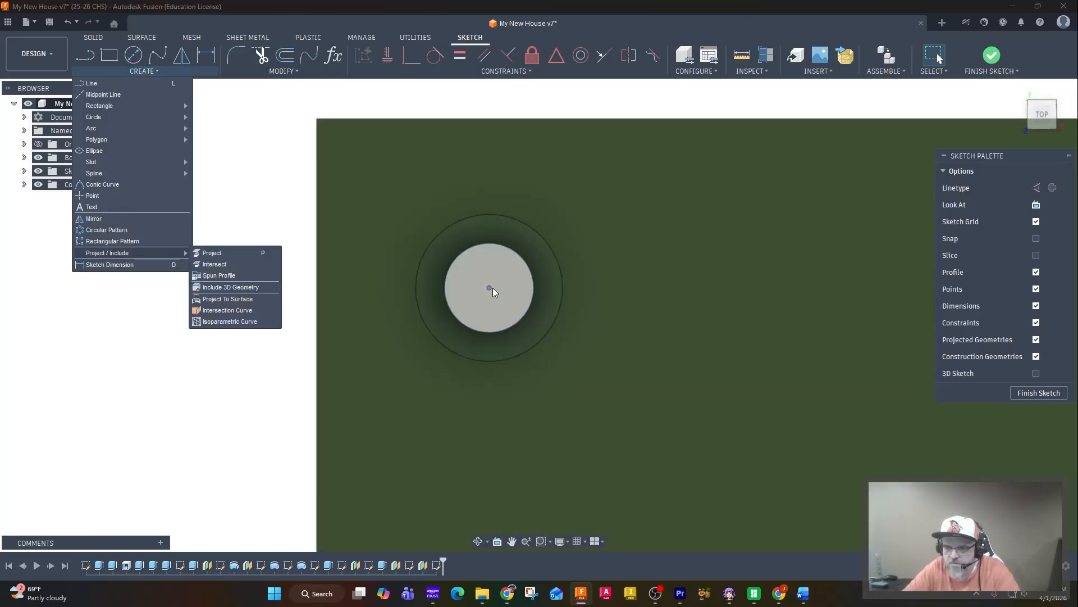
pyautogui.click(489, 287)
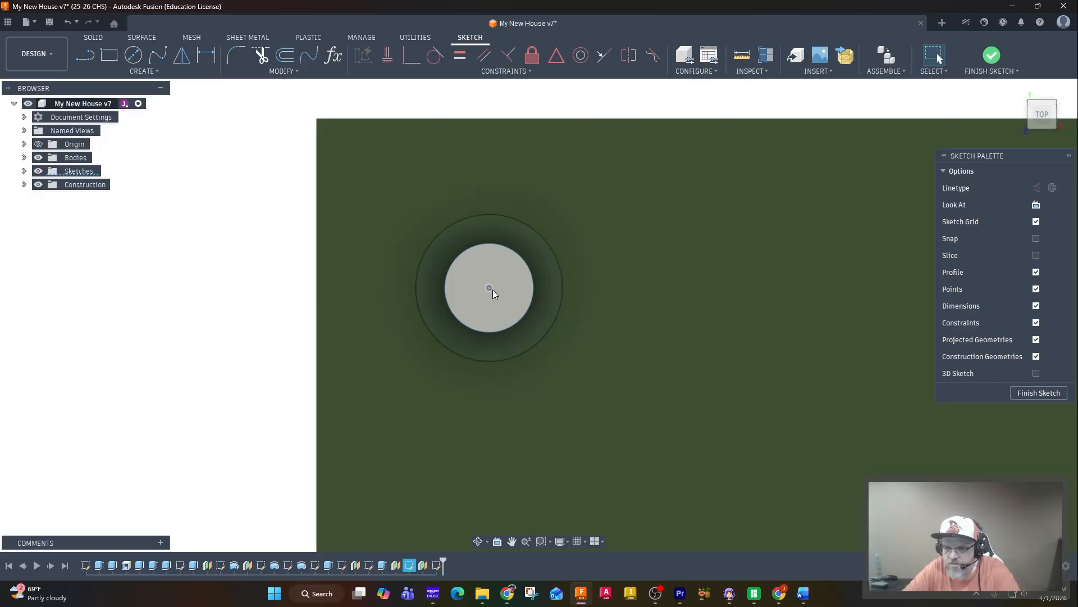
pyautogui.click(141, 71)
pyautogui.moveTo(150, 257)
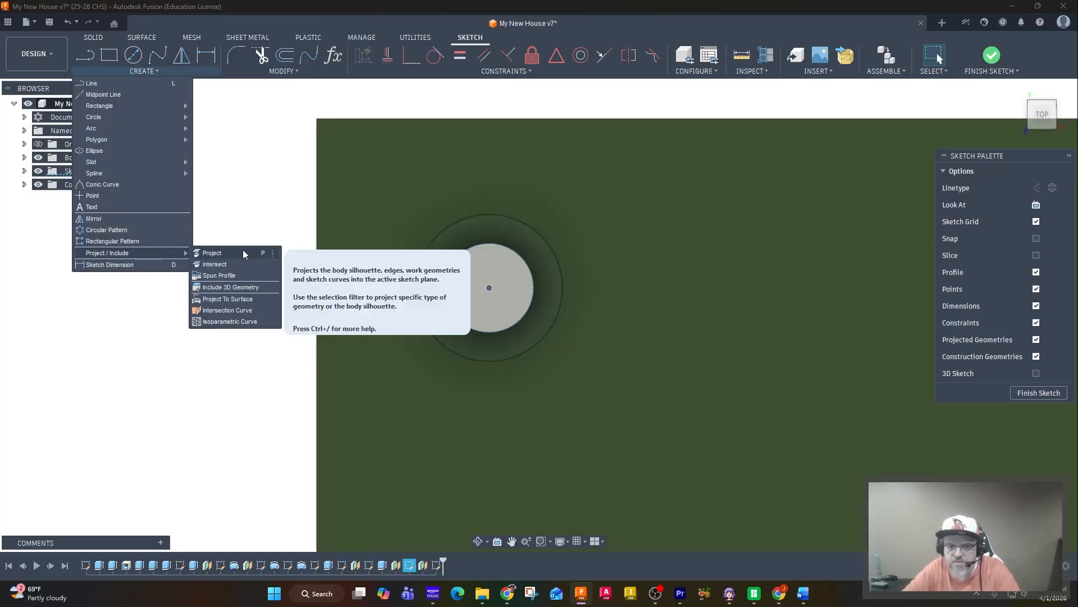
pyautogui.click(243, 249)
pyautogui.click(488, 288)
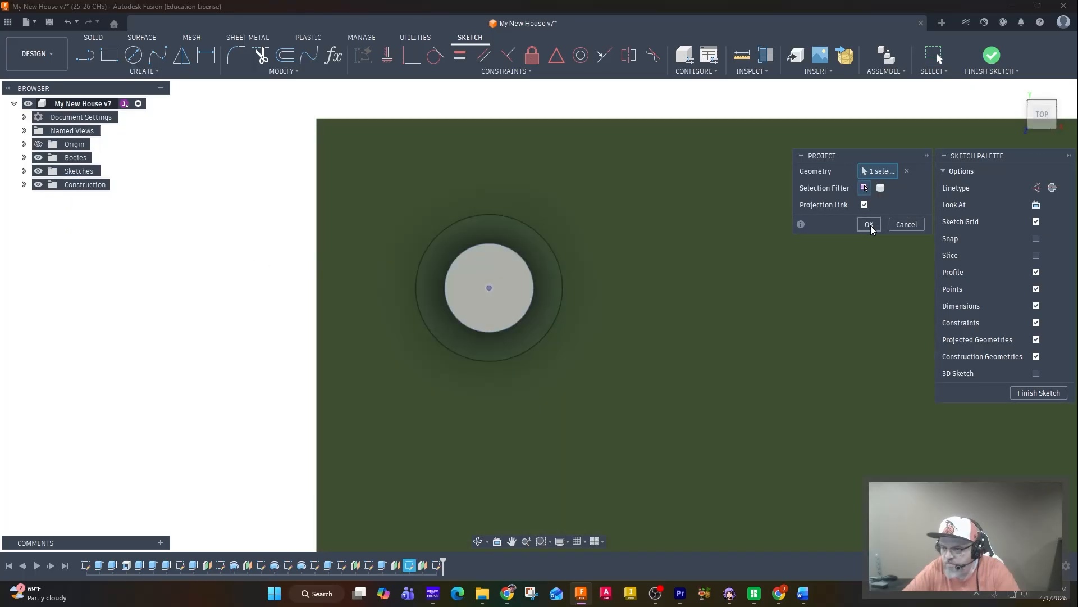
pyautogui.click(869, 224)
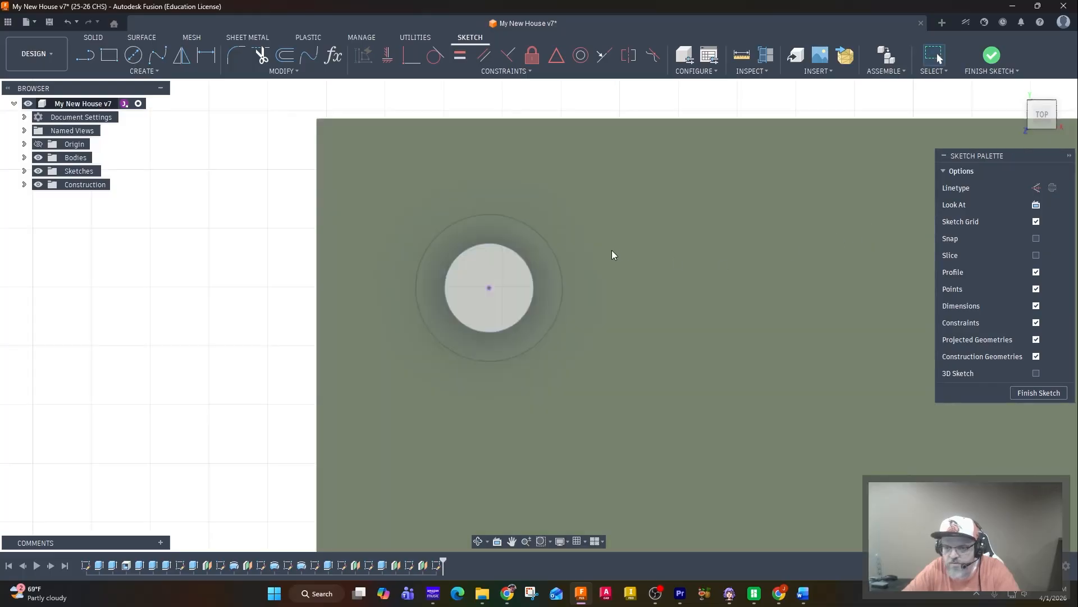
# Draw a 1.5 in diameter circle centered on the projected point and finish the sketch.
pyautogui.click(133, 54)
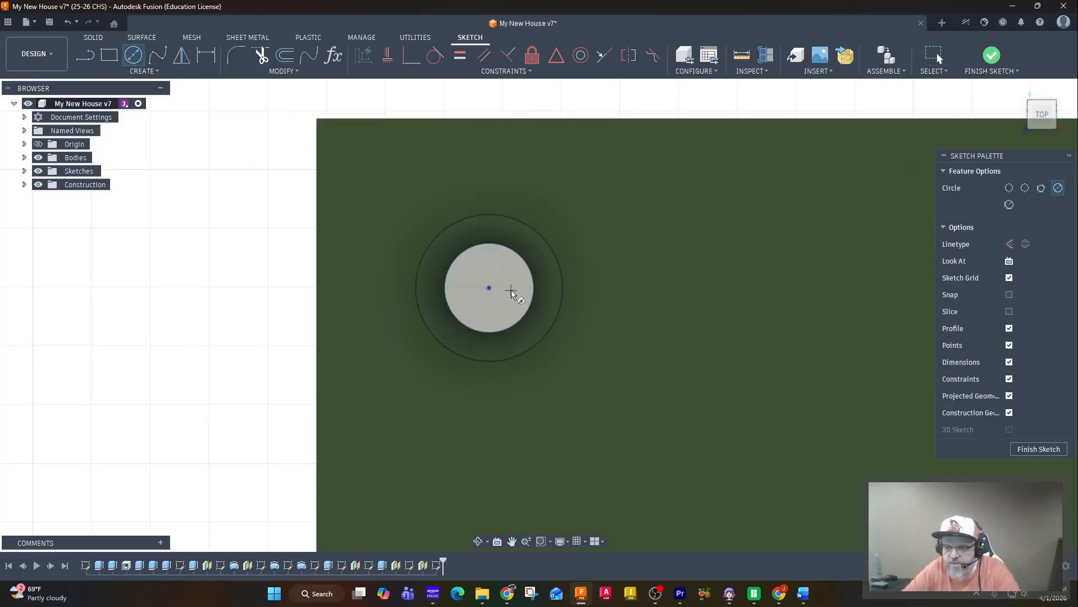
pyautogui.click(491, 288)
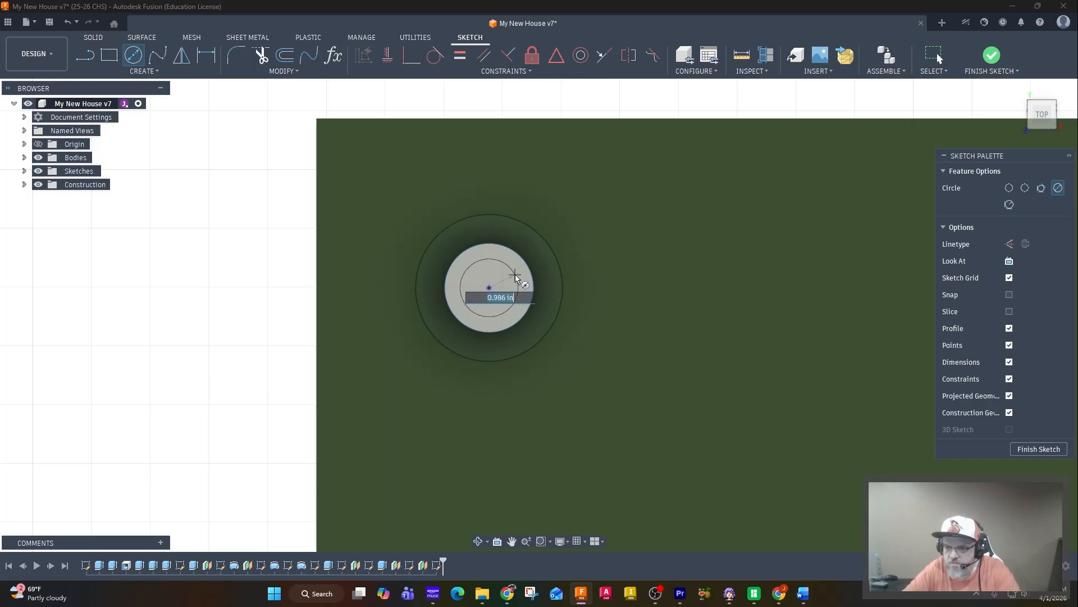
pyautogui.write('1 in')
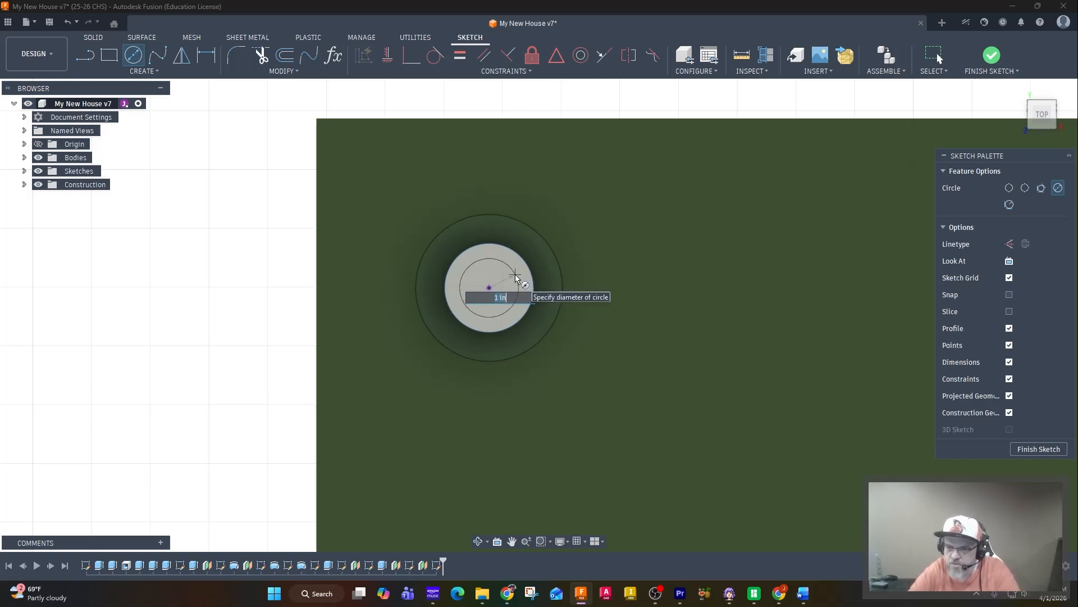
pyautogui.write('5 in')
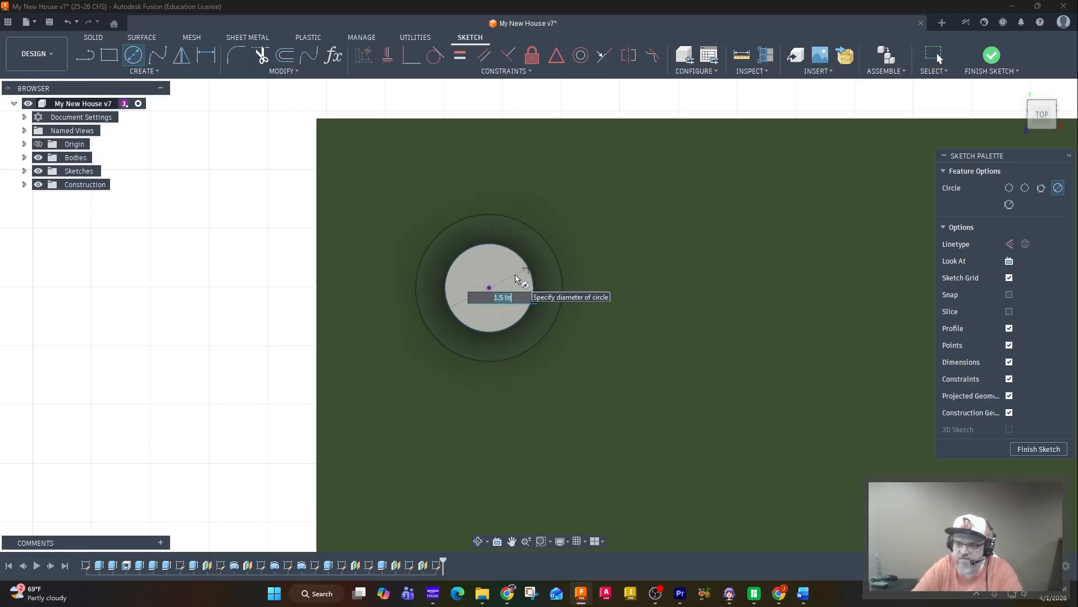
pyautogui.press('Return')
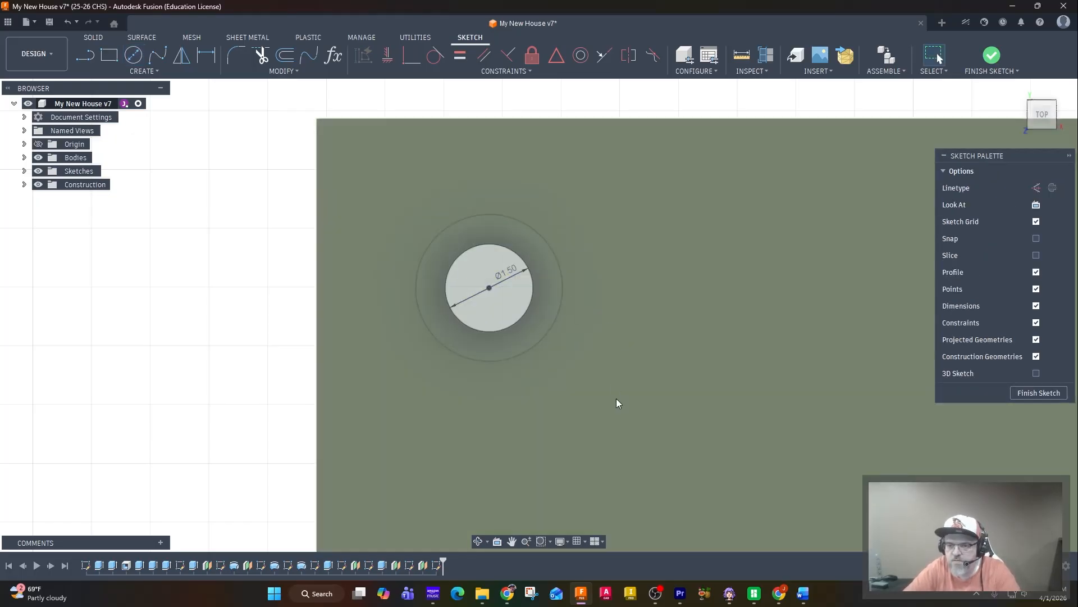
pyautogui.keyDown('shift'); pyautogui.moveTo(616, 399); pyautogui.dragTo(582, 358, button='middle'); pyautogui.keyUp('shift')
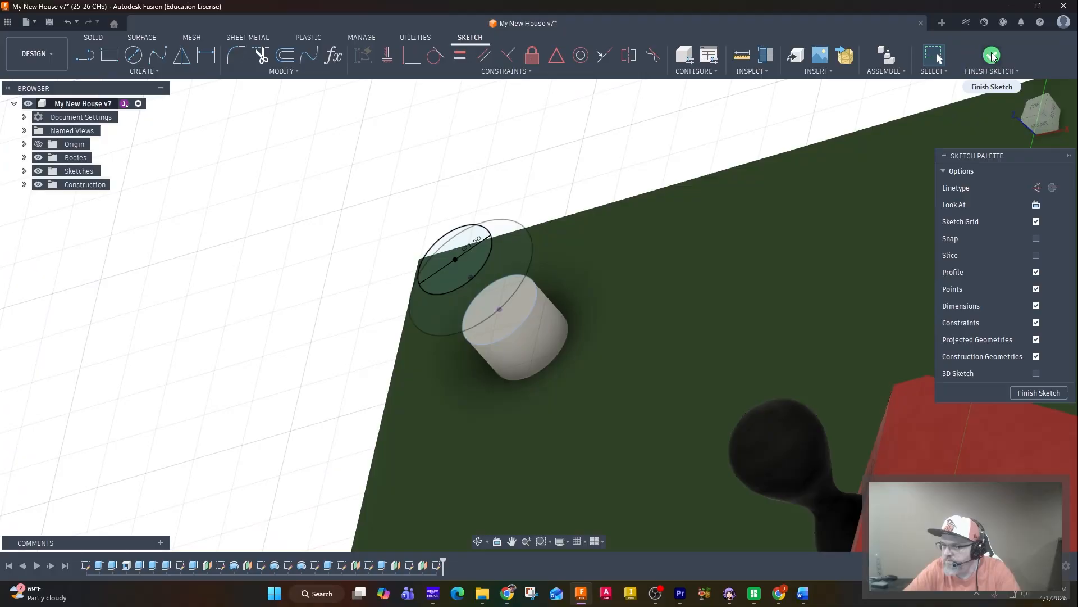
pyautogui.click(990, 55)
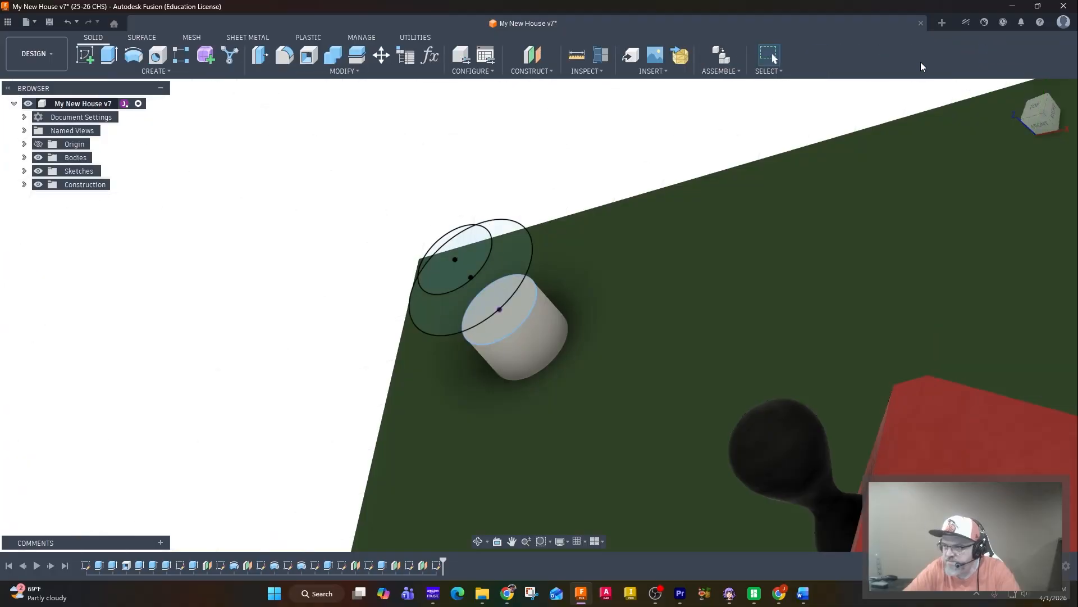
# Create an offset construction plane above the 1.5 in circle.
pyautogui.click(531, 55)
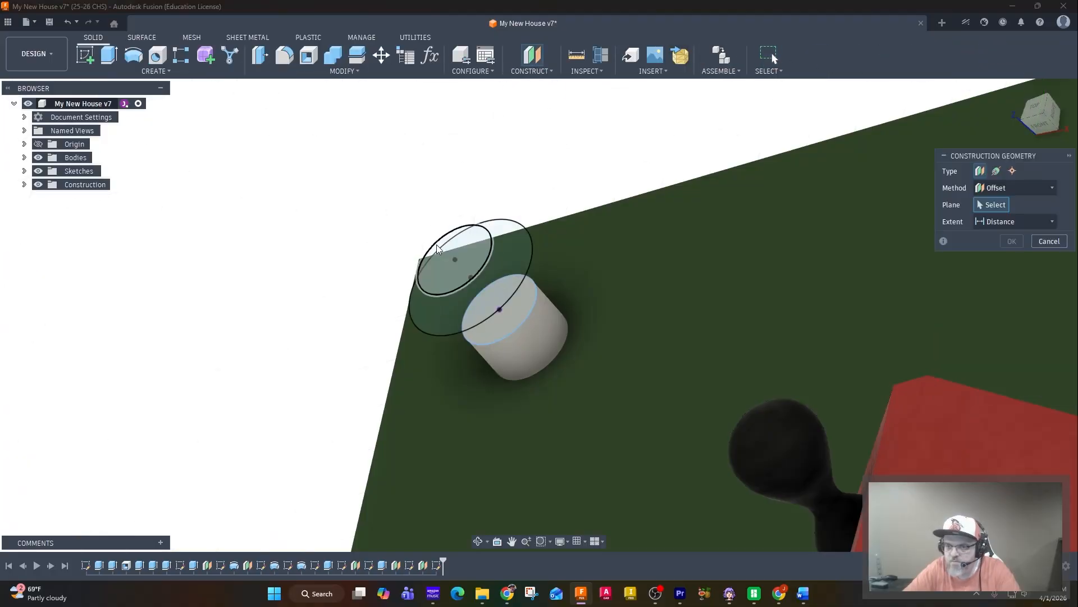
pyautogui.click(474, 266)
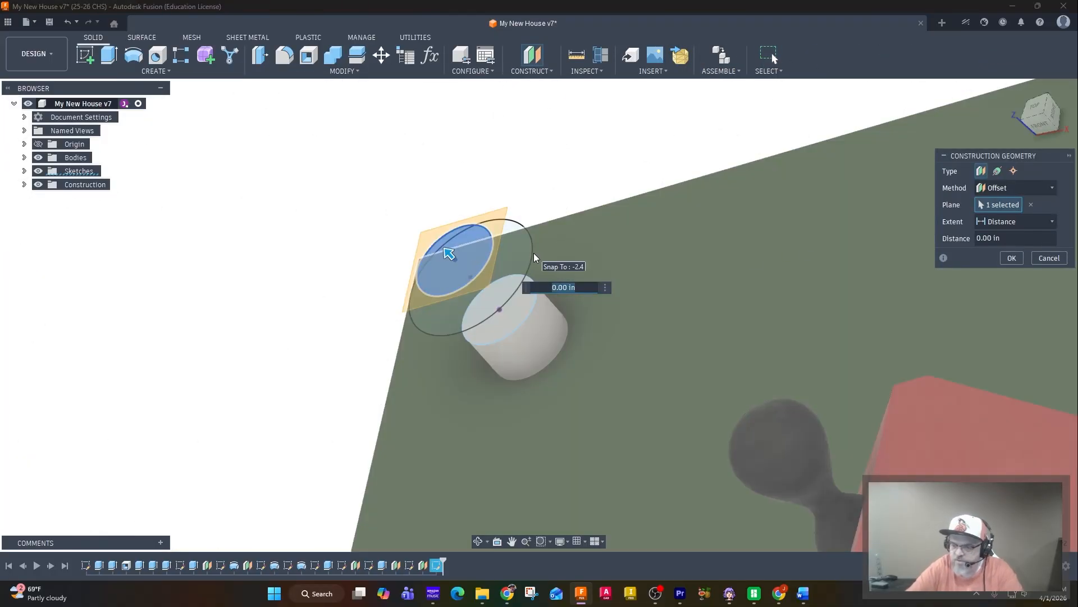
pyautogui.press('Return')
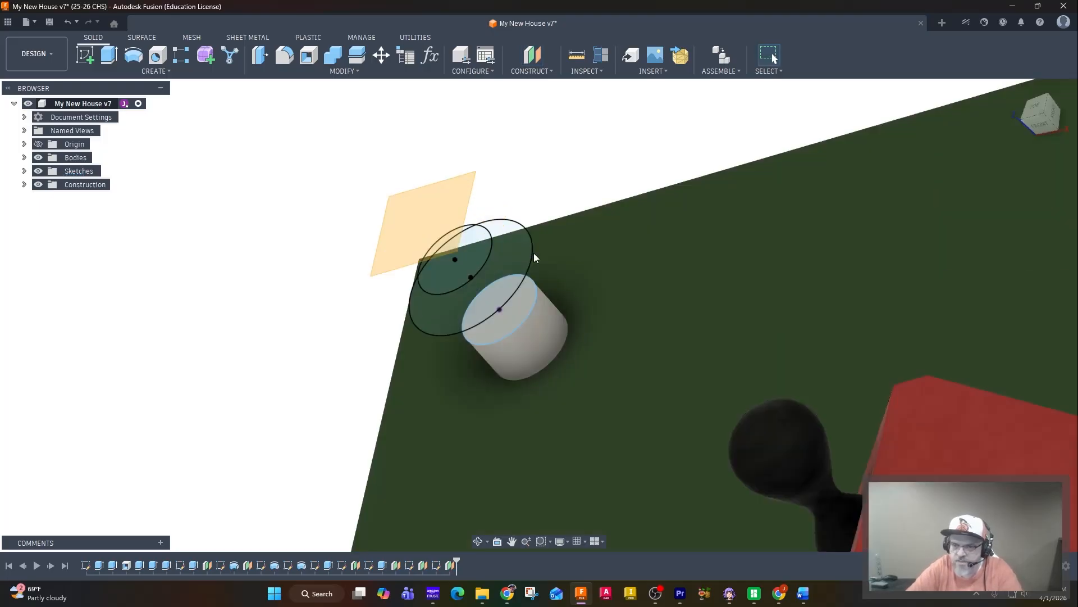
# Start a sketch on the plane above the 1.5 in circle and project the shared center point into it.
pyautogui.click(85, 54)
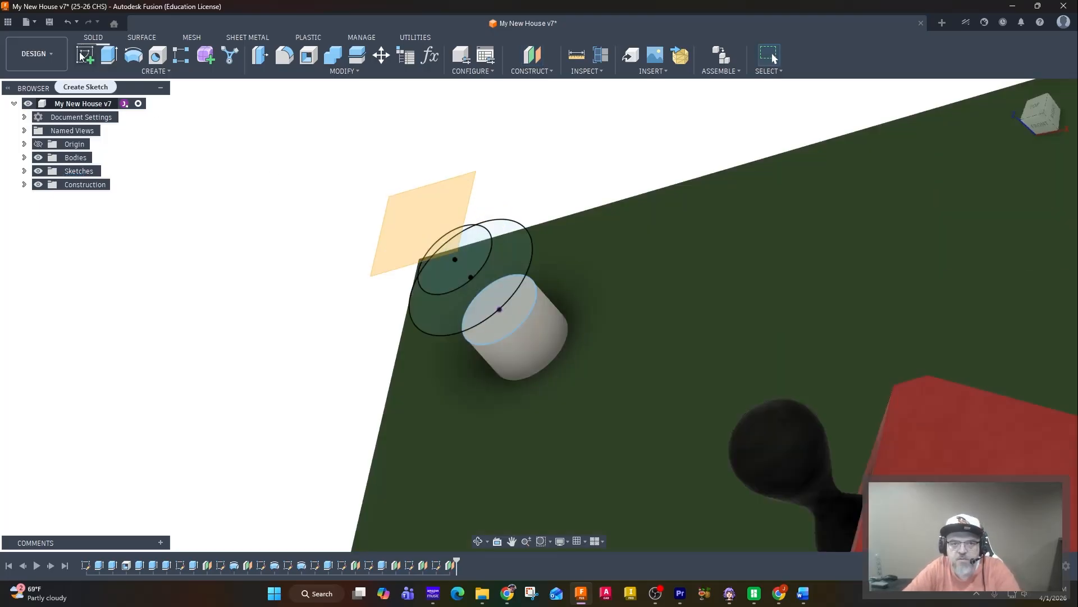
pyautogui.click(398, 219)
pyautogui.moveTo(327, 196); pyautogui.dragTo(629, 511, button='middle')
pyautogui.moveTo(454, 203); pyautogui.dragTo(702, 427, button='middle')
pyautogui.moveTo(561, 345); pyautogui.dragTo(604, 504, button='middle')
pyautogui.click(144, 71)
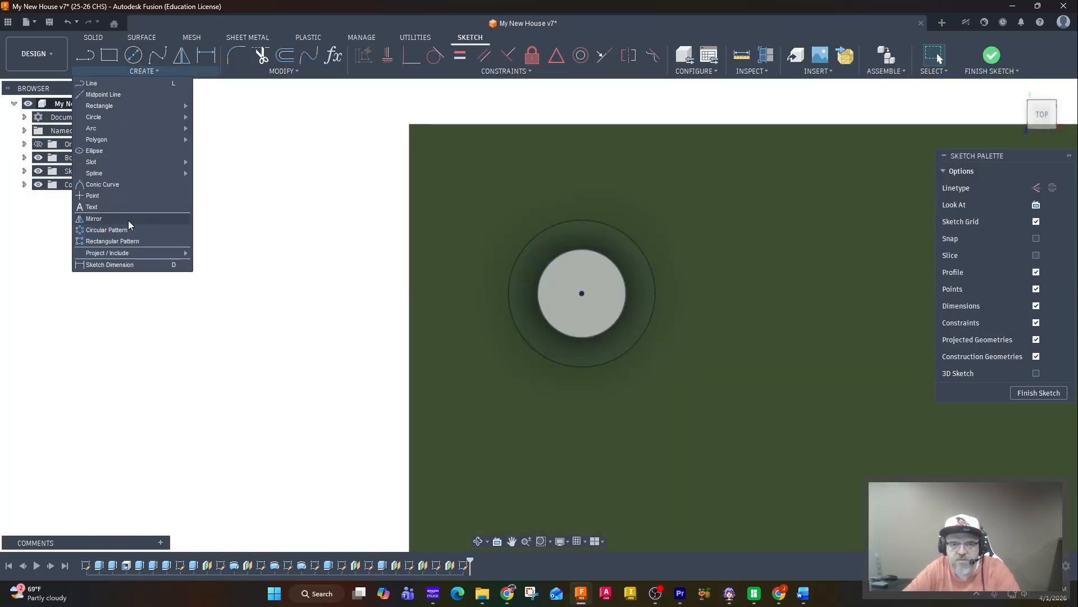
pyautogui.moveTo(118, 259)
pyautogui.click(223, 255)
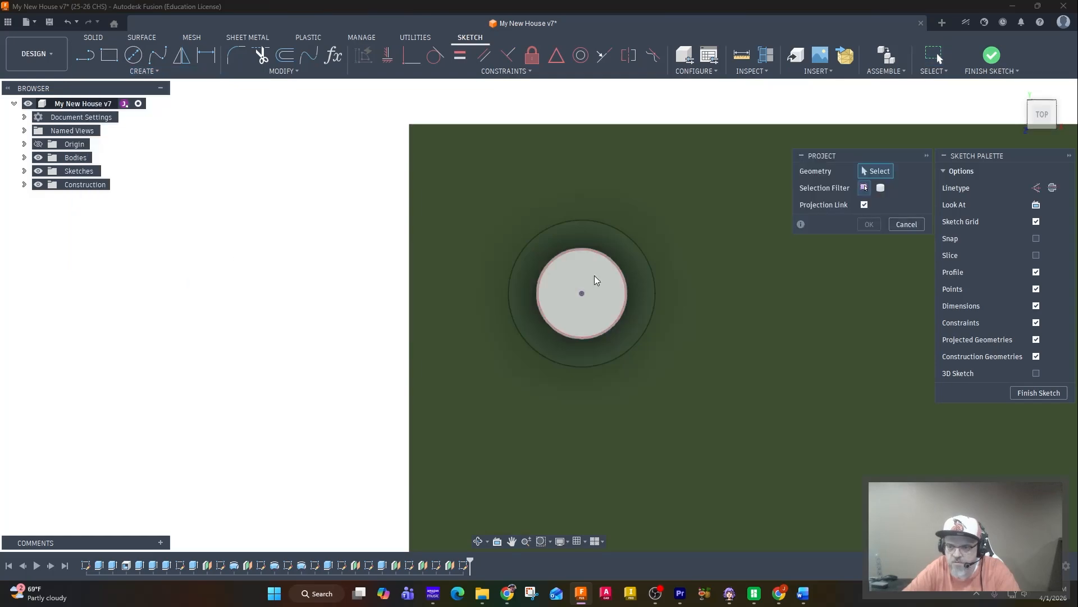
pyautogui.click(604, 295)
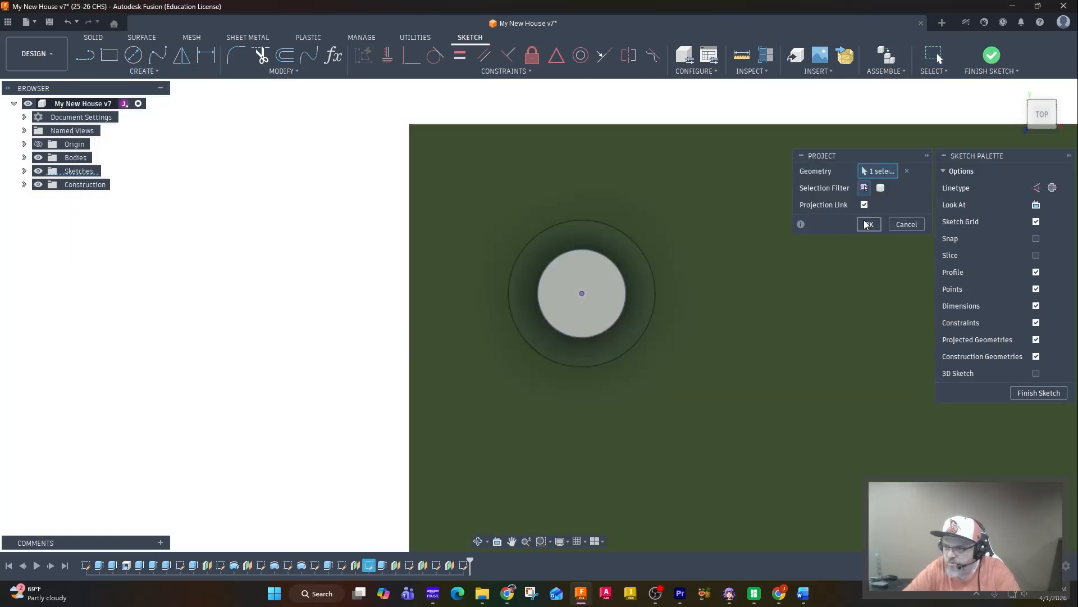
pyautogui.click(868, 224)
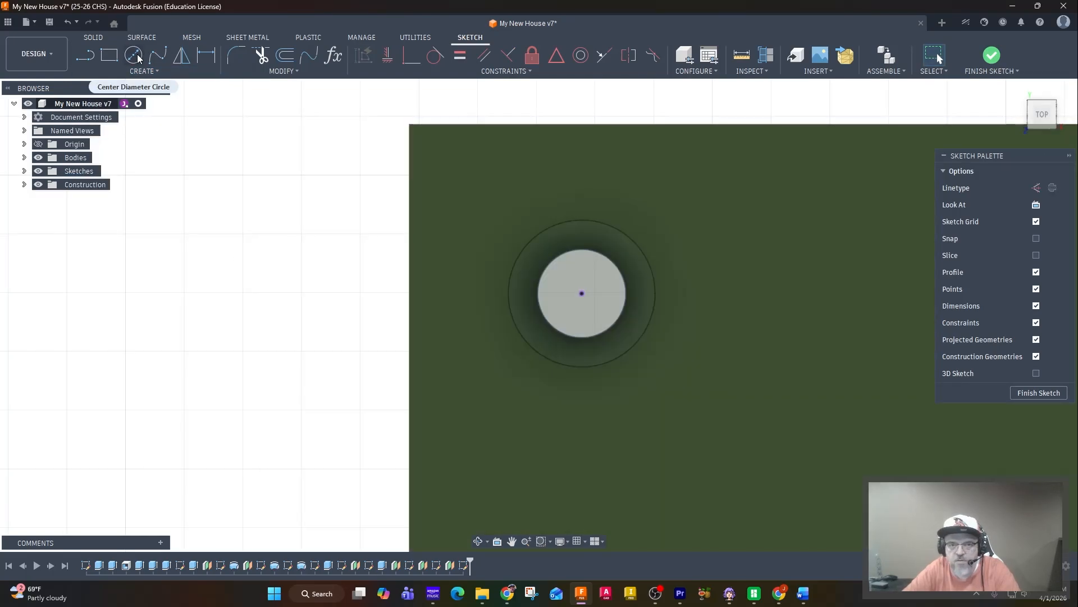
# Draw a 2 in diameter circle centered on the projected point and finish the sketch.
pyautogui.click(138, 57)
pyautogui.click(581, 294)
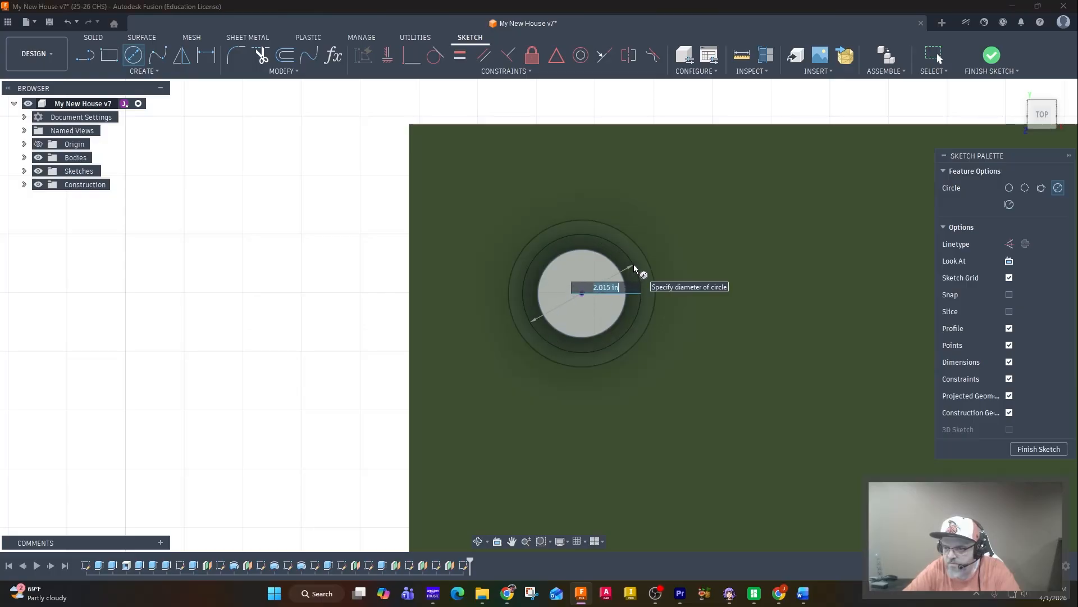
pyautogui.write('2')
pyautogui.press('Return')
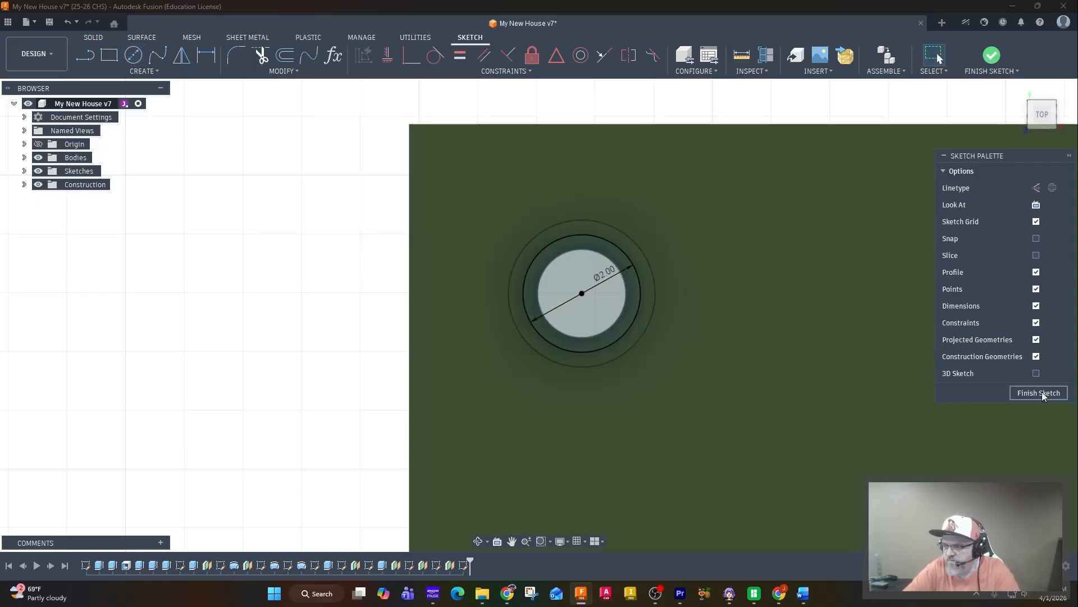
pyautogui.click(1039, 392)
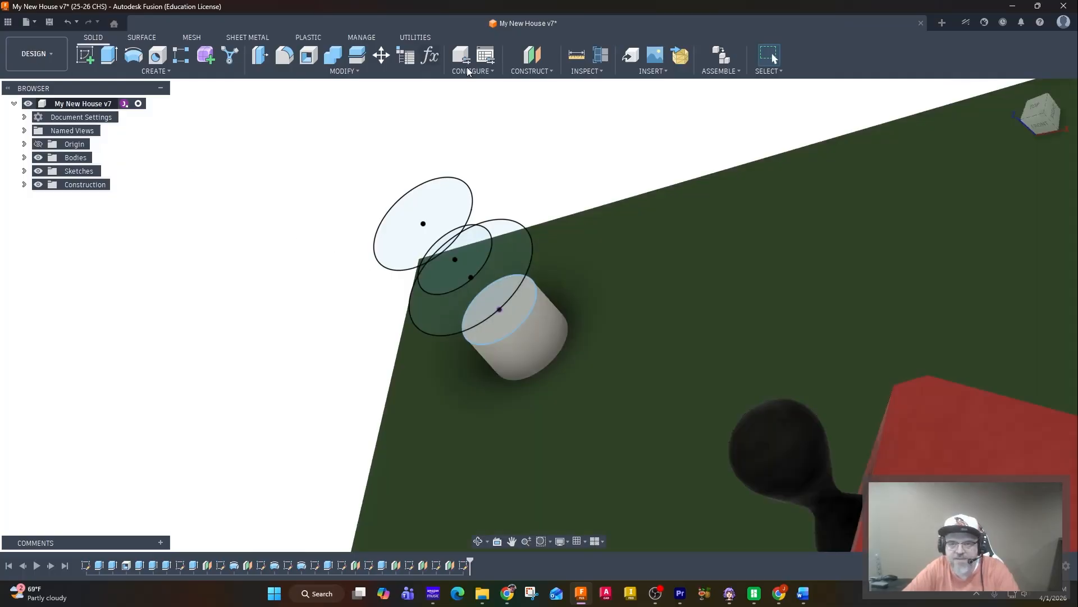
# Create an offset construction plane above the 2 in circle.
pyautogui.click(531, 54)
pyautogui.click(450, 218)
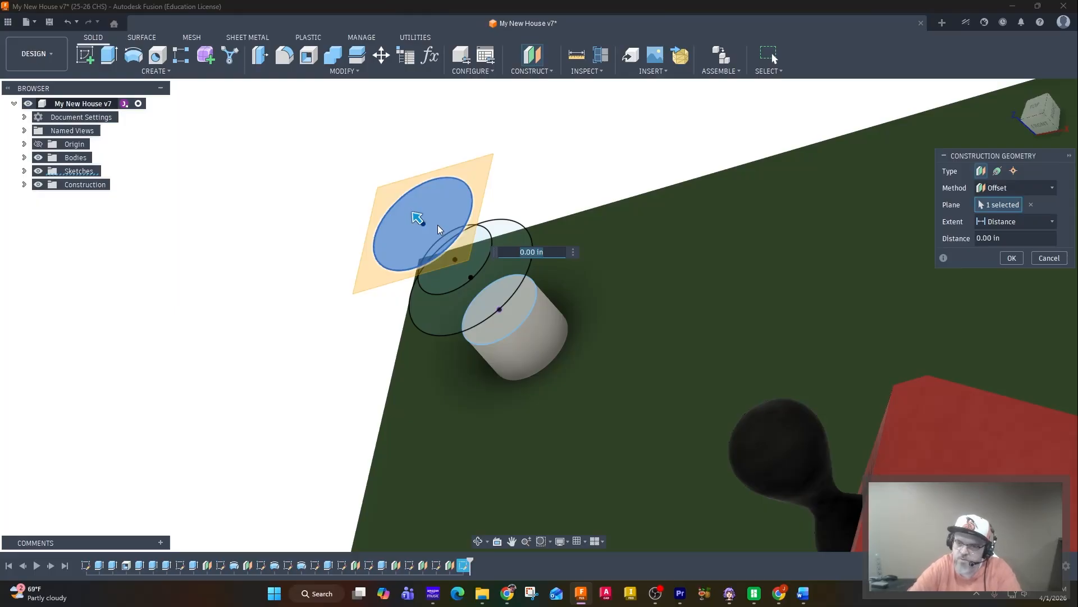
pyautogui.press('Return')
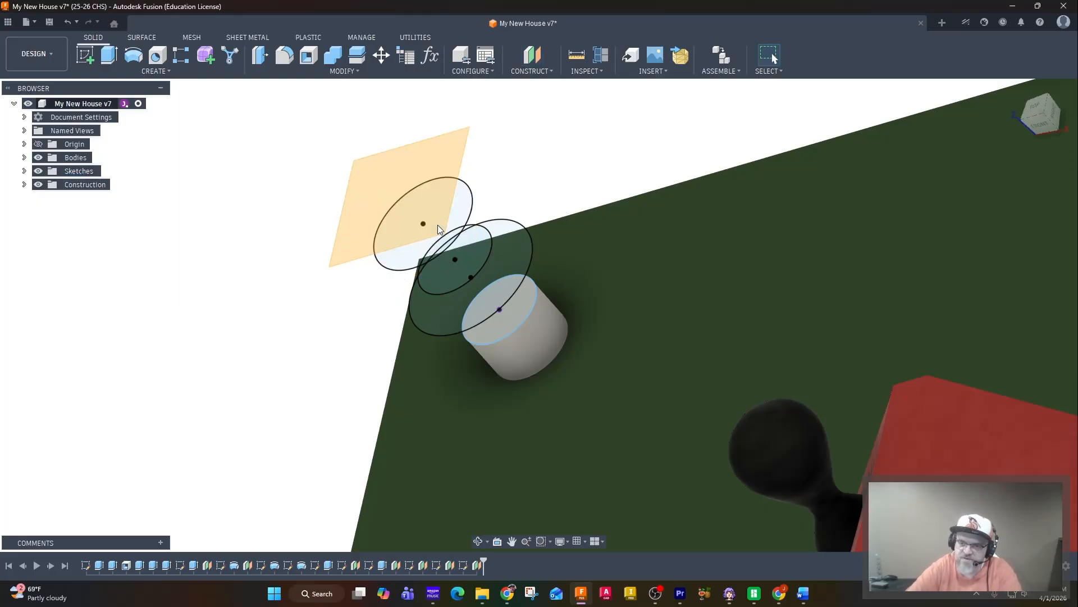
# Create a sketch on the plane above the 2 in circle, project the shared center point into it and finish the sketch.
pyautogui.click(85, 55)
pyautogui.click(396, 182)
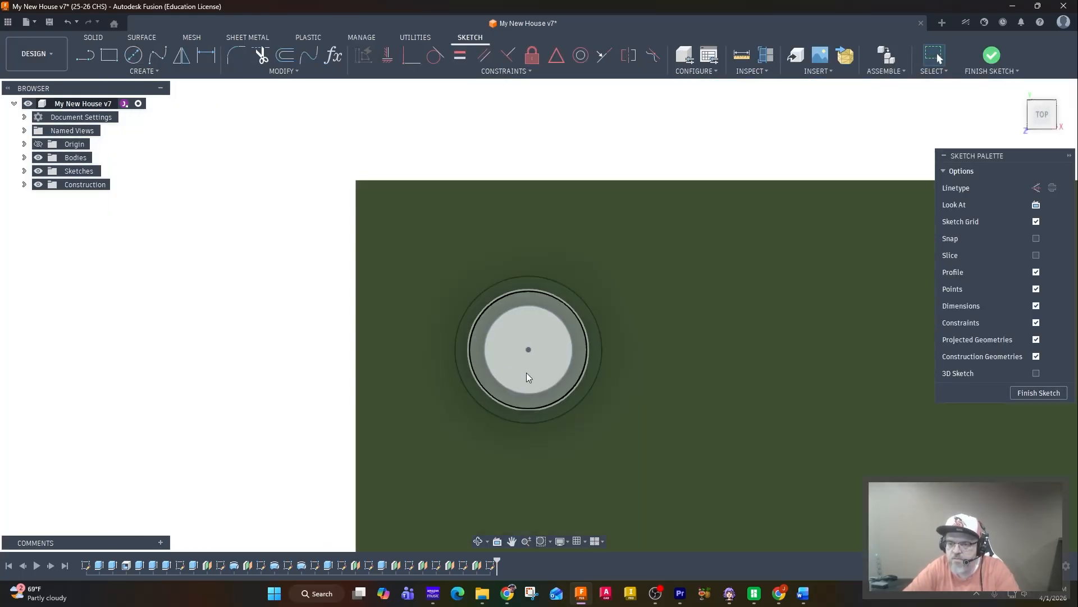
pyautogui.click(141, 70)
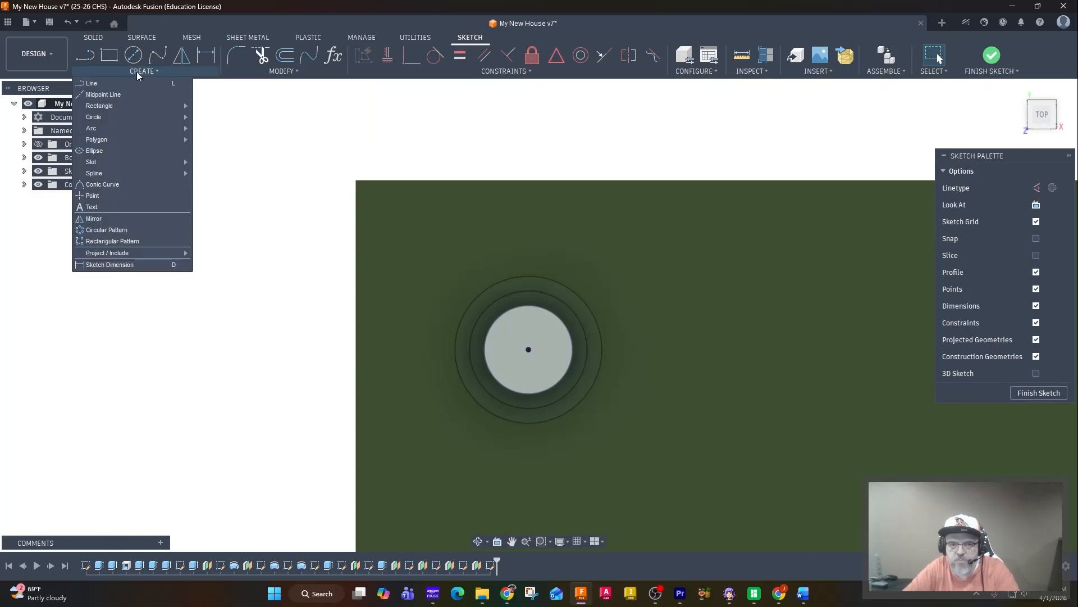
pyautogui.moveTo(166, 253)
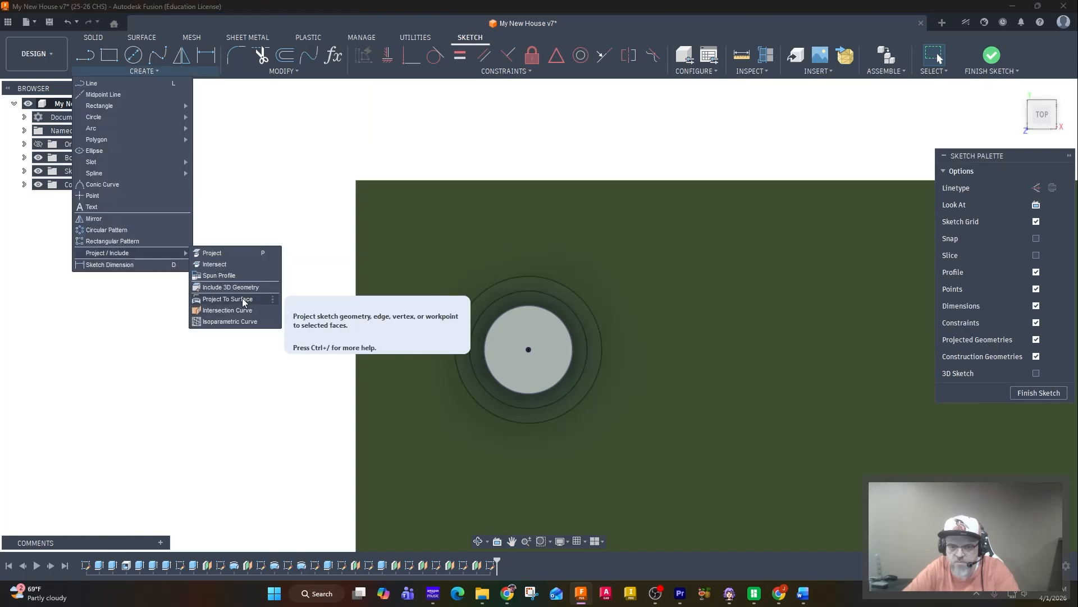
pyautogui.click(240, 253)
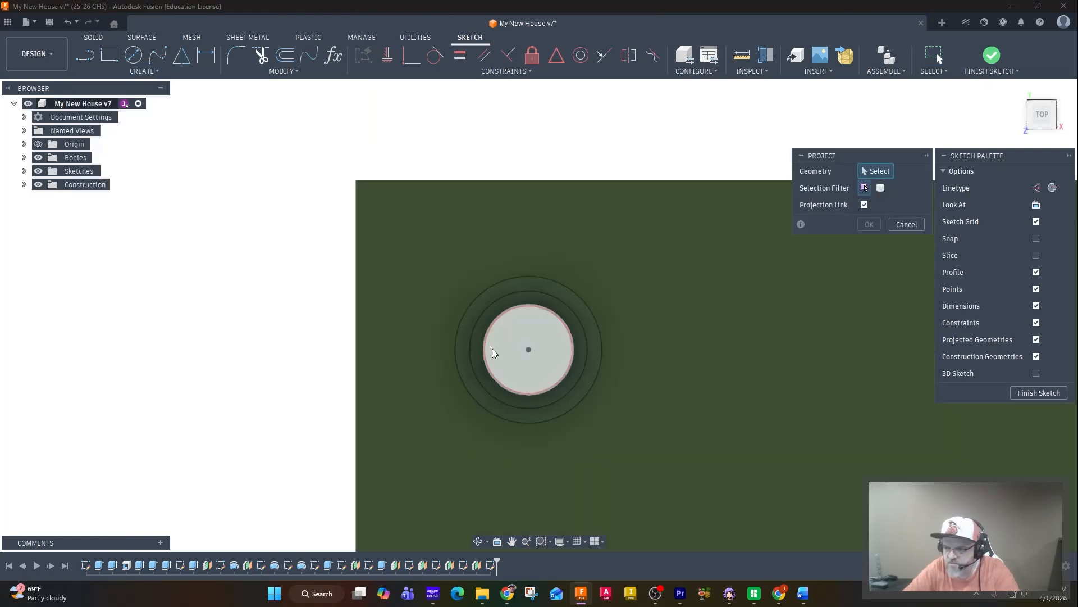
pyautogui.click(529, 349)
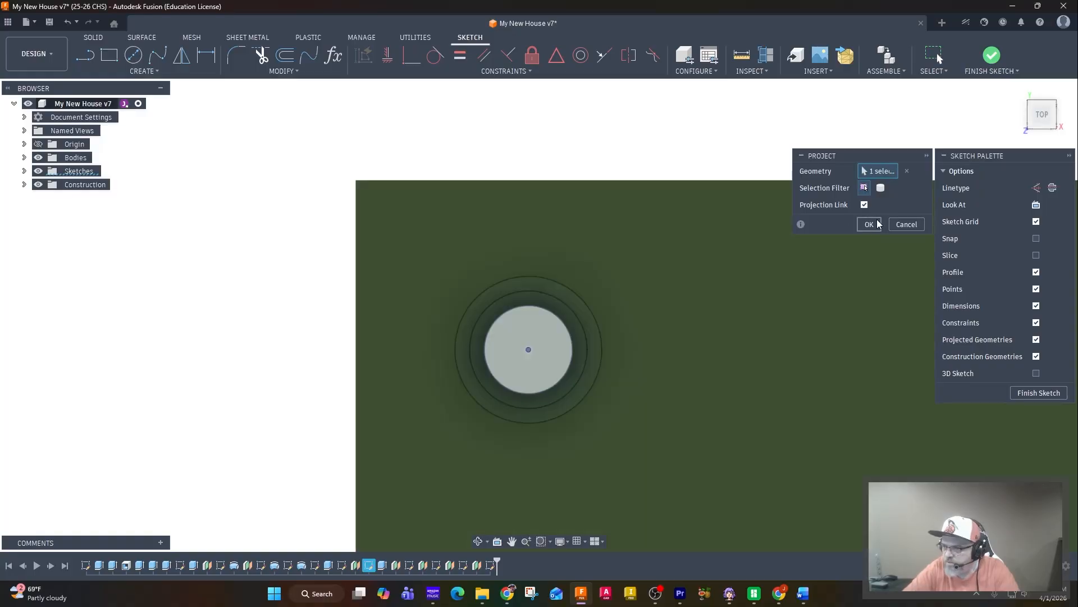
pyautogui.click(873, 225)
pyautogui.click(1034, 392)
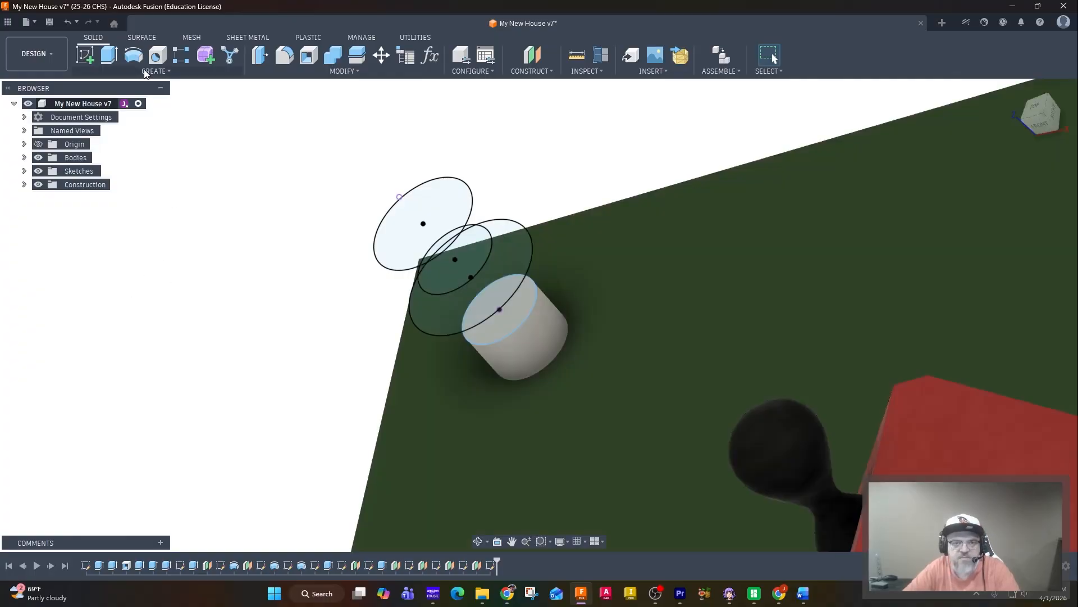
# Loft a new body from the cylinder's top face through the three circles in order up to the topmost projected point.
pyautogui.click(146, 71)
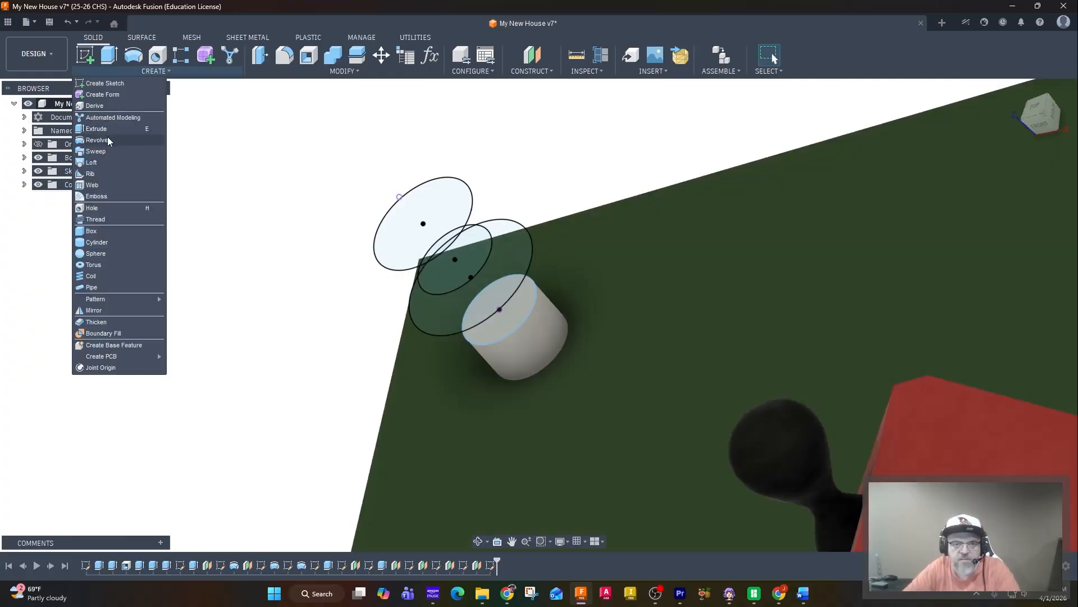
pyautogui.click(103, 162)
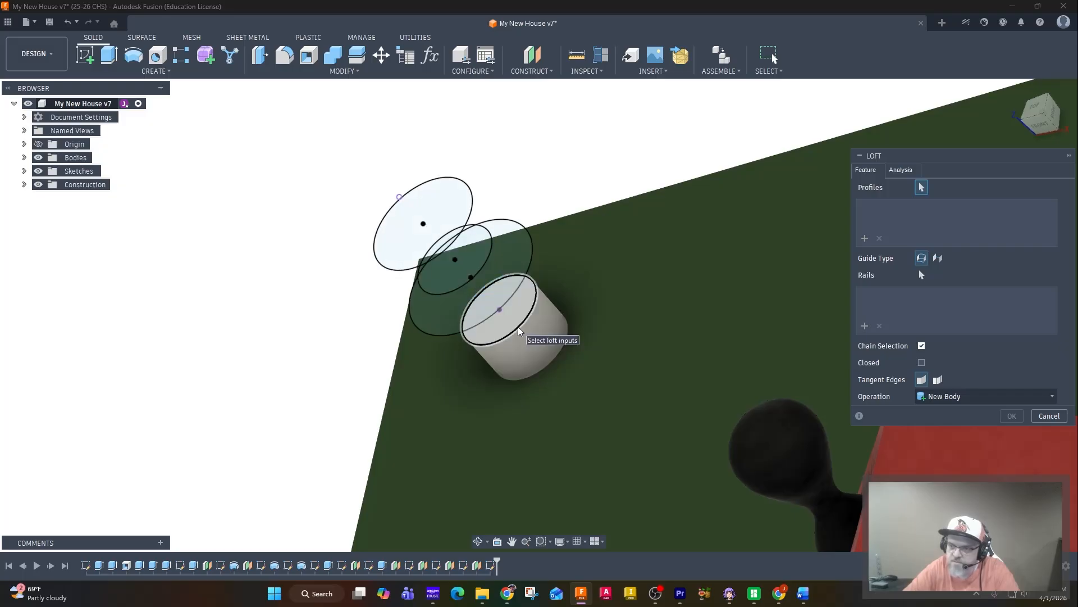
pyautogui.click(510, 286)
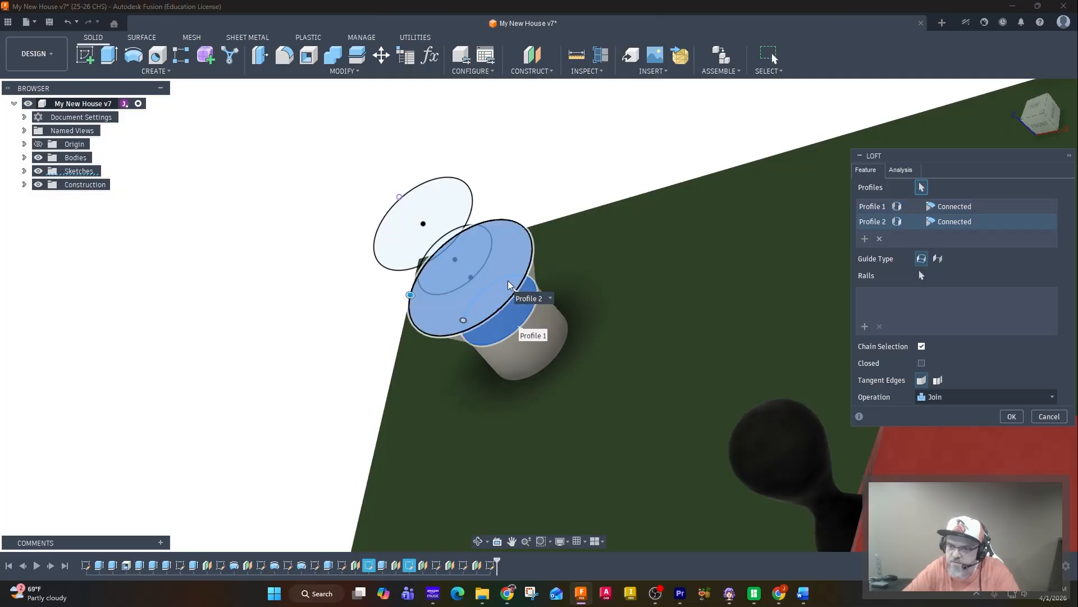
pyautogui.click(476, 264)
pyautogui.click(454, 245)
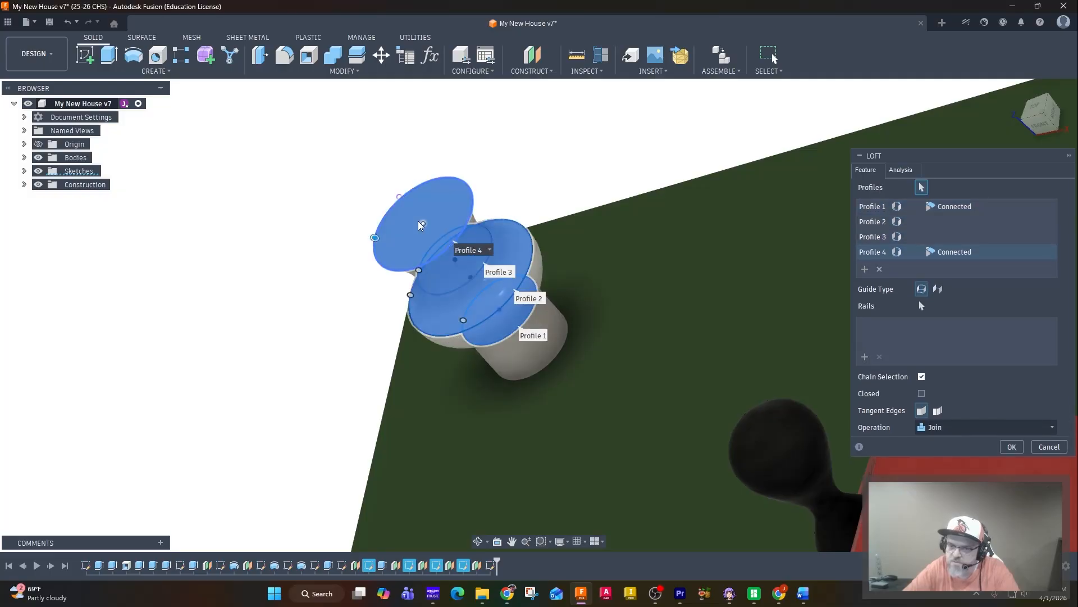
pyautogui.click(401, 201)
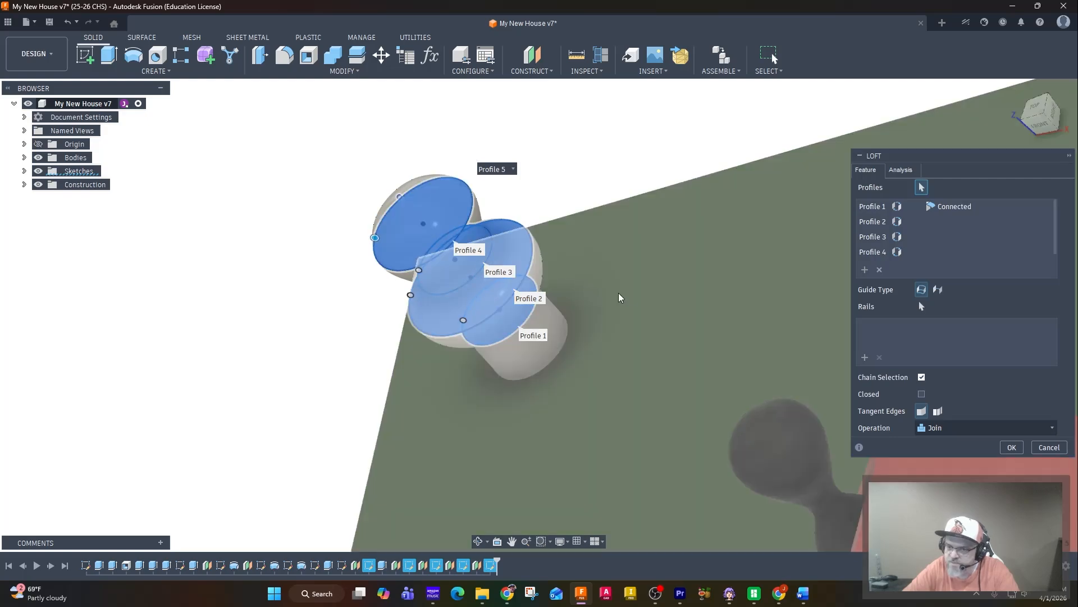
pyautogui.click(977, 428)
pyautogui.click(943, 486)
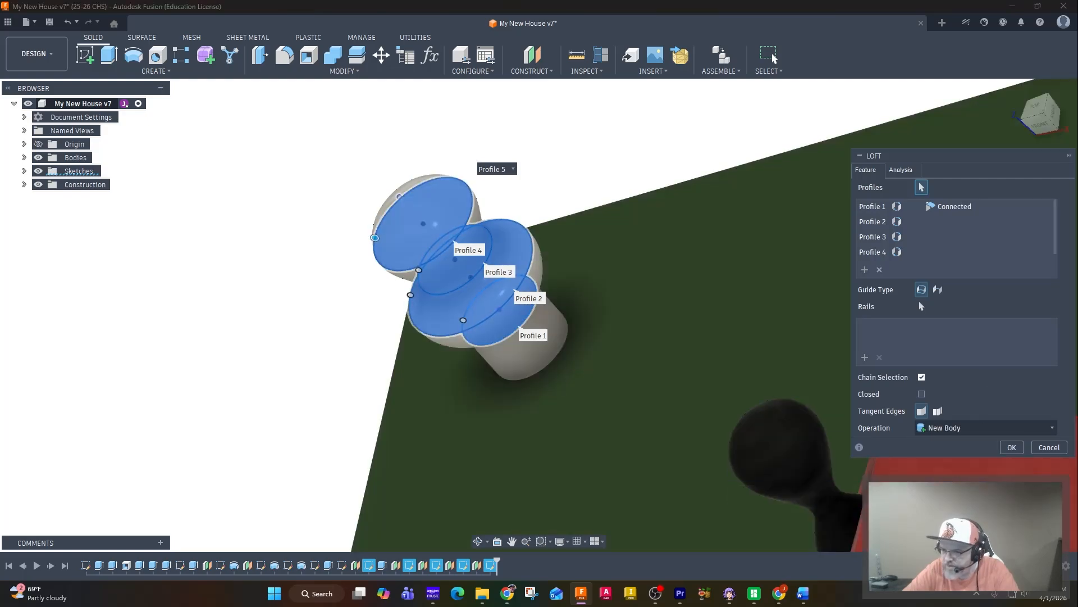
pyautogui.keyDown('shift'); pyautogui.moveTo(659, 411); pyautogui.dragTo(696, 371, button='middle'); pyautogui.keyUp('shift')
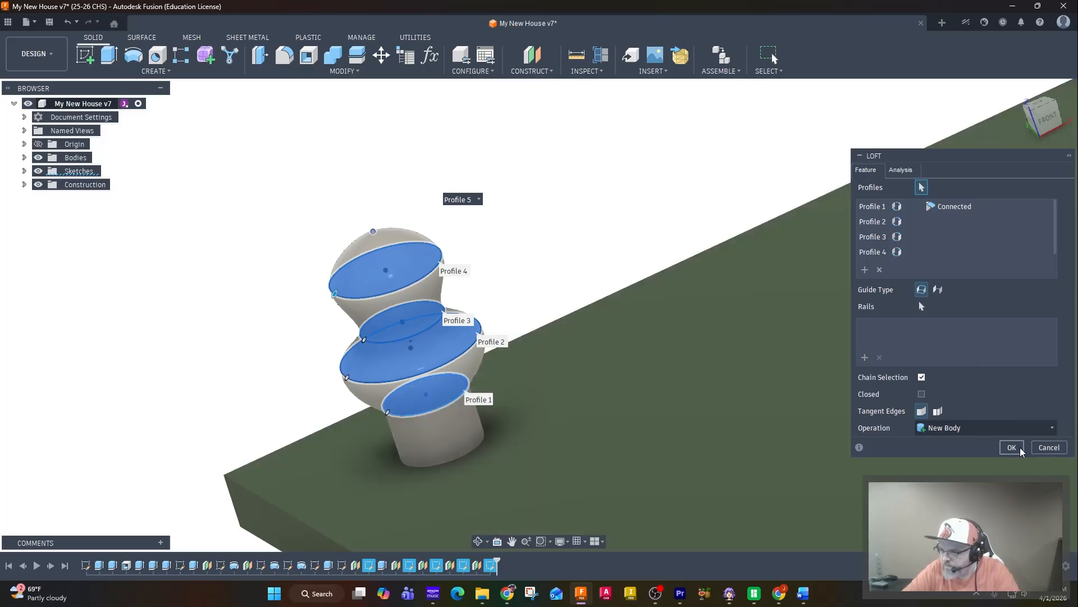
pyautogui.click(1017, 447)
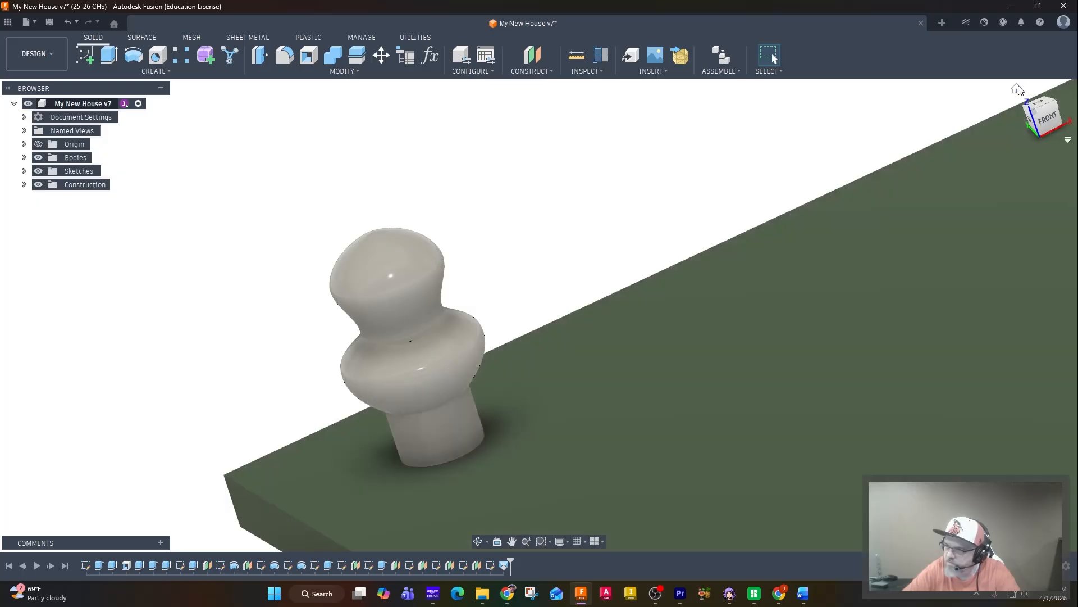
# Edit the sketch of the lowest loft circle above the cylinder, set its diameter to 5 in and finish the sketch.
pyautogui.click(1017, 87)
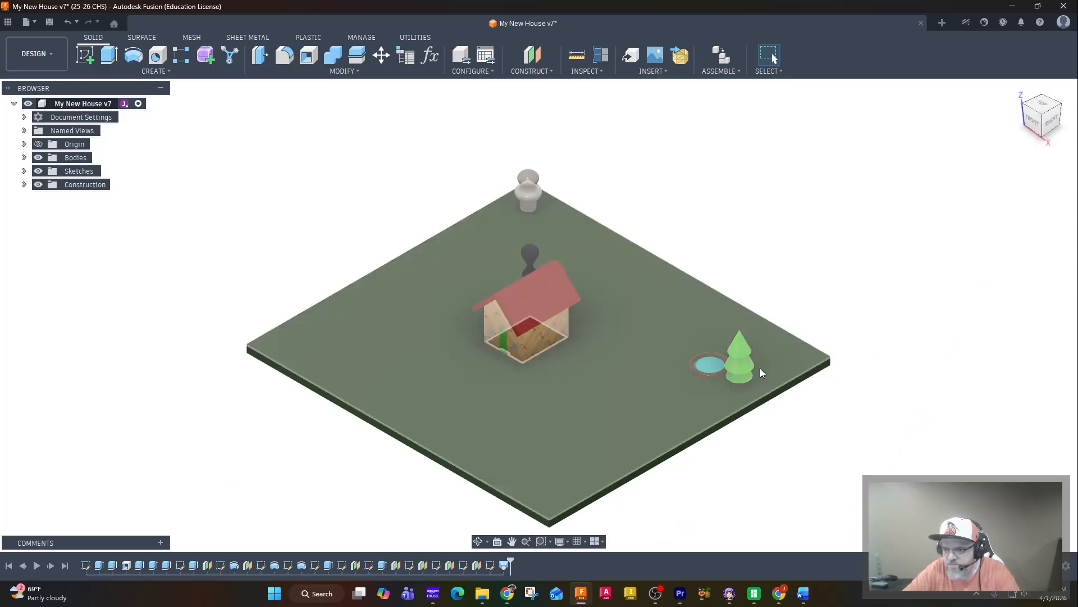
pyautogui.scroll(3, 562, 199)
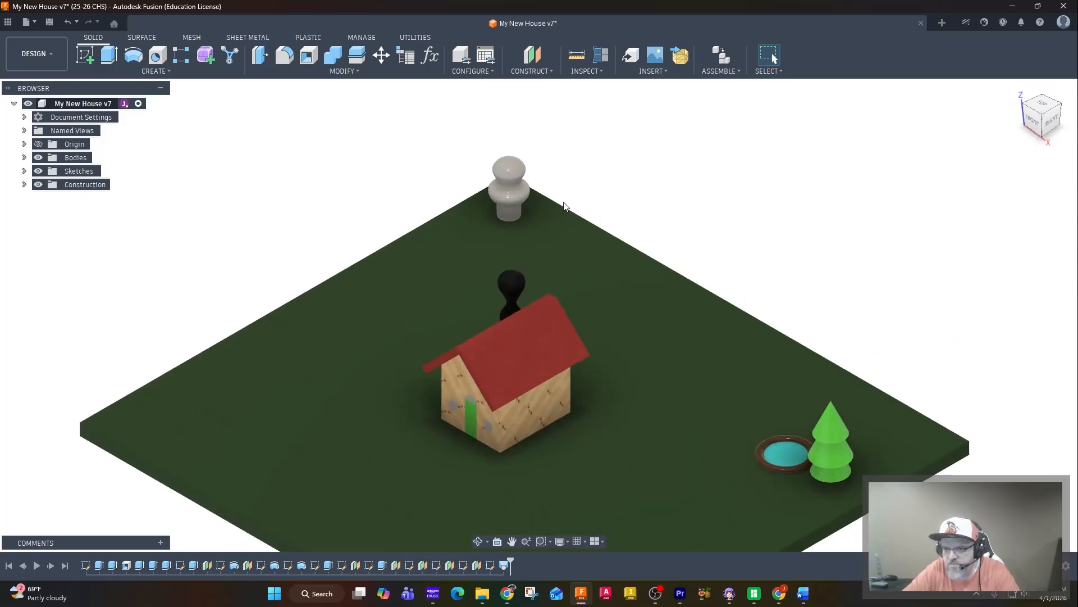
pyautogui.scroll(3, 524, 220)
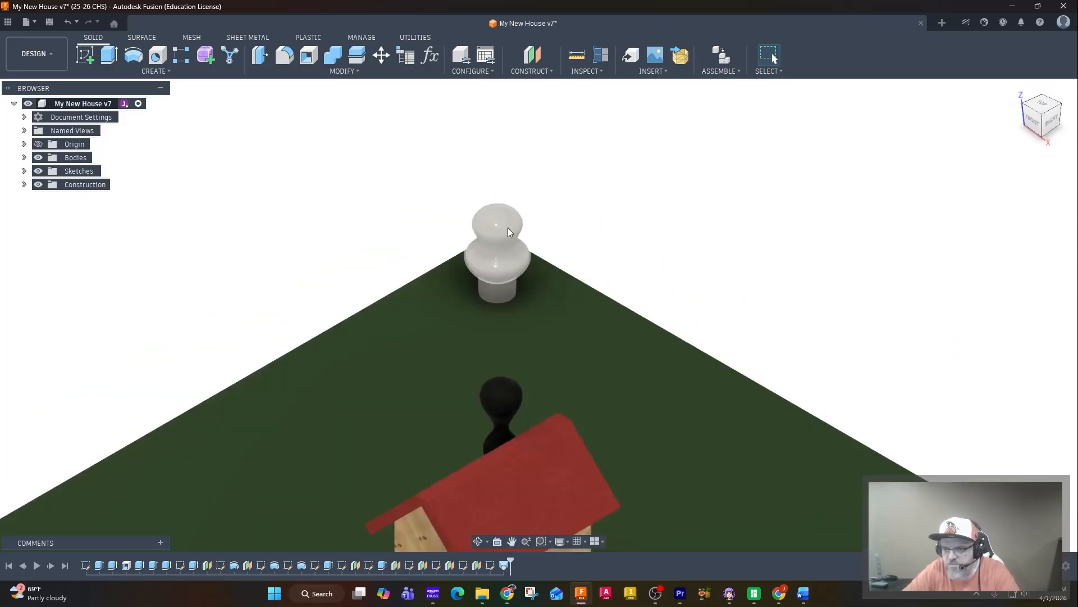
pyautogui.doubleClick(499, 278)
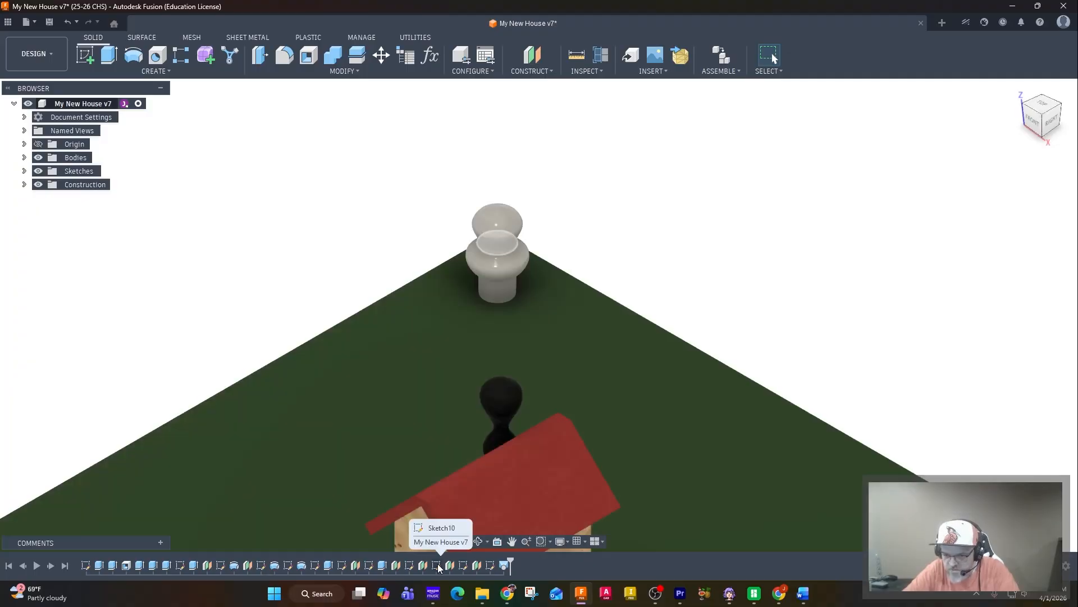
pyautogui.doubleClick(408, 565)
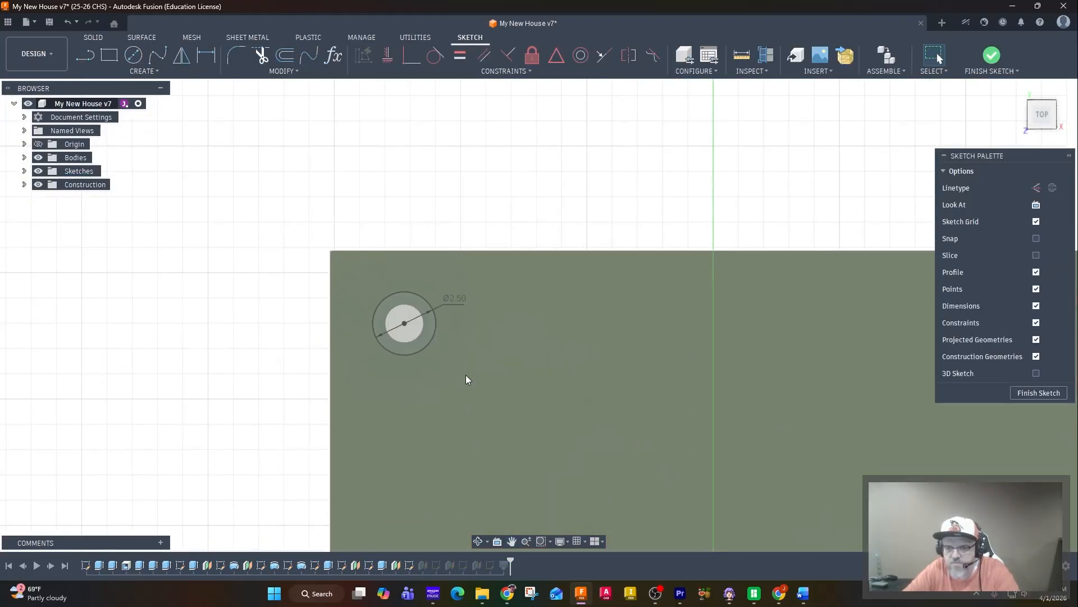
pyautogui.doubleClick(456, 301)
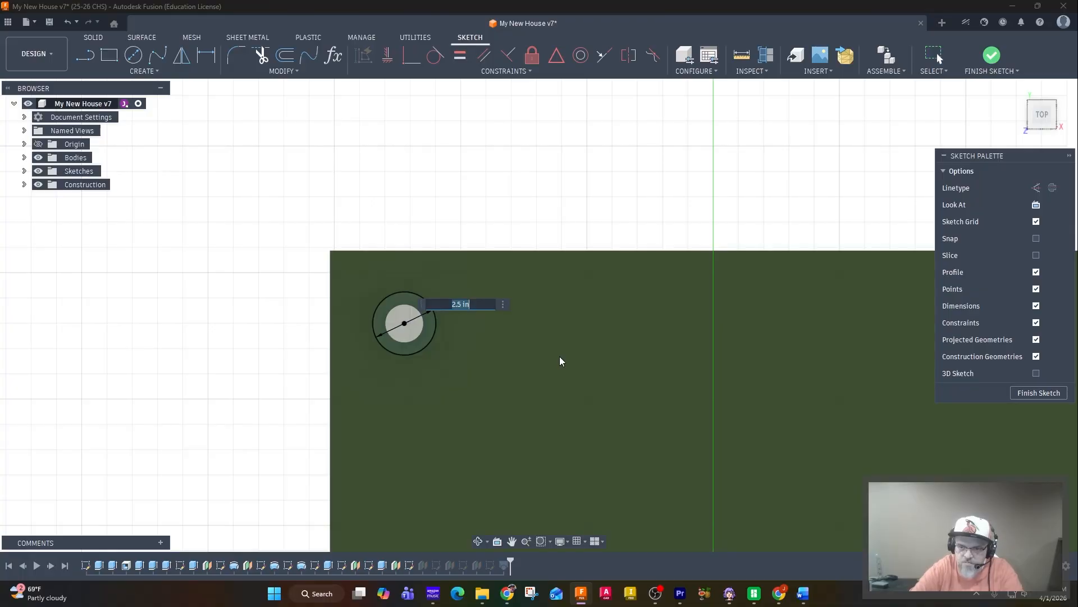
pyautogui.write('5')
pyautogui.press('Return')
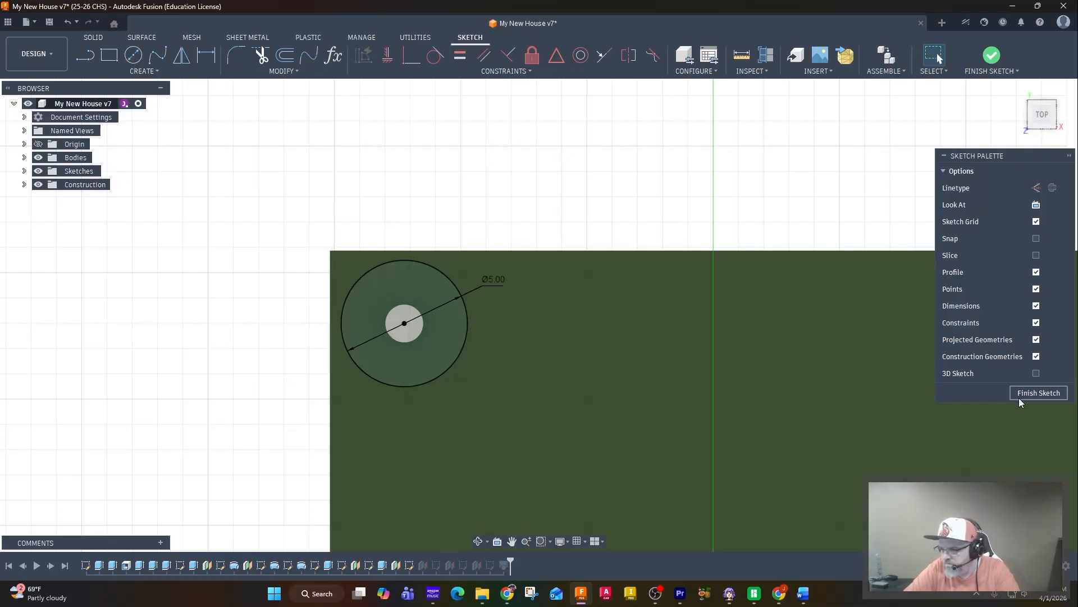
pyautogui.click(1025, 392)
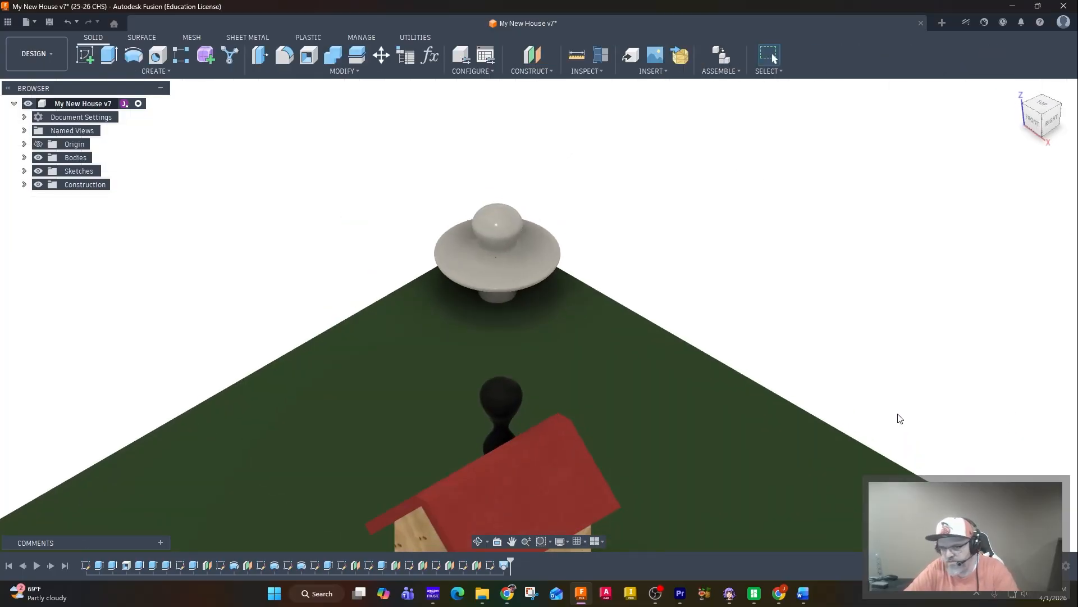
# Reopen the lowest loft circle's sketch, set the diameter to 2.25 in and finish the sketch.
pyautogui.doubleClick(408, 564)
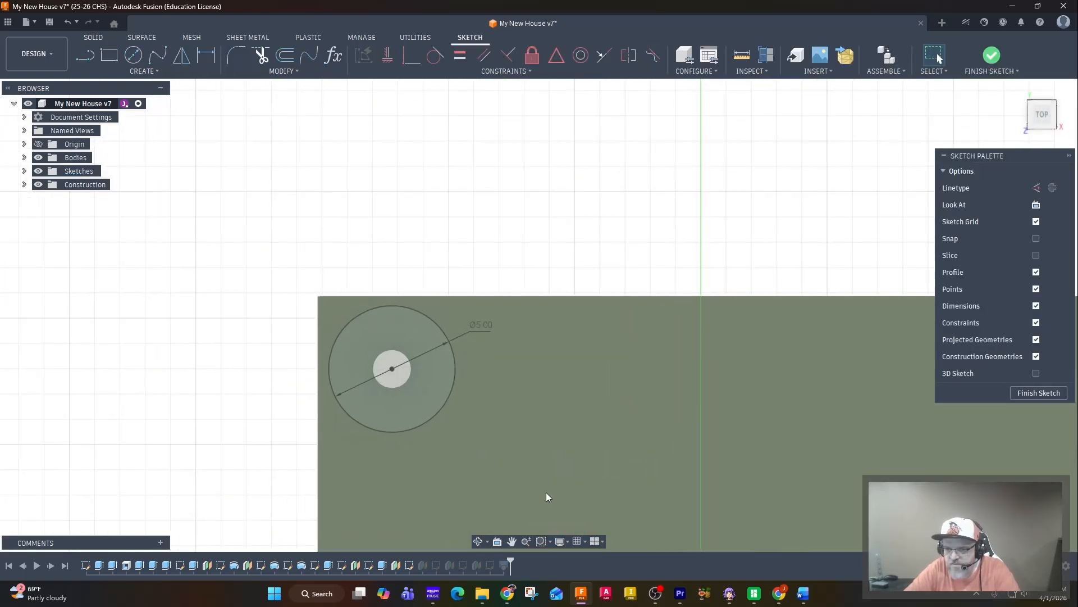
pyautogui.doubleClick(474, 323)
pyautogui.write('2.25')
pyautogui.press('Return')
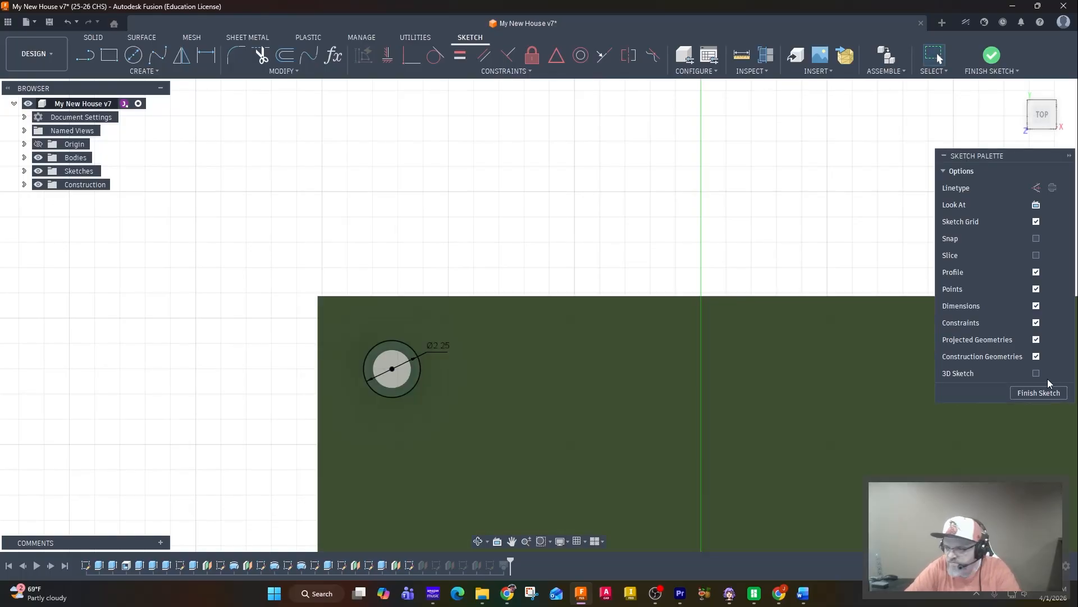
pyautogui.click(1039, 392)
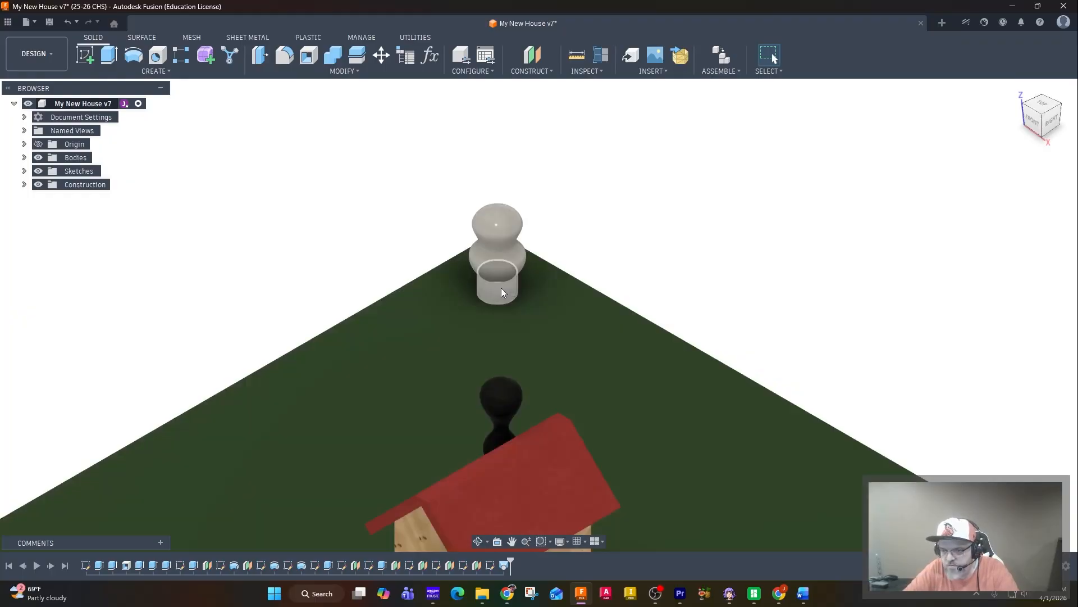
# Apply the design's bright green Plastic - Glossy (Grey) (1) appearance to the lofted body and the brown glossy appearance to the cylinder trunk.
pyautogui.press('a')
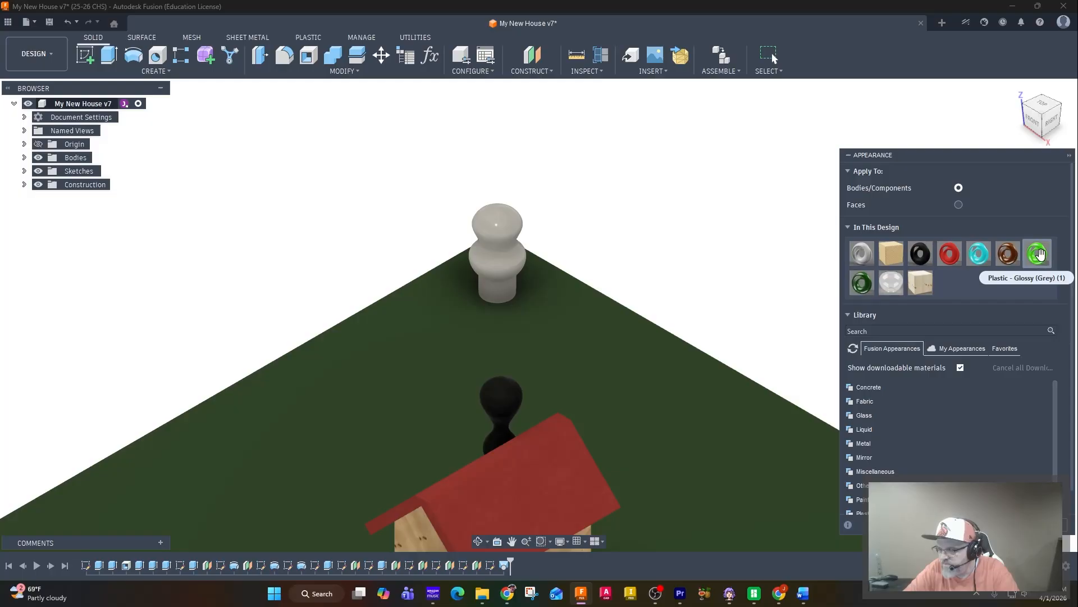
pyautogui.moveTo(1040, 254); pyautogui.dragTo(520, 244)
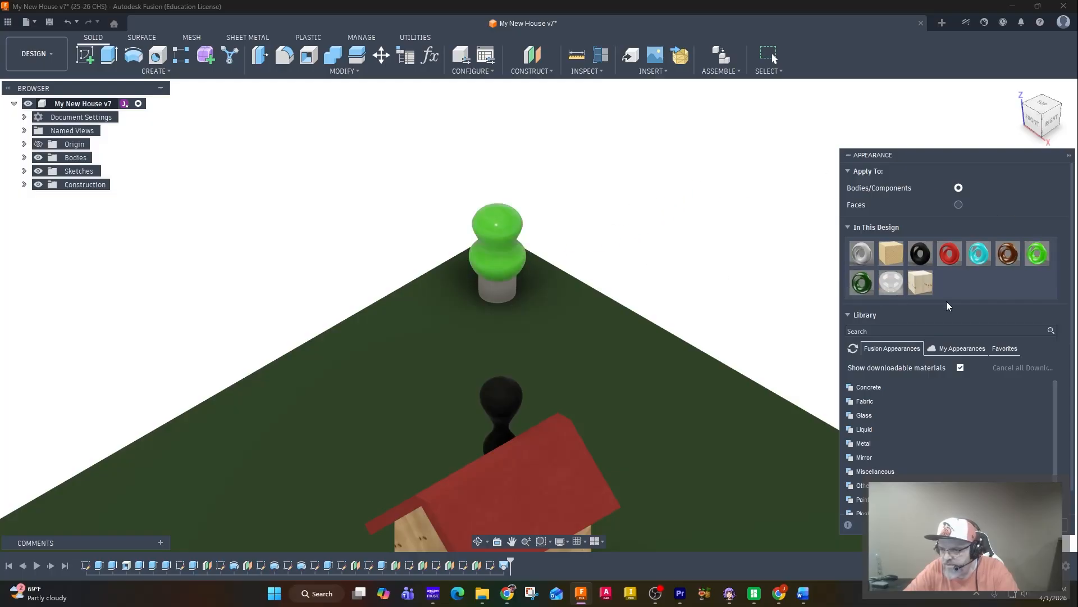
pyautogui.moveTo(1007, 254); pyautogui.dragTo(502, 293)
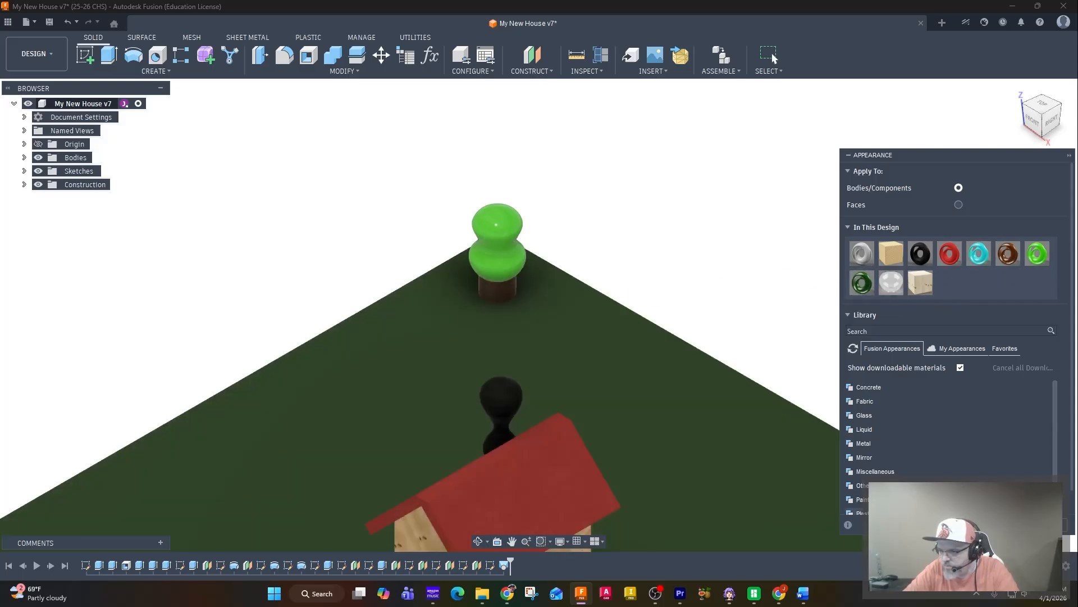
pyautogui.click(1052, 524)
# Start a rectangular pattern of the lofted tree's crown and trunk bodies, using the house's front bottom edge as the axis.
pyautogui.scroll(-2, 776, 423)
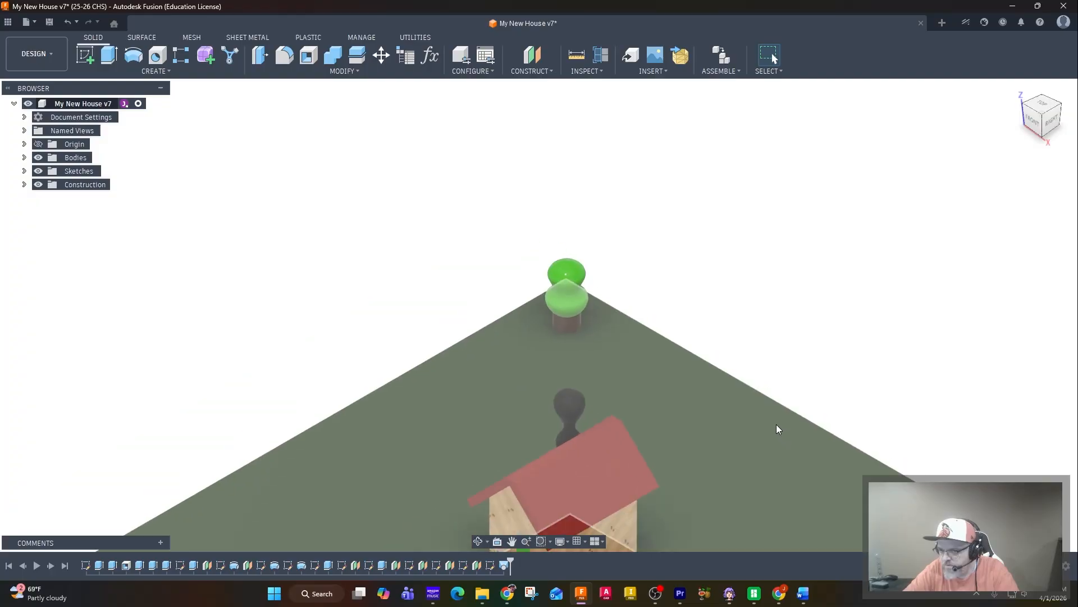
pyautogui.scroll(-4, 781, 435)
pyautogui.scroll(-2, 608, 234)
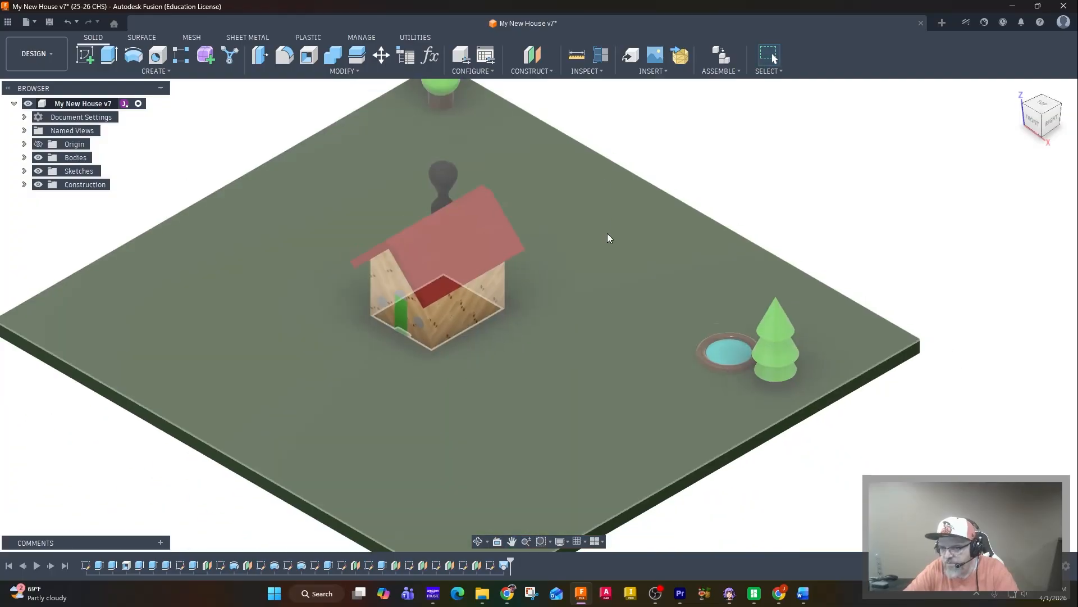
pyautogui.moveTo(608, 235); pyautogui.dragTo(570, 318, button='middle')
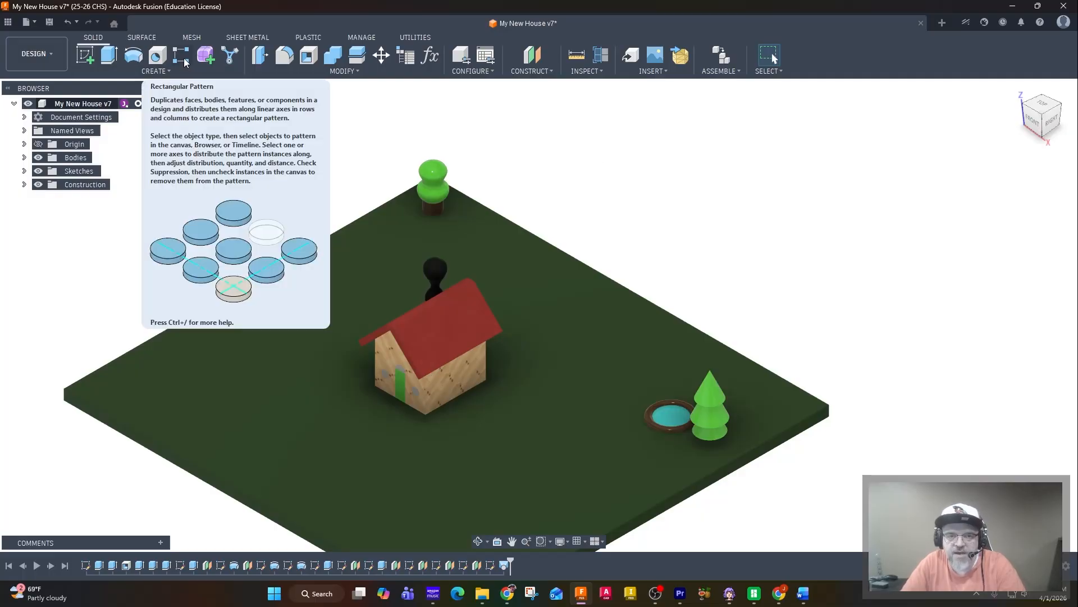
pyautogui.click(157, 71)
pyautogui.moveTo(109, 301)
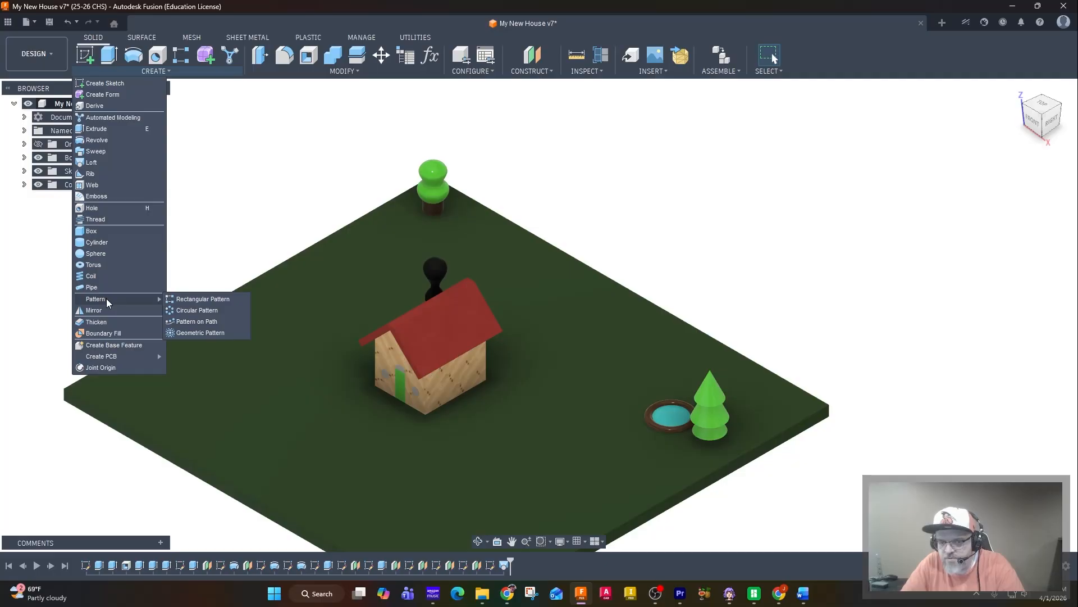
pyautogui.click(186, 298)
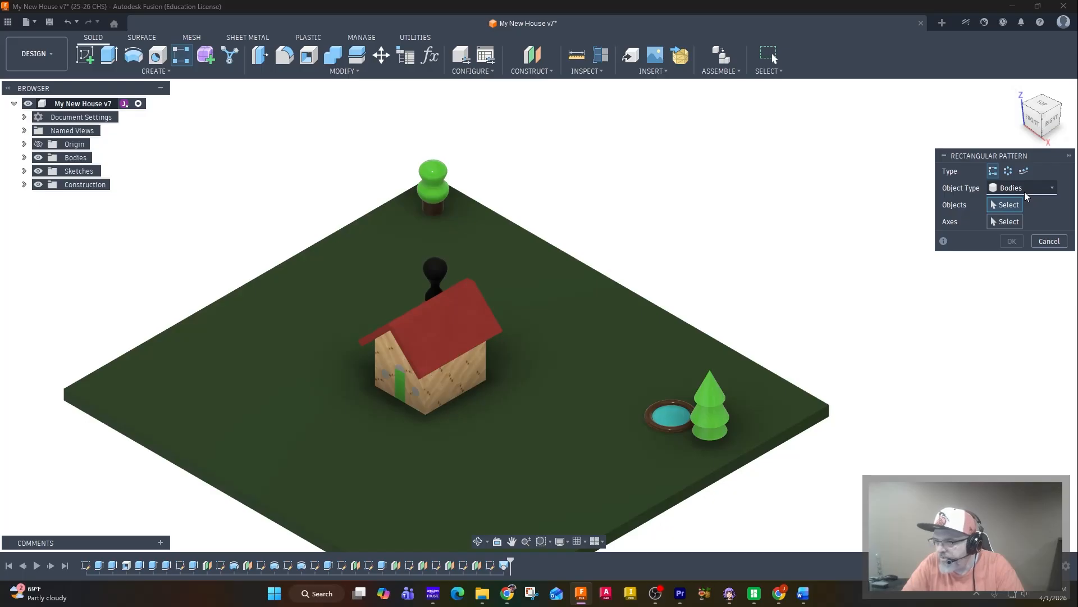
pyautogui.click(433, 183)
pyautogui.click(436, 208)
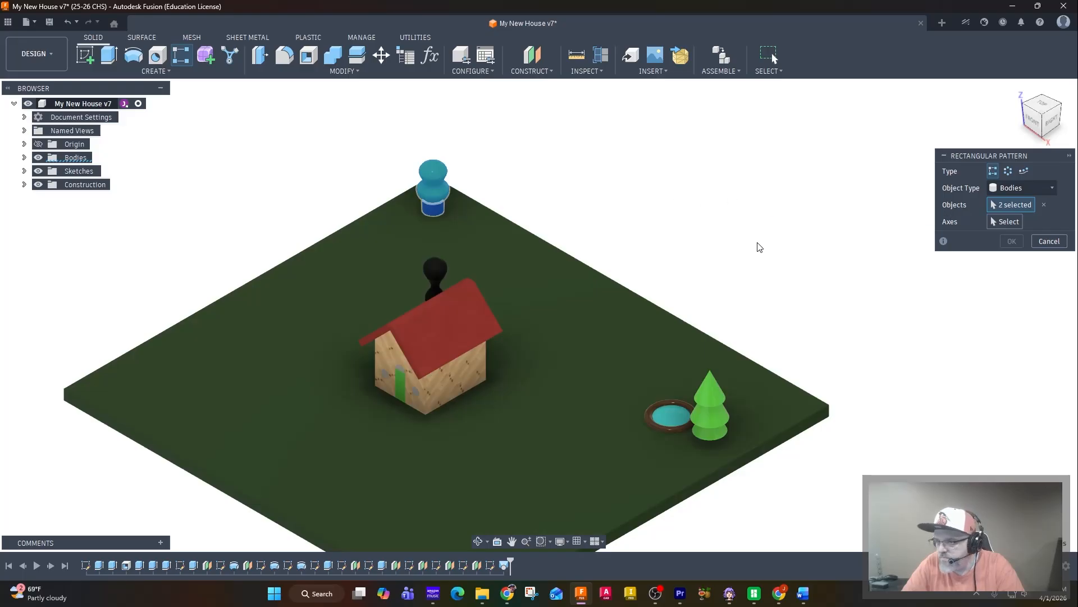
pyautogui.click(1005, 221)
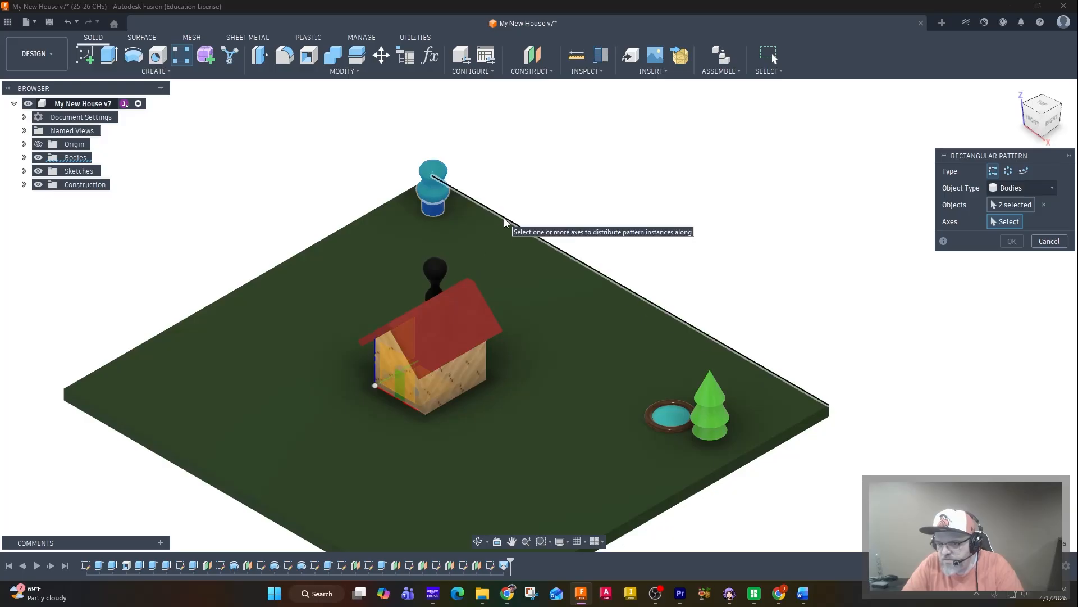
pyautogui.click(386, 395)
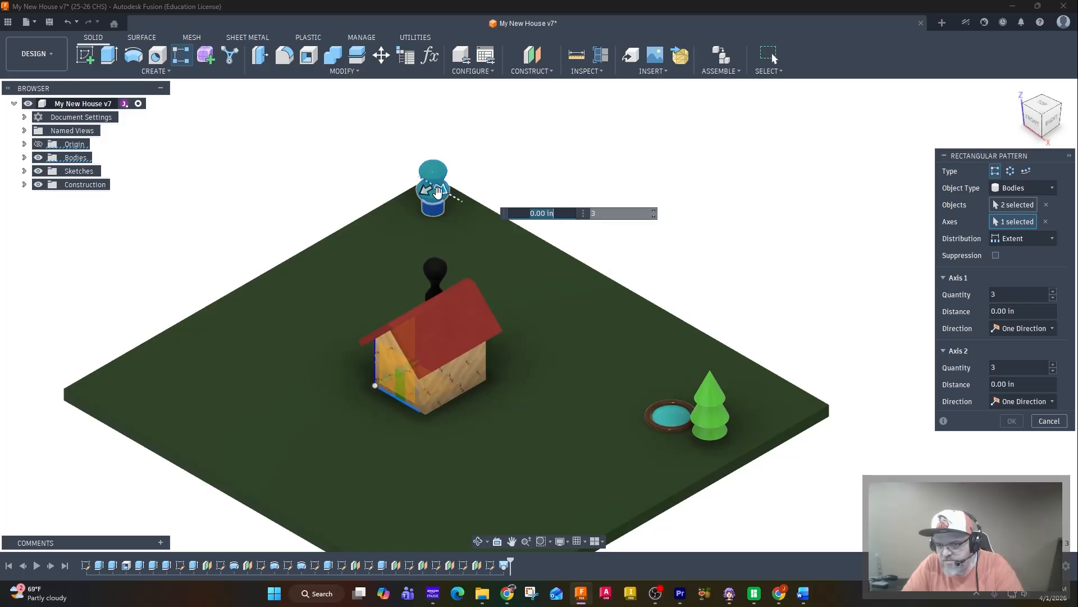
# Set the tree pattern's extent to 8 in along axis 1 and 7 in along axis 2.
pyautogui.write('8')
pyautogui.press('Tab')
pyautogui.moveTo(429, 193); pyautogui.dragTo(373, 228)
pyautogui.write('7')
pyautogui.press('Tab')
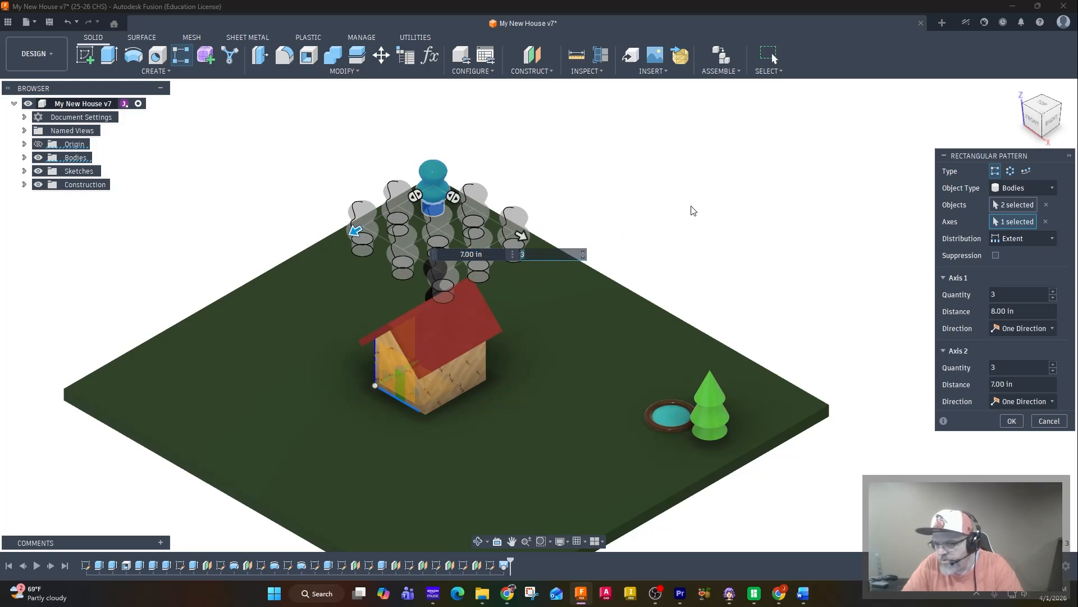
pyautogui.hotkey('shift', 'Tab')
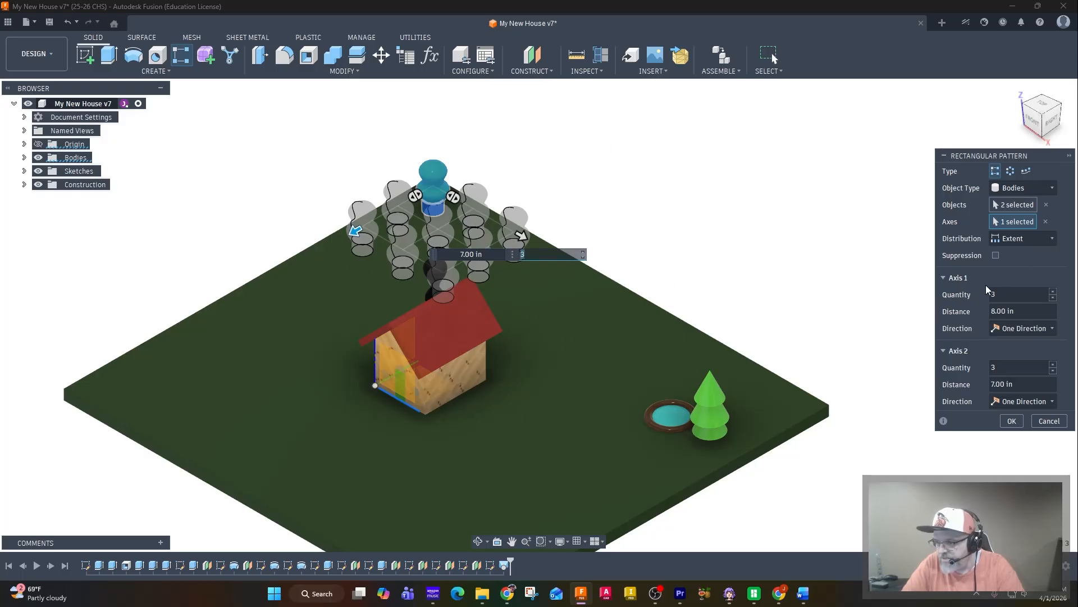
# Set the tree pattern to 4 instances over 15 in on axis 1 and 3 on axis 2, and create it.
pyautogui.click(1053, 291)
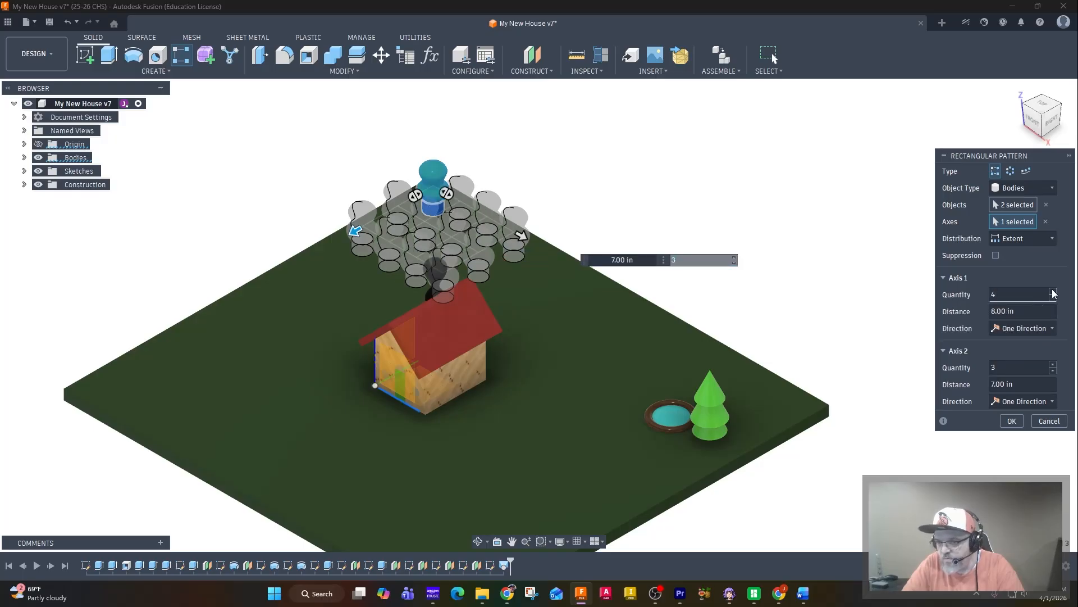
pyautogui.click(1054, 371)
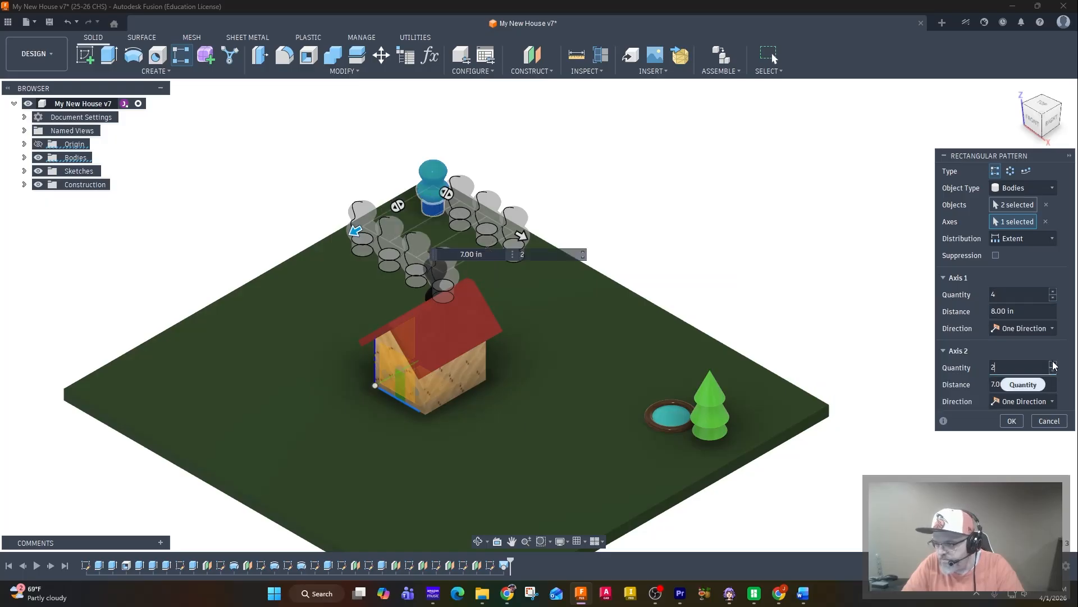
pyautogui.click(1053, 364)
pyautogui.moveTo(518, 234); pyautogui.dragTo(591, 274)
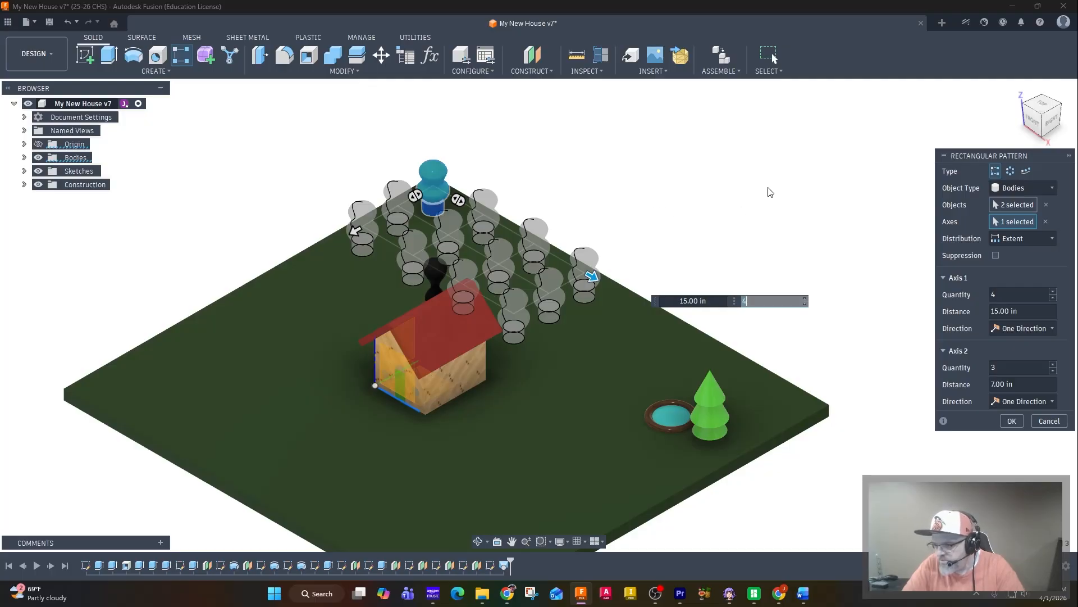
pyautogui.click(1012, 420)
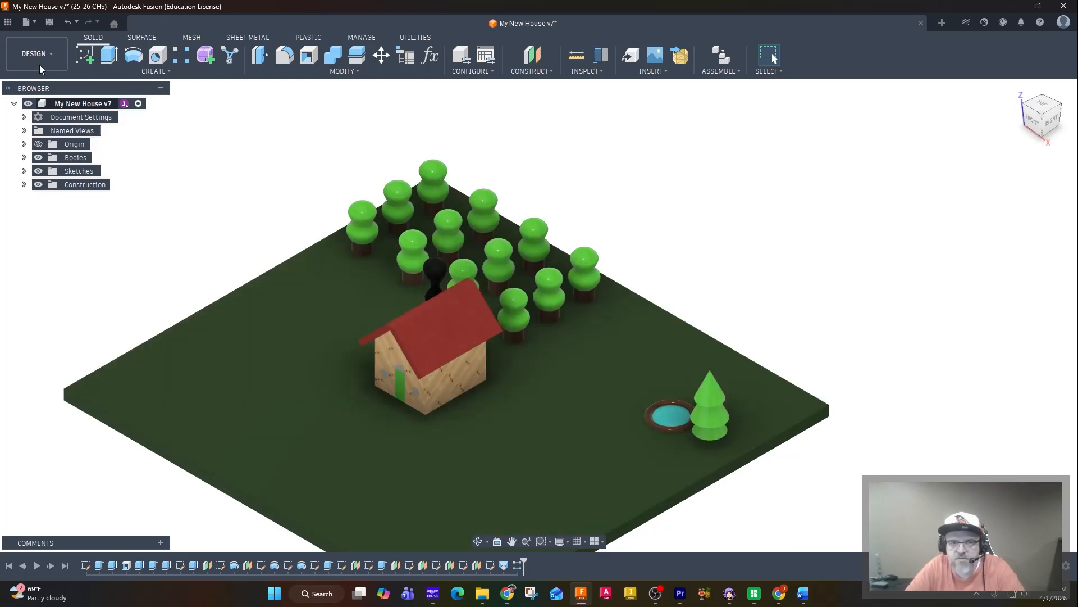
# Start a circular pattern of bodies with only the pine tree beside the pond as its object.
pyautogui.click(150, 72)
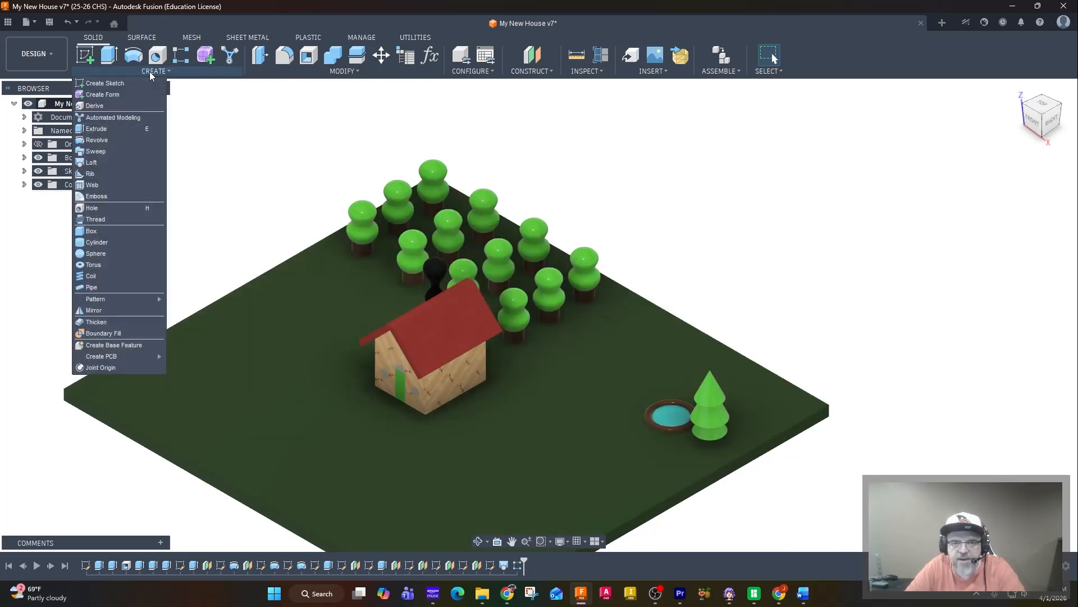
pyautogui.moveTo(119, 301)
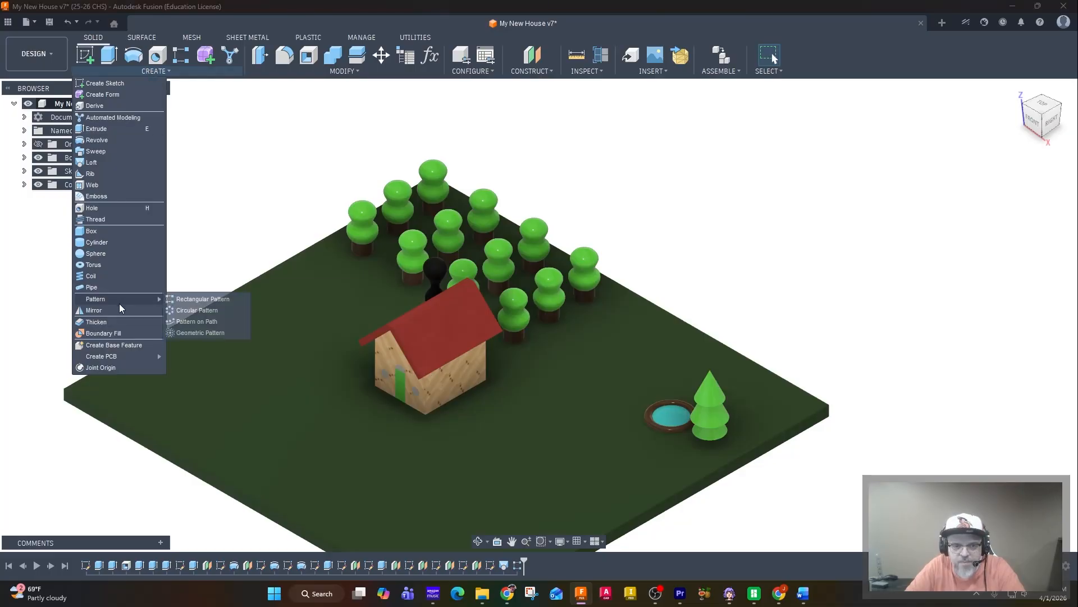
pyautogui.click(183, 310)
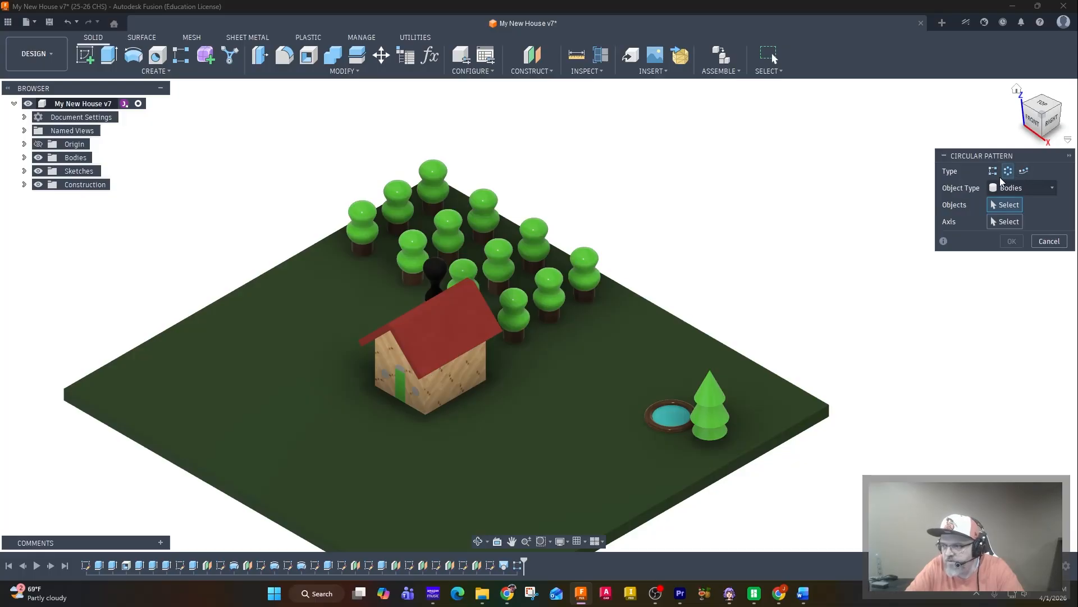
pyautogui.click(718, 413)
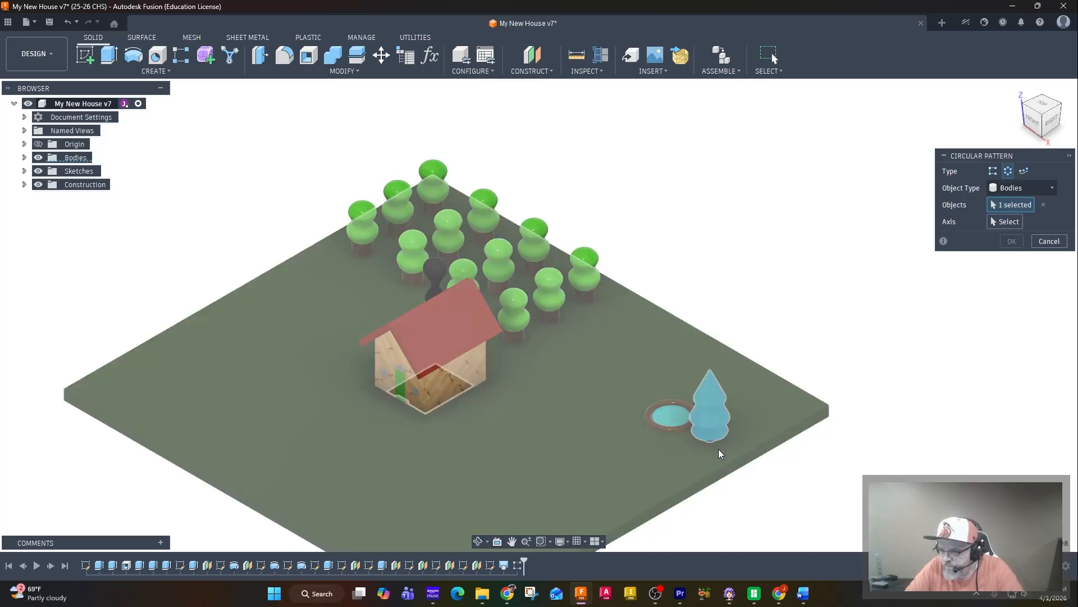
pyautogui.scroll(5, 719, 446)
pyautogui.scroll(-3, 708, 443)
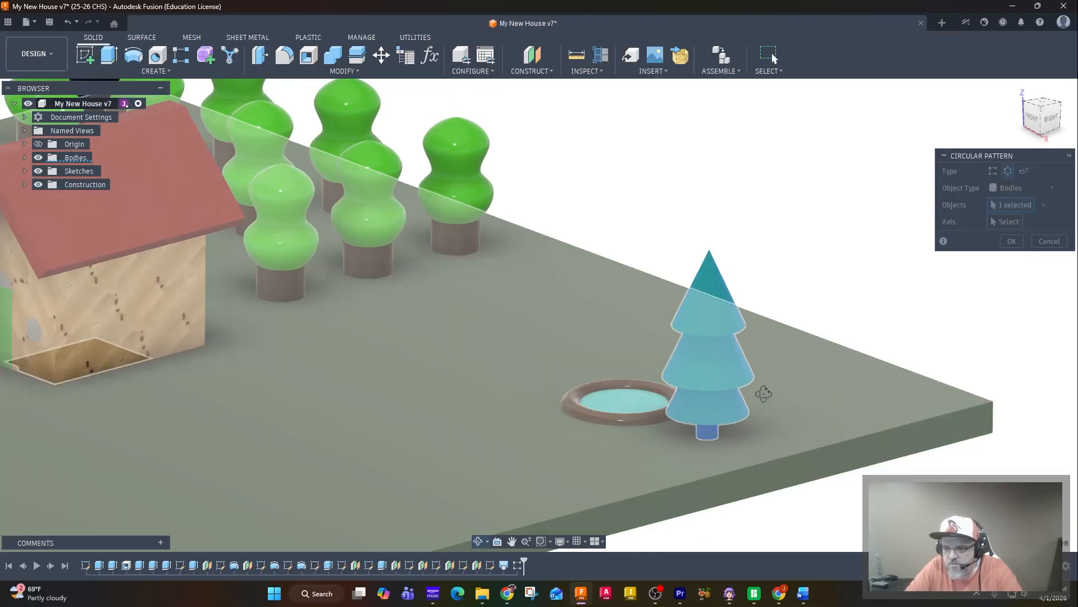
pyautogui.keyDown('shift'); pyautogui.moveTo(764, 393); pyautogui.dragTo(763, 414, button='middle'); pyautogui.keyUp('shift')
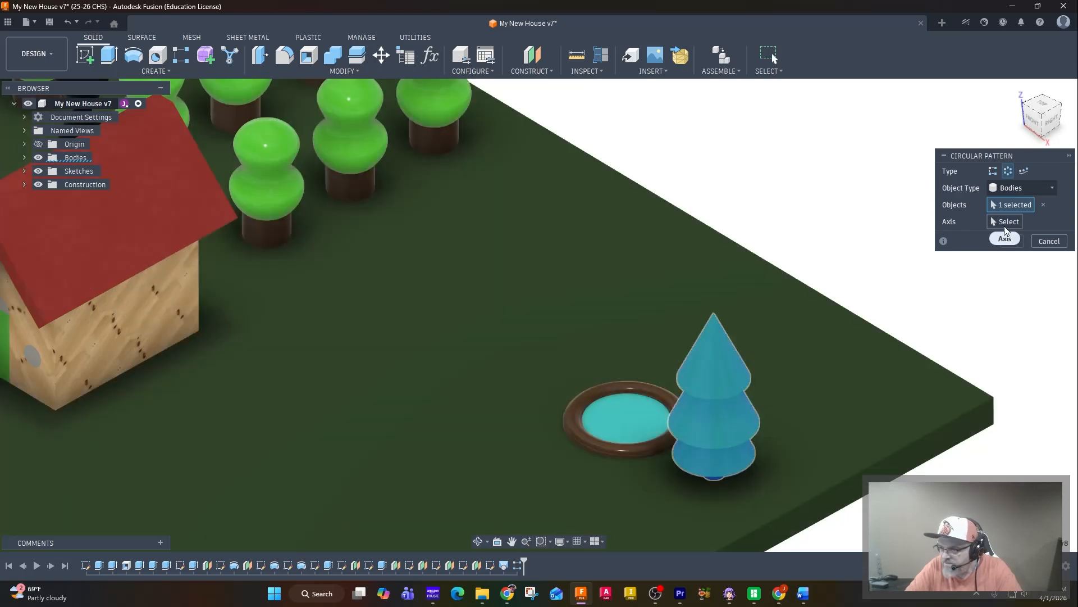
pyautogui.click(631, 420)
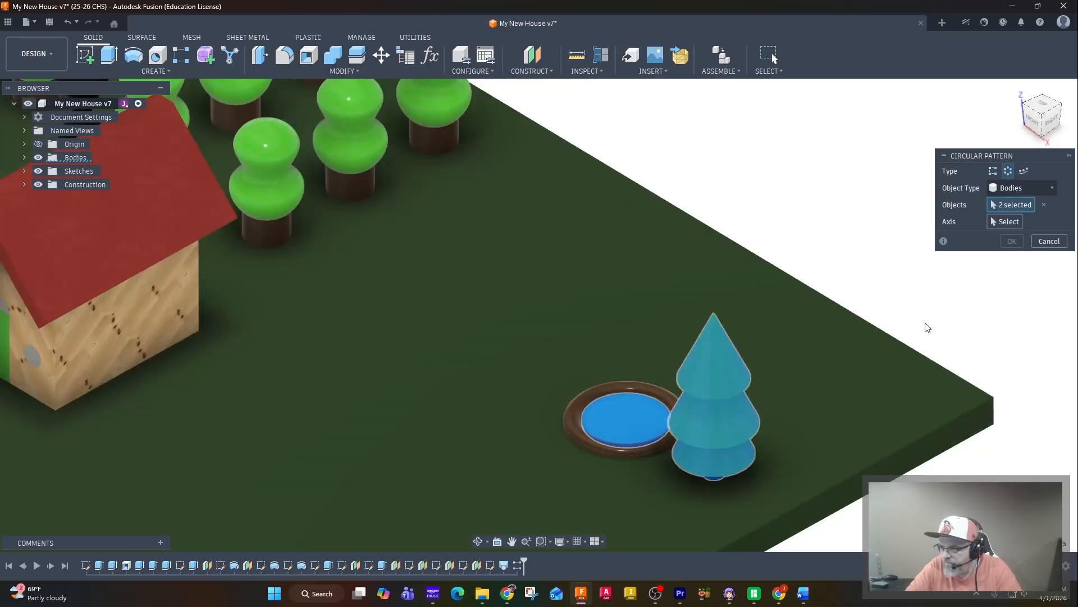
pyautogui.click(1043, 205)
pyautogui.click(702, 406)
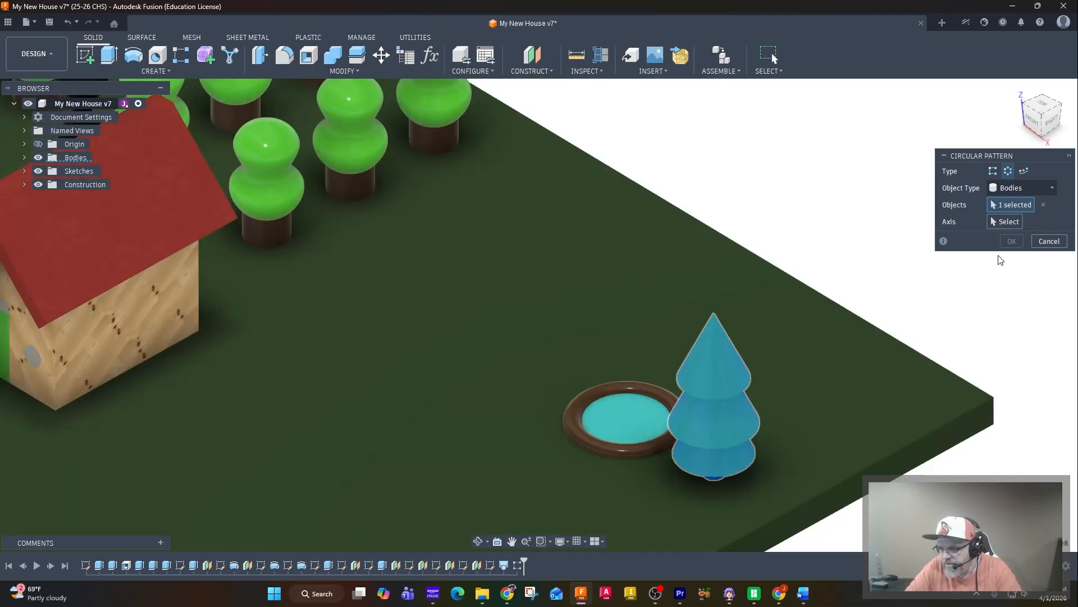
# Use the pond's round brown rim as the axis of the pine tree's circular pattern.
pyautogui.click(1004, 221)
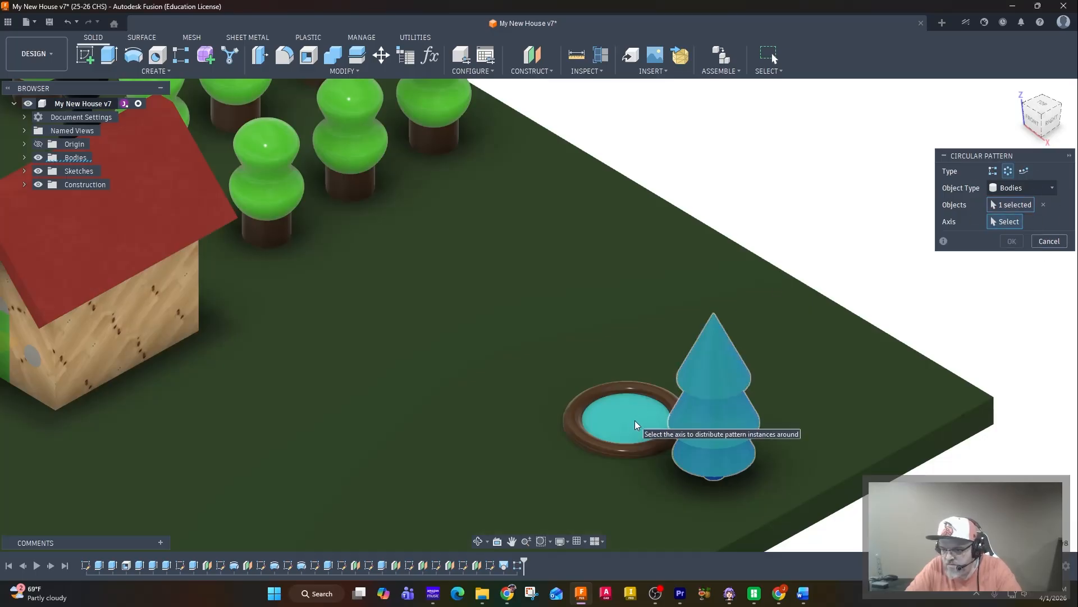
pyautogui.keyDown('shift'); pyautogui.moveTo(627, 416); pyautogui.dragTo(644, 436, button='middle'); pyautogui.keyUp('shift')
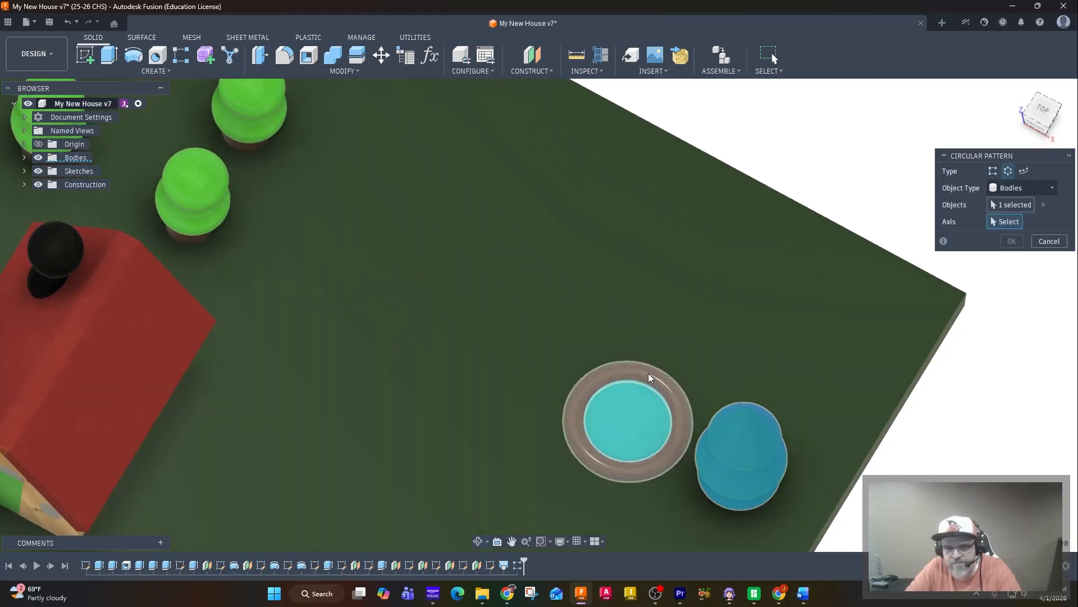
pyautogui.click(23, 171)
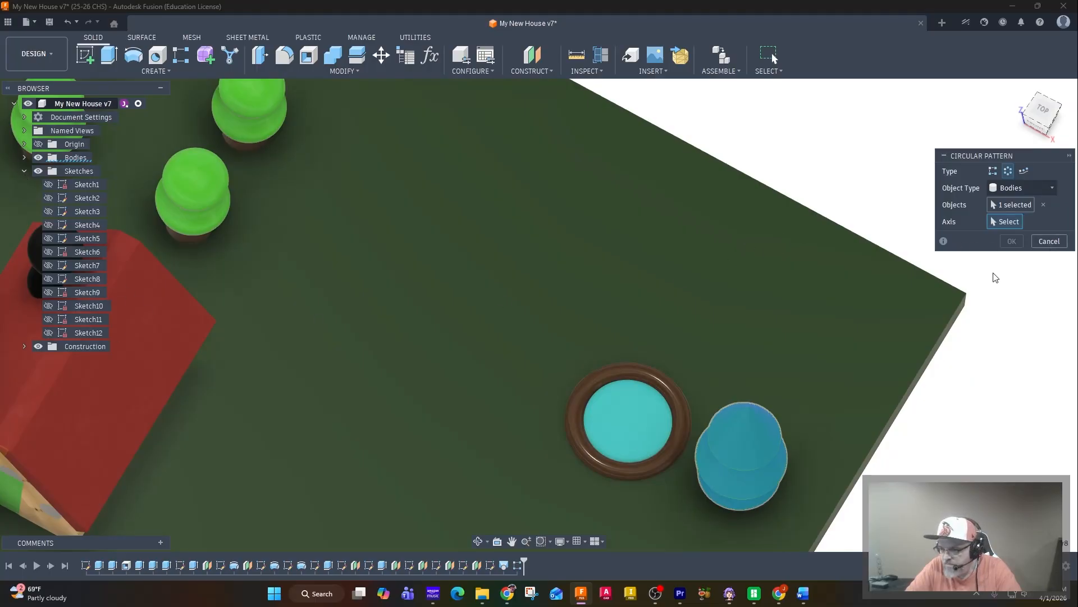
pyautogui.click(681, 425)
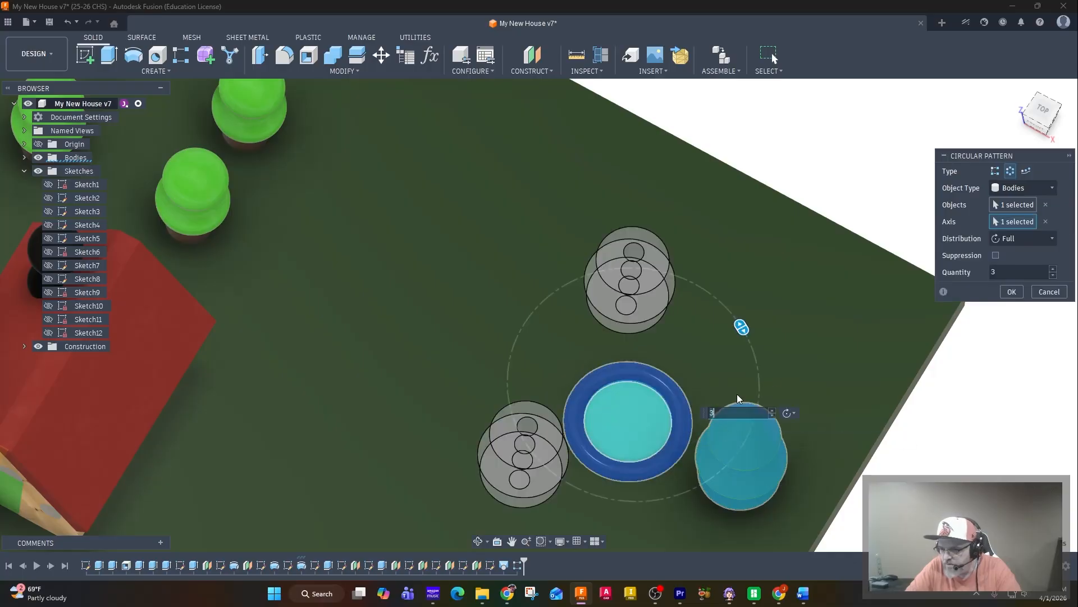
# Set the full circular pattern's quantity to 7 pine trees around the pond and create it.
pyautogui.moveTo(855, 359); pyautogui.dragTo(784, 400, button='middle')
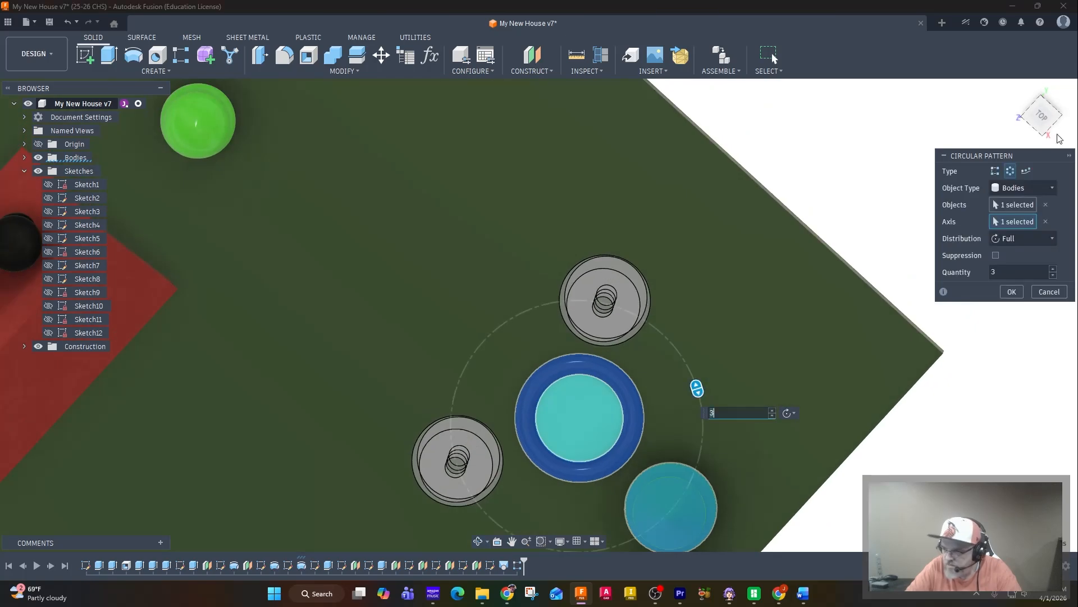
pyautogui.click(1040, 115)
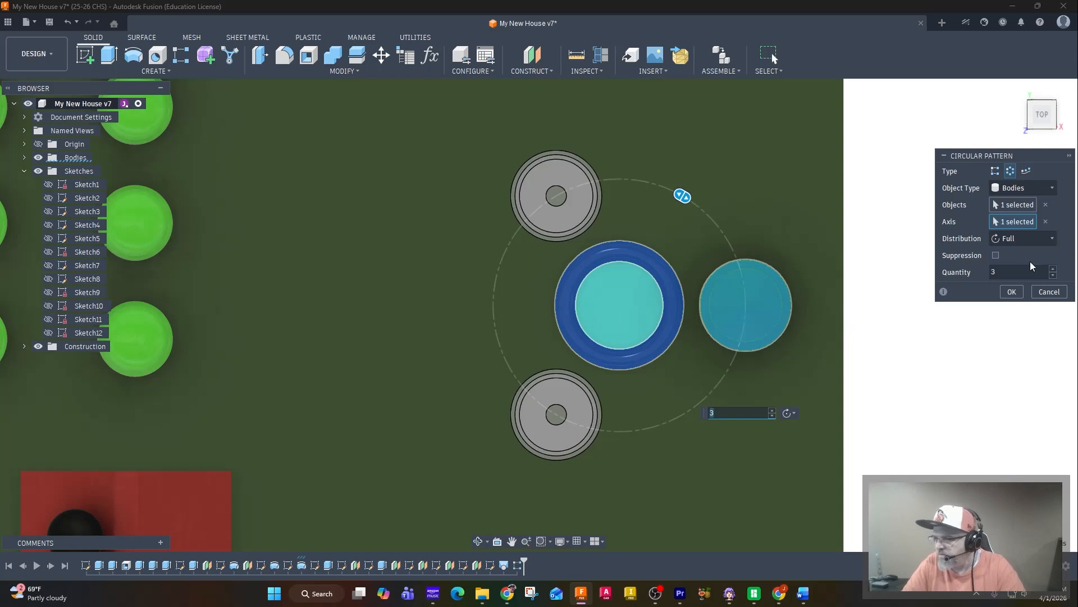
pyautogui.click(1054, 271)
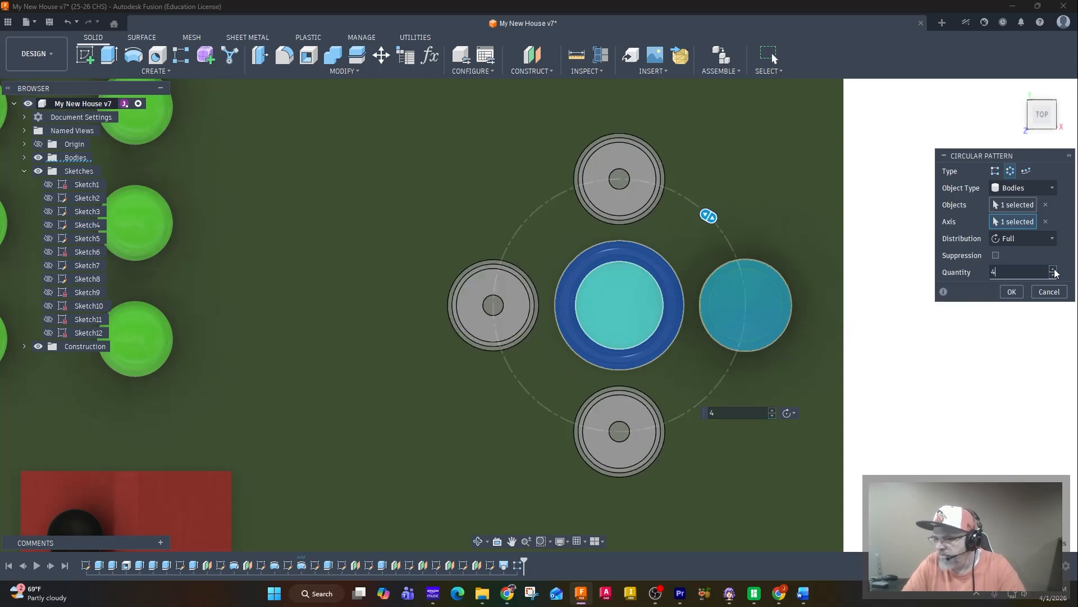
pyautogui.click(1053, 270)
pyautogui.click(1053, 271)
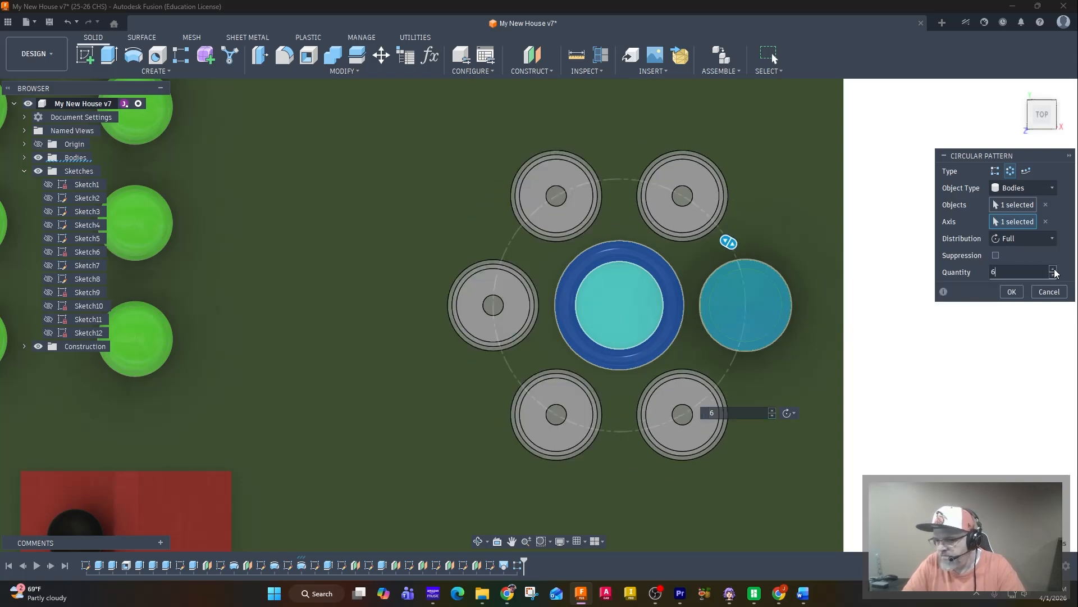
pyautogui.click(1053, 270)
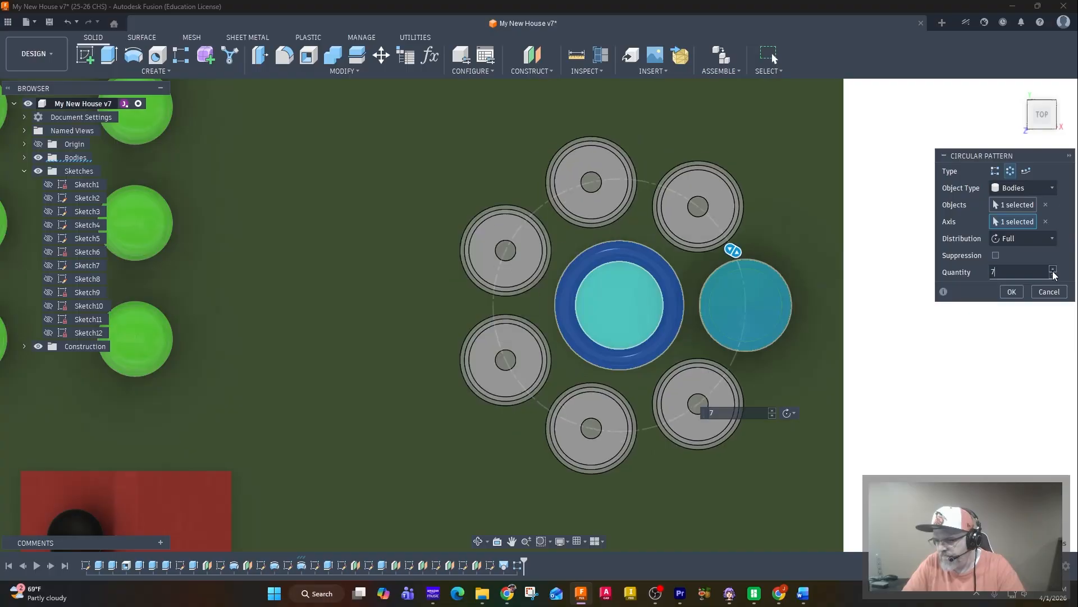
pyautogui.click(1012, 291)
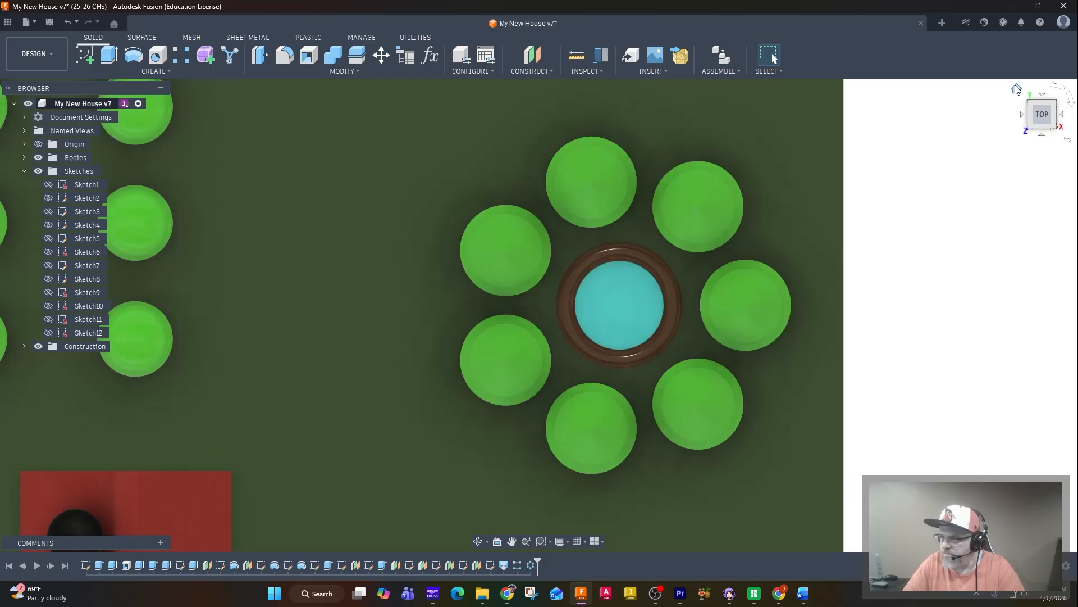
pyautogui.click(1017, 92)
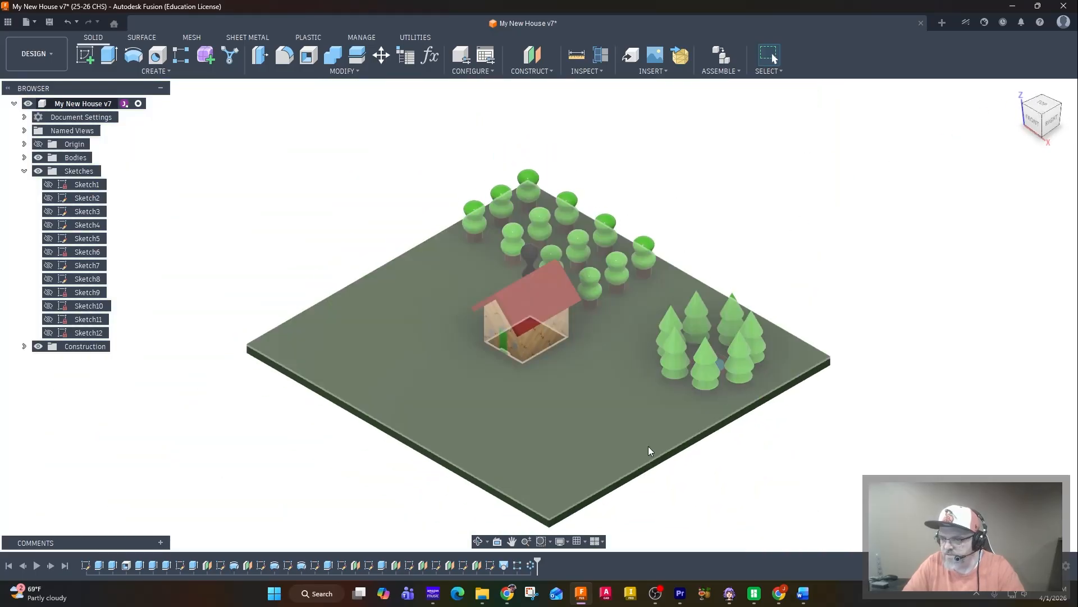
pyautogui.scroll(2, 622, 433)
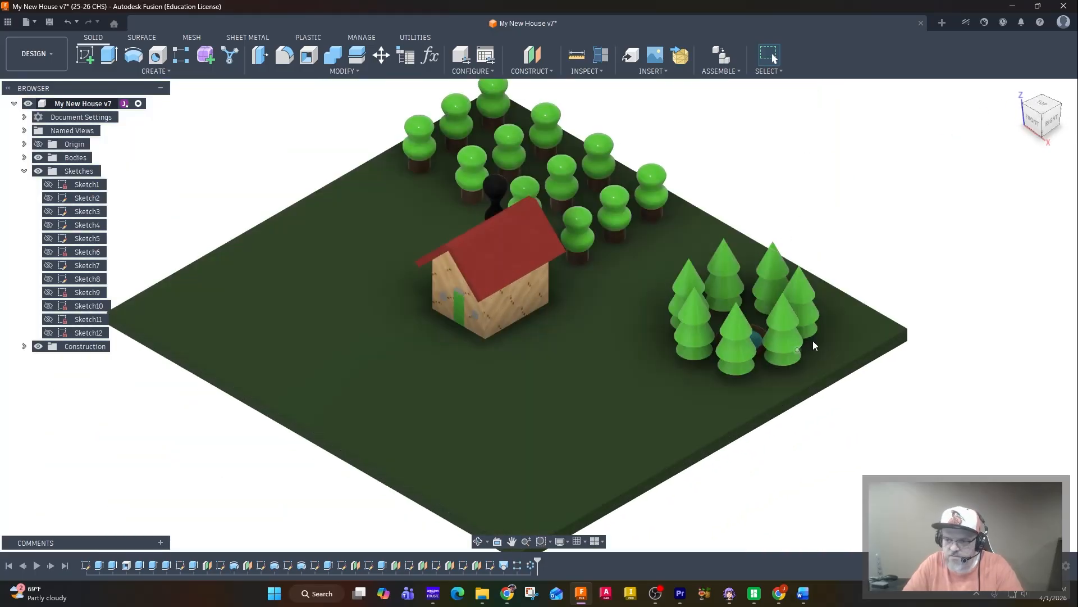